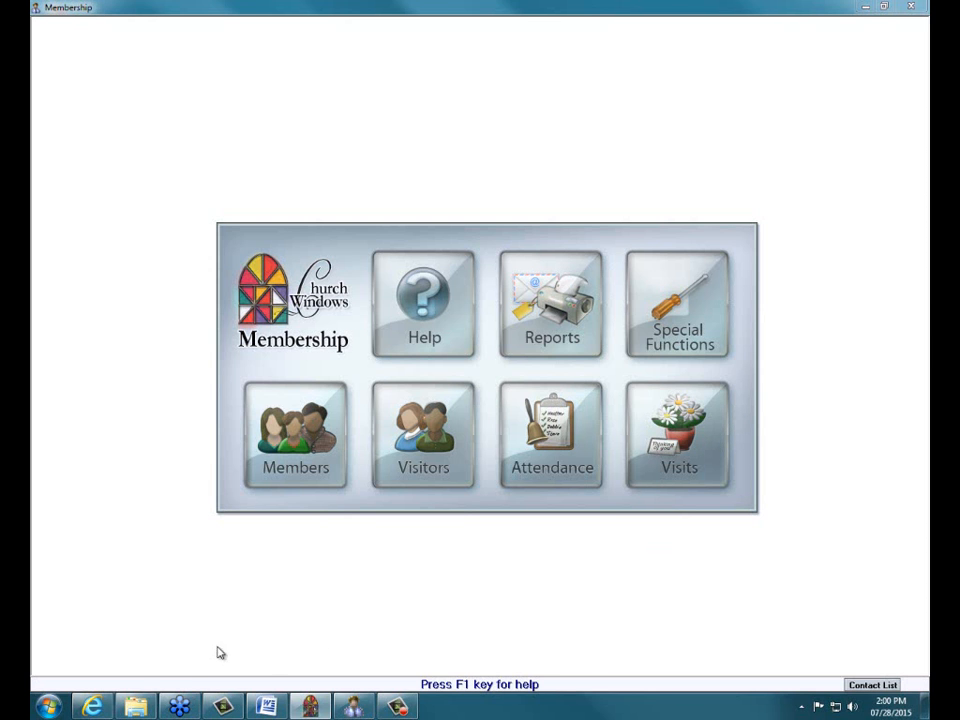
Switch to Internet Explorer and review the free user webinar schedule on the Church Windows website.
click(93, 707)
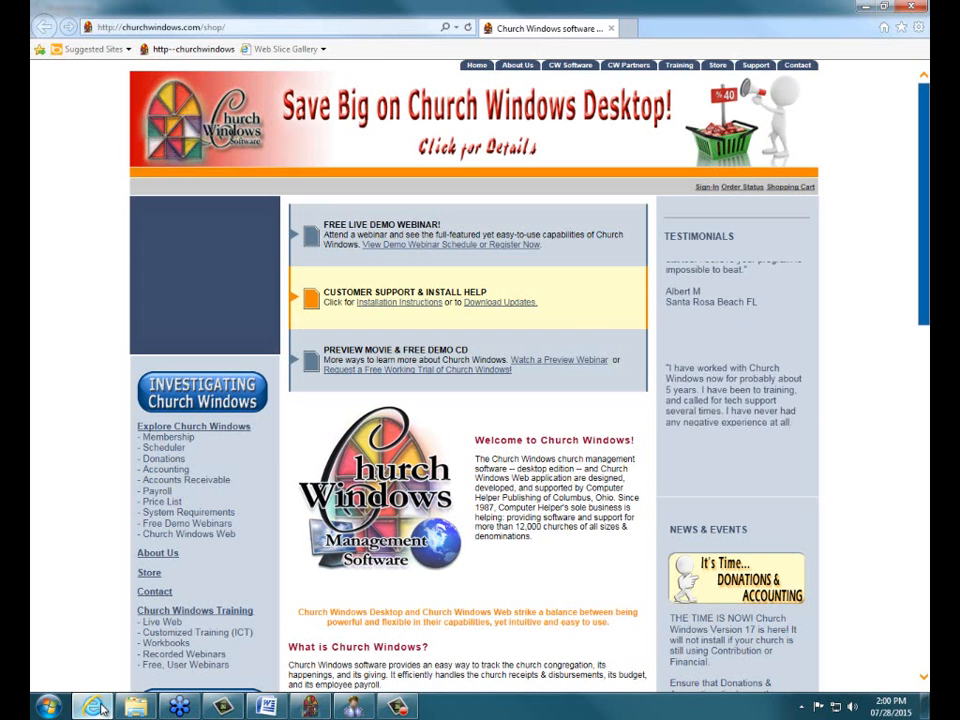
scroll(58, 520, down, 2)
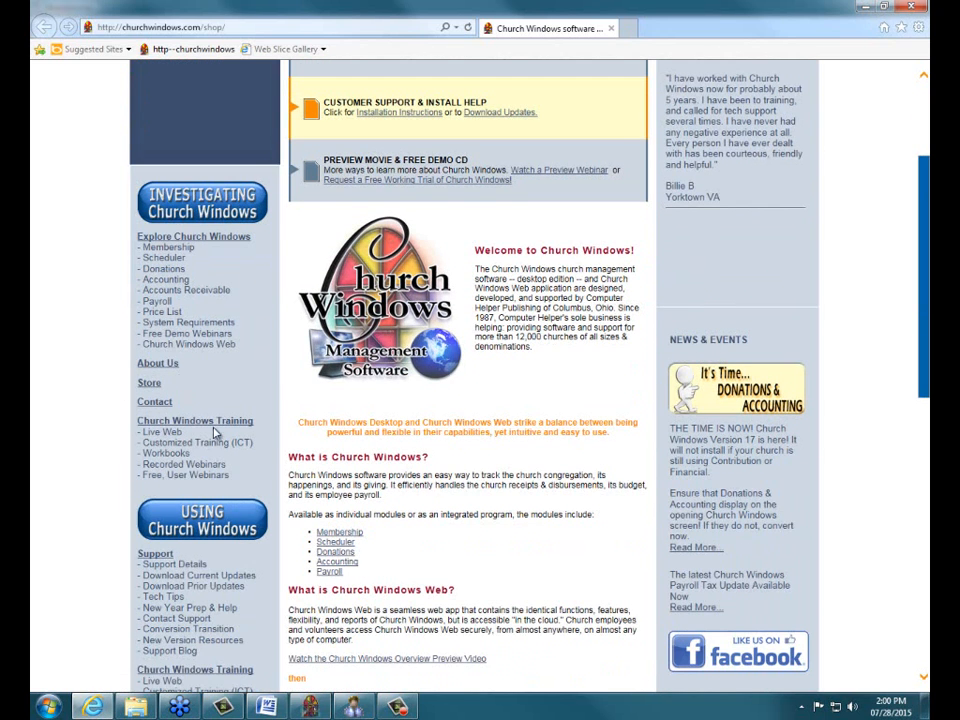
click(157, 476)
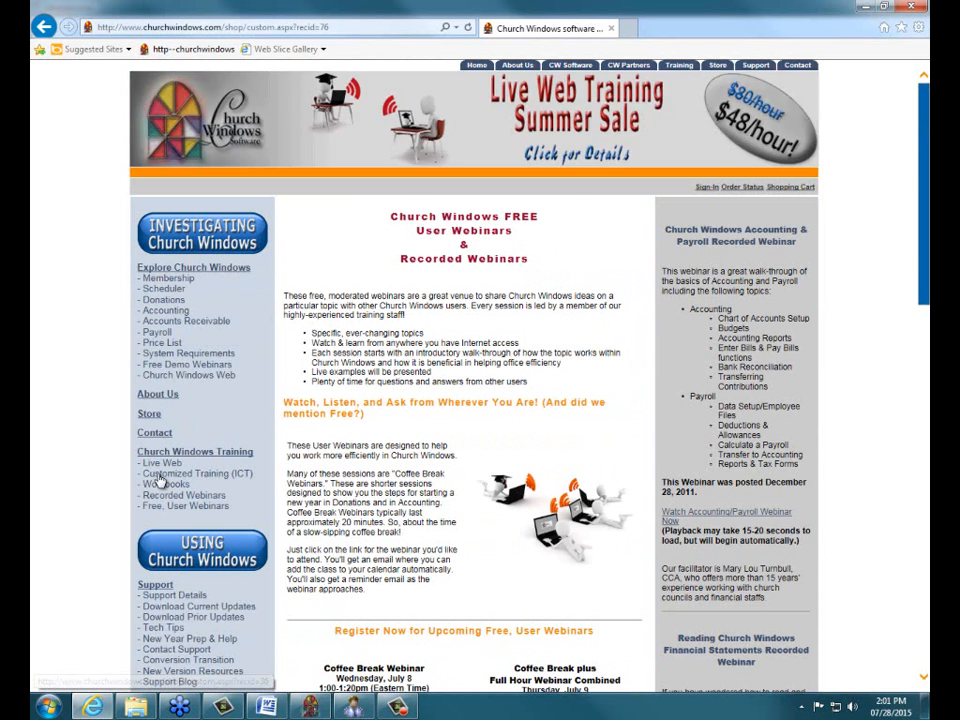
scroll(547, 482, down, 10)
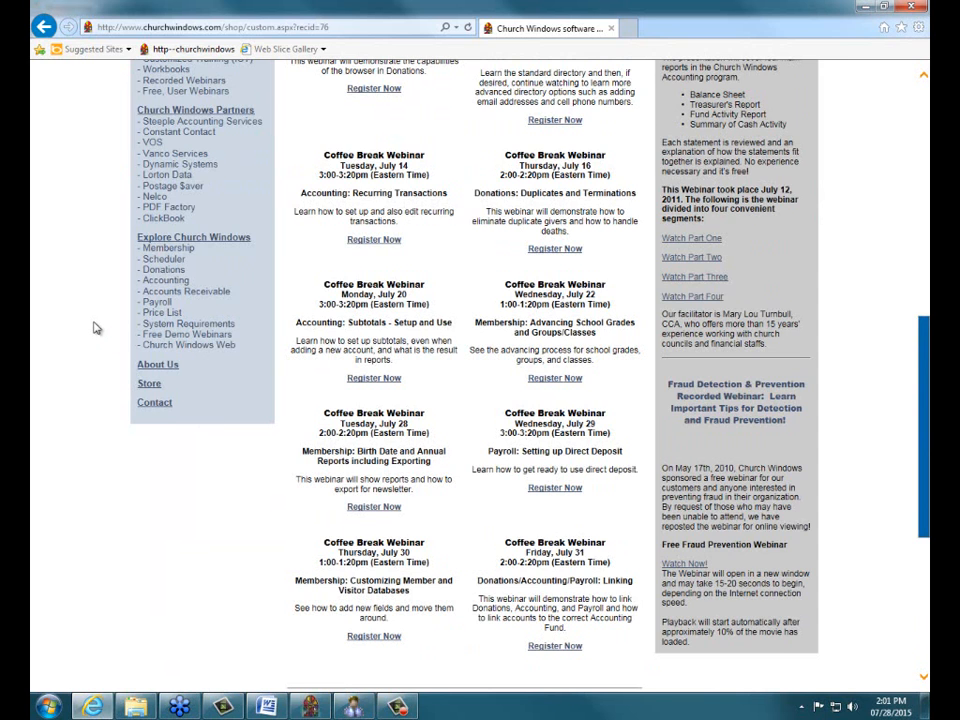
scroll(95, 327, up, 5)
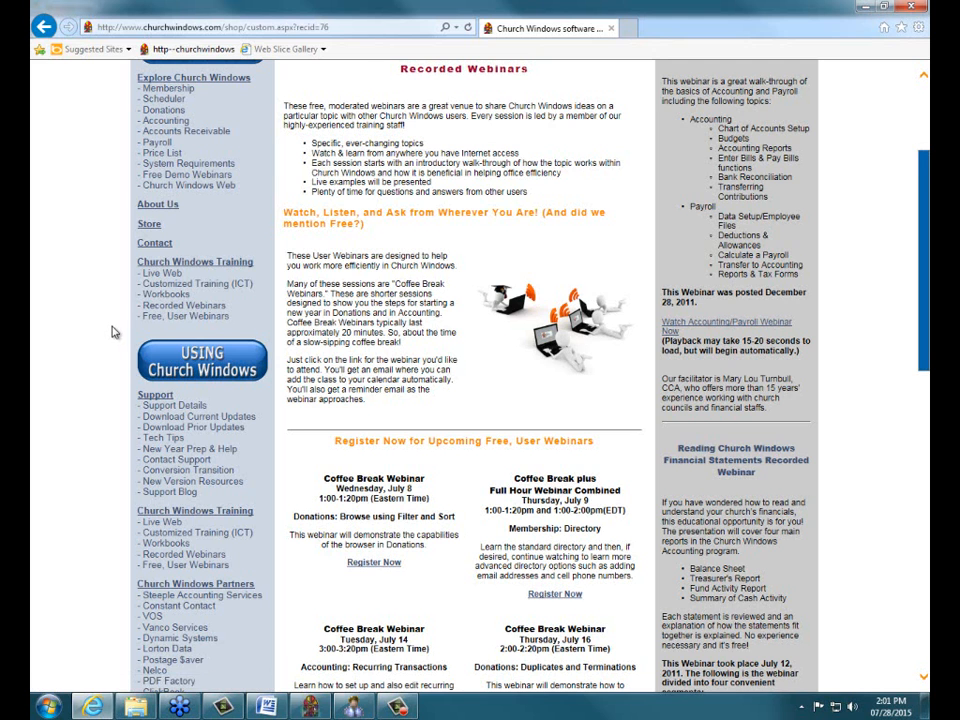
scroll(65, 424, down, 2)
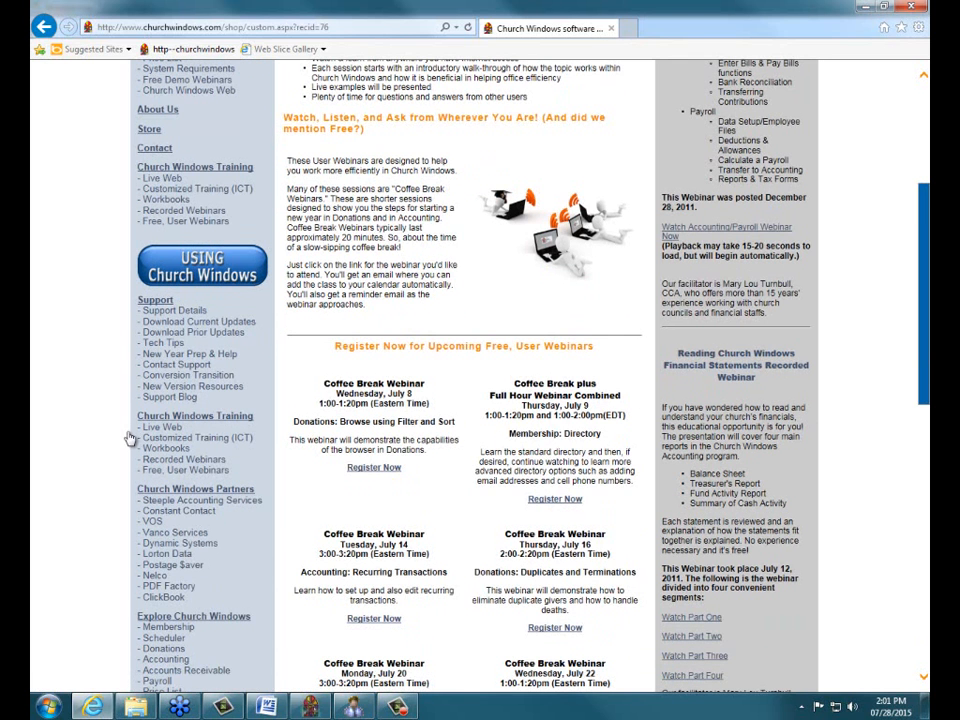
Look over the website's New Version Resources page and Support Blog, and close the browser.
click(158, 388)
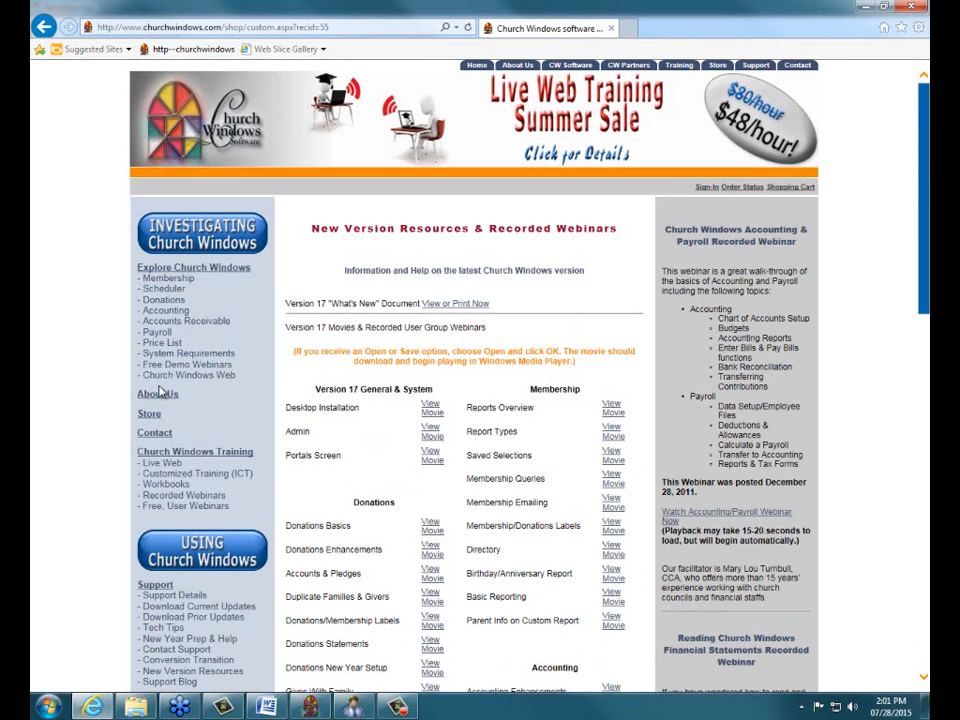
scroll(463, 393, down, 2)
scroll(463, 393, down, 6)
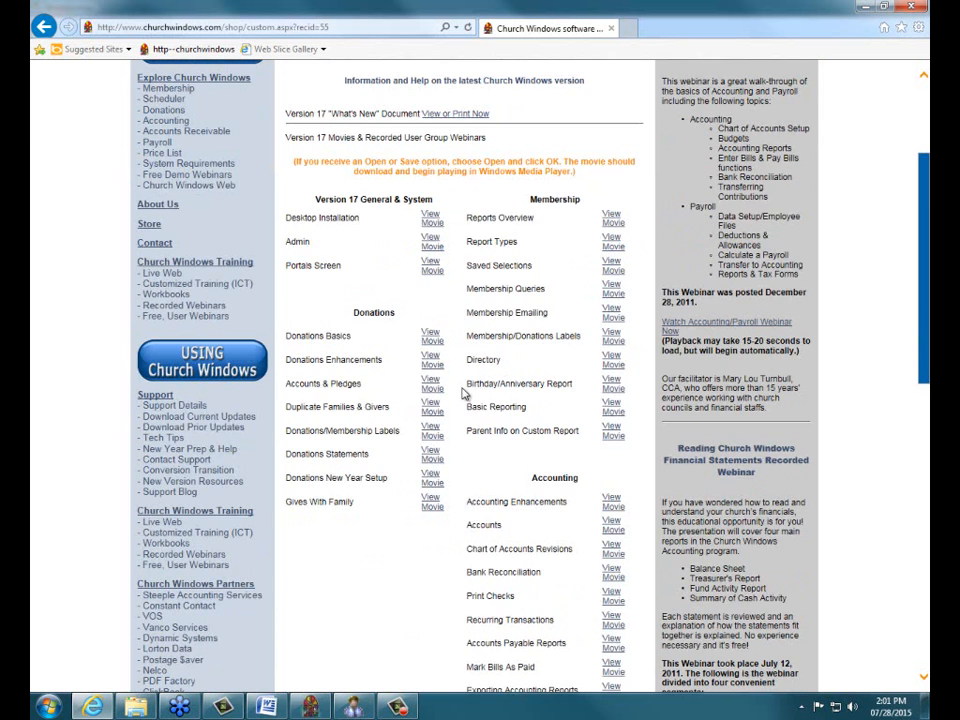
scroll(463, 393, up, 2)
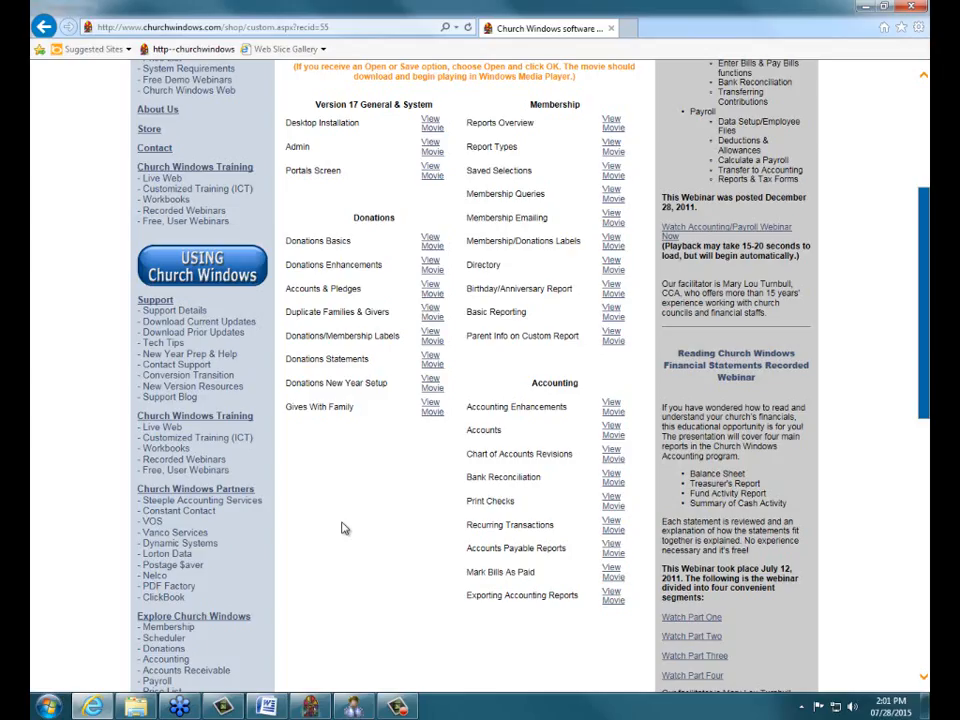
click(171, 399)
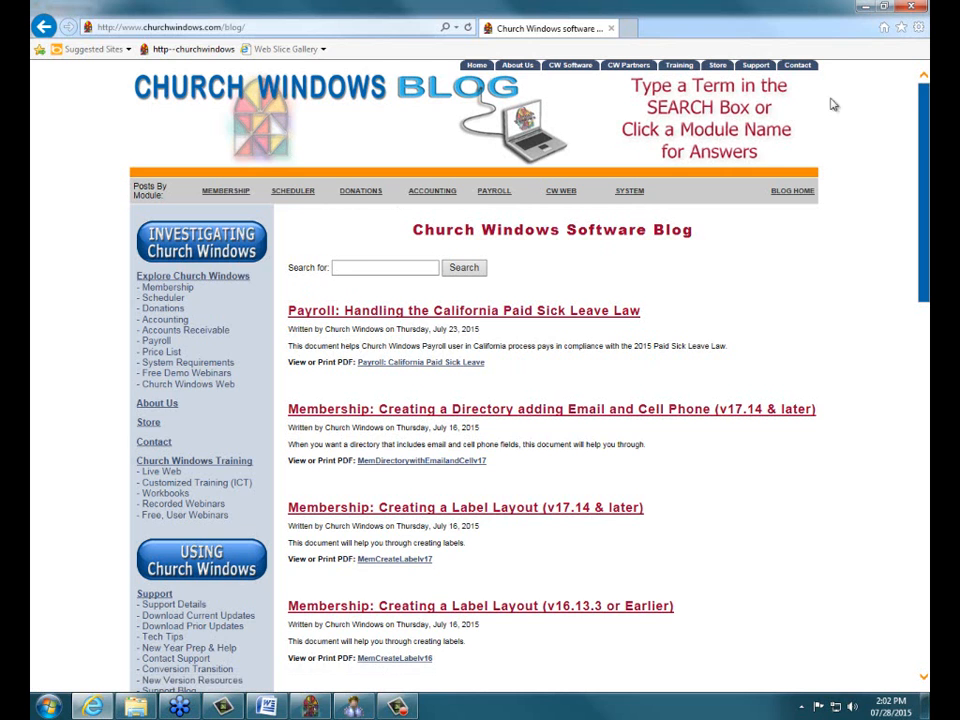
click(911, 12)
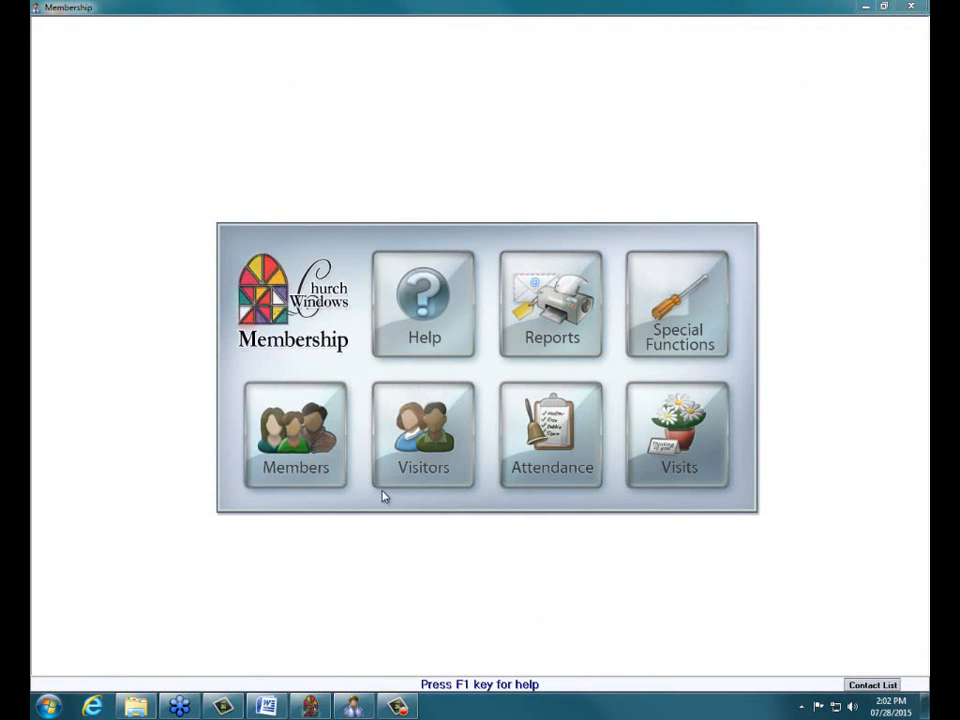
Open the Membership module from the main Church Windows window and look over its Birth Date report choices.
click(316, 710)
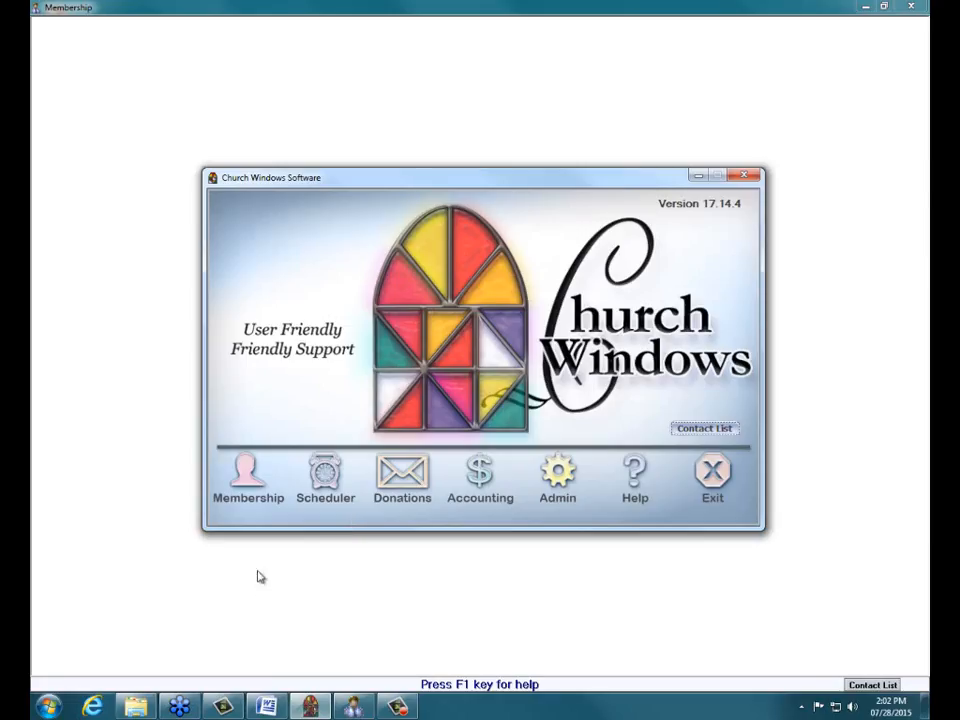
click(248, 492)
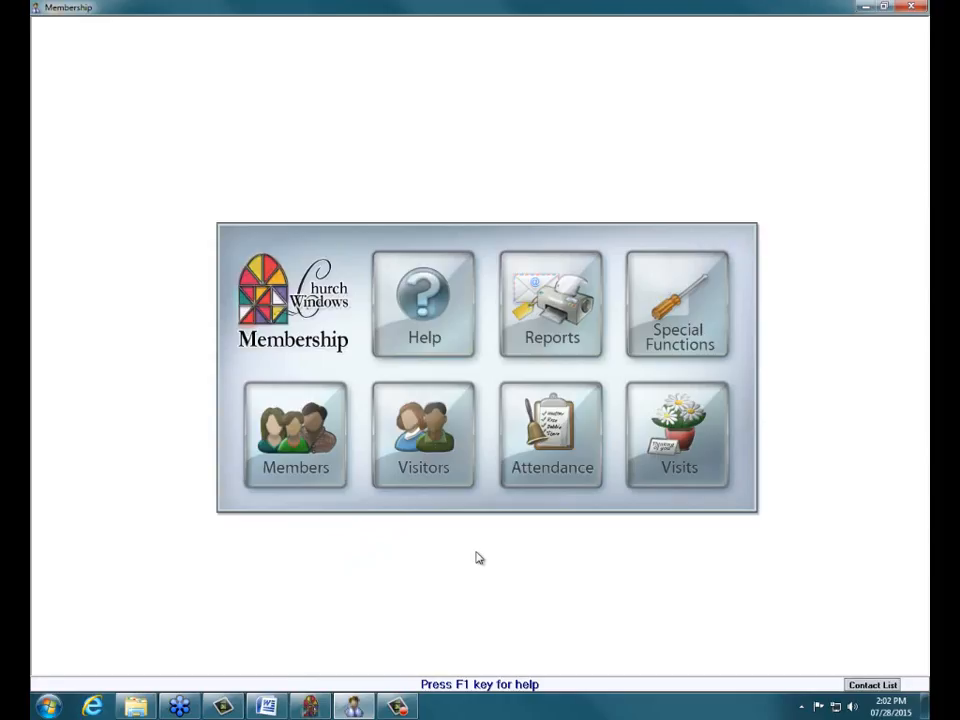
click(547, 323)
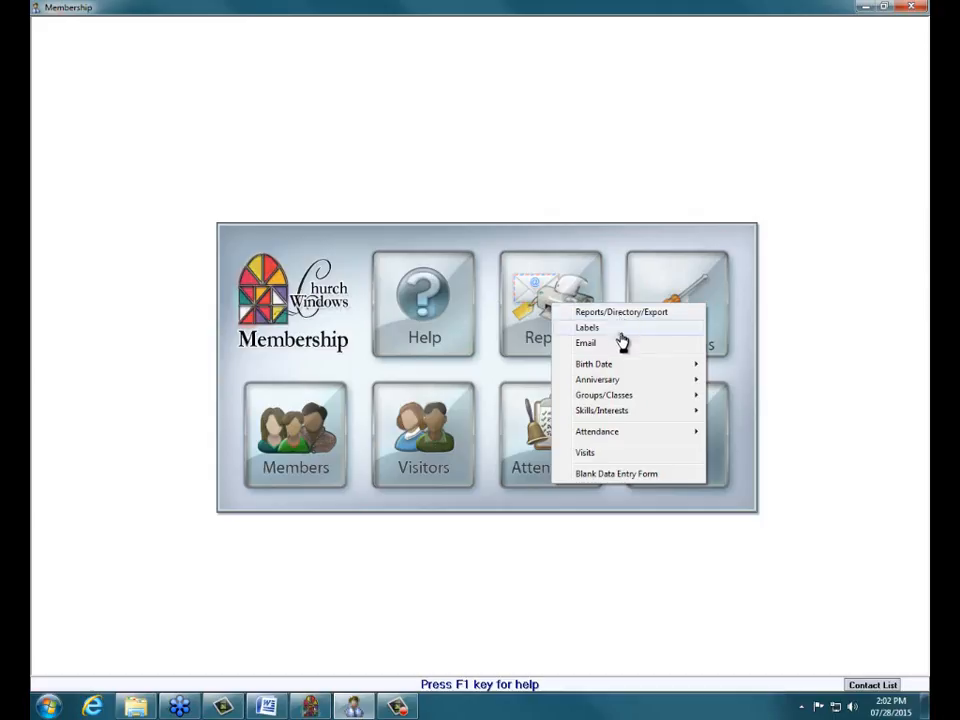
mouse_move(623, 368)
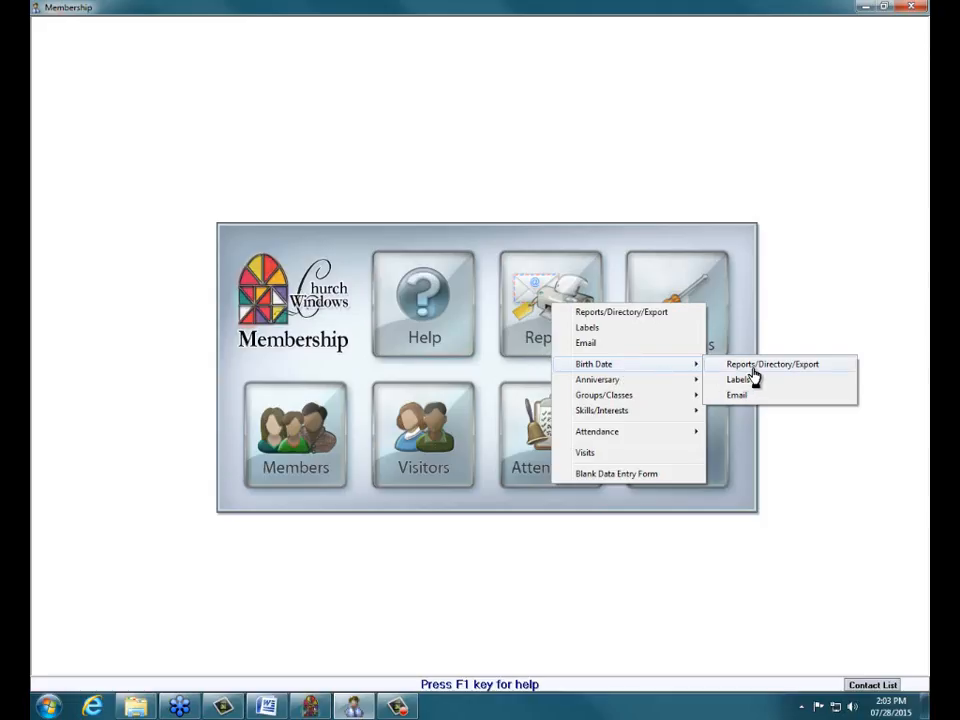
click(842, 559)
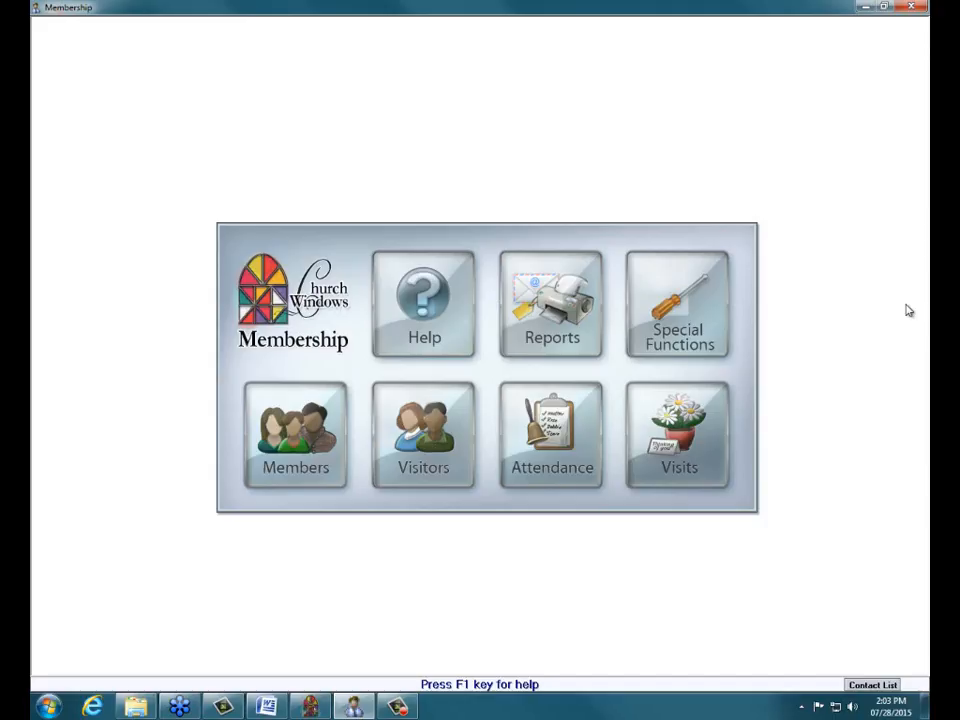
Examine the Membership settings, including the option to sort dates in year, month, day order, and close them.
click(704, 305)
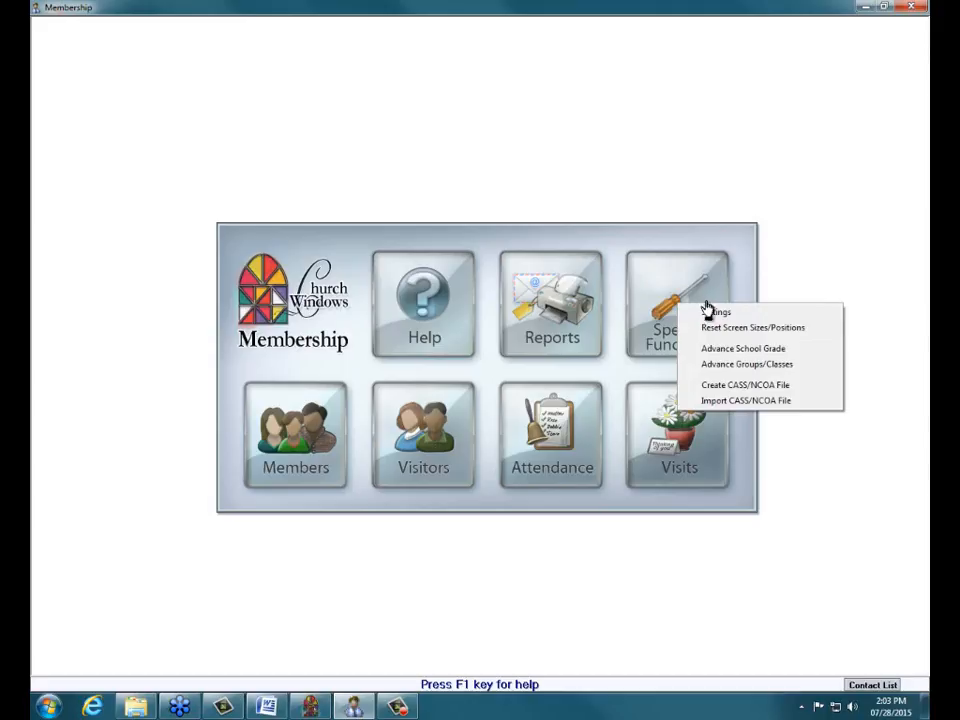
click(714, 313)
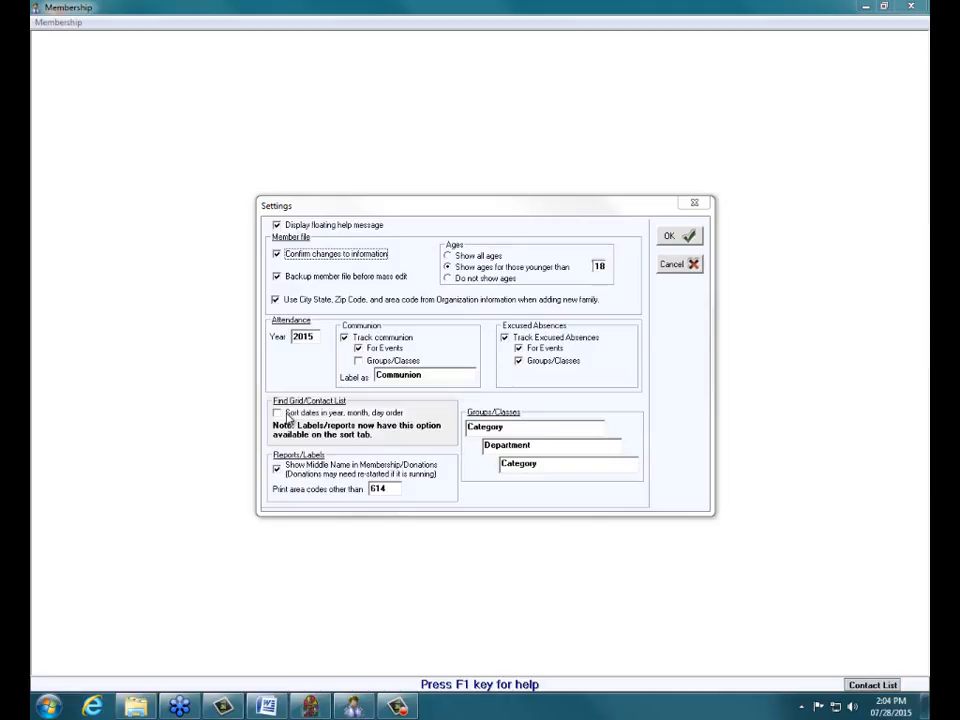
click(672, 238)
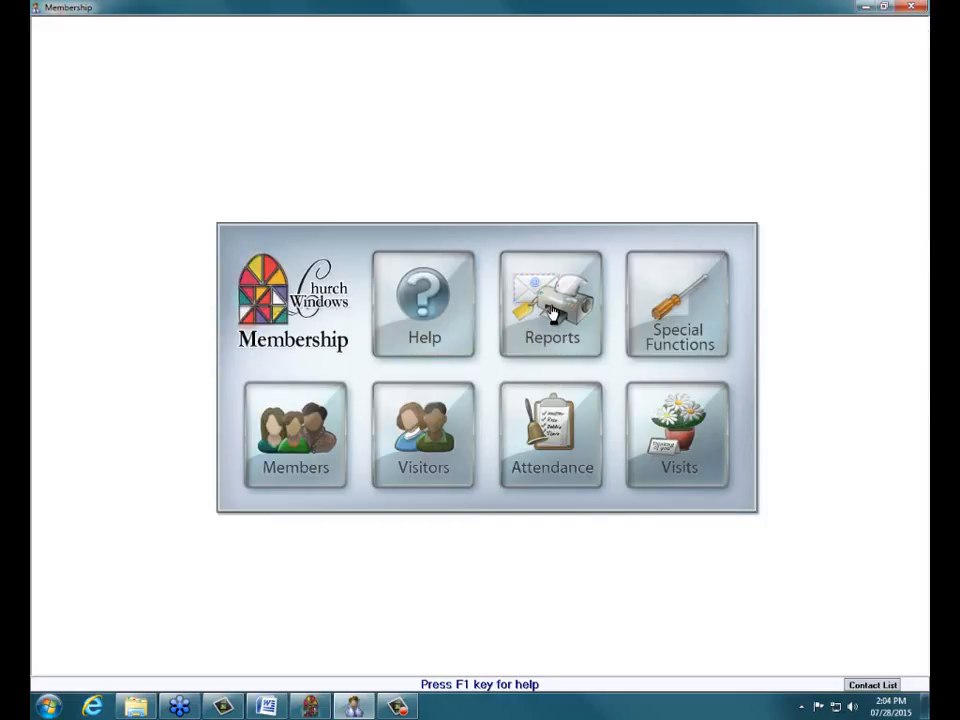
Start a Birth Date report and add a selection for birth dates in the month of August.
click(552, 313)
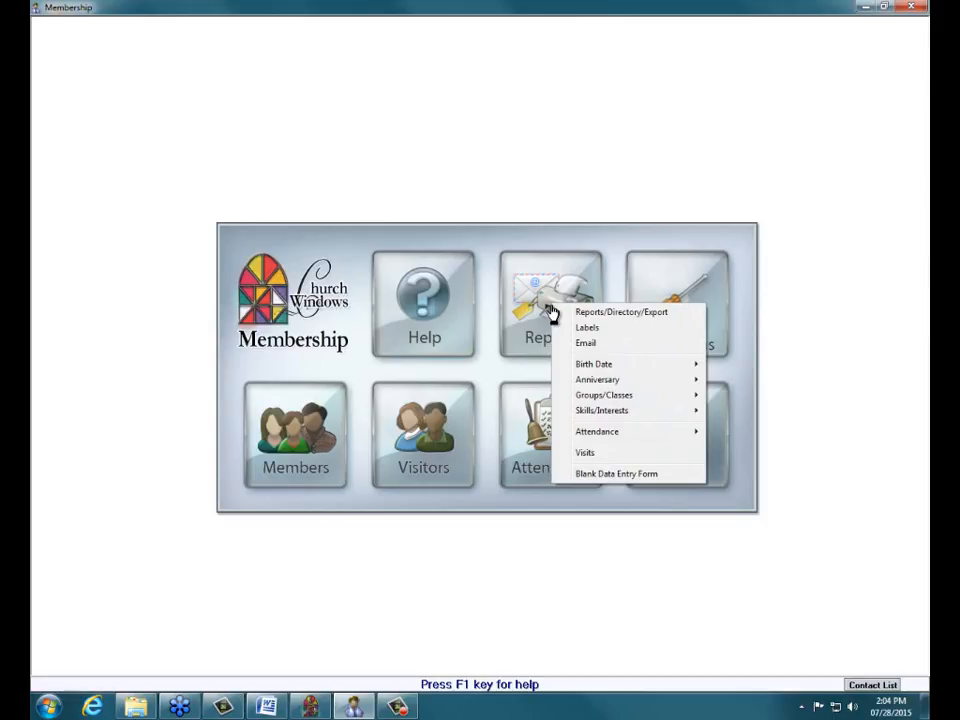
mouse_move(584, 367)
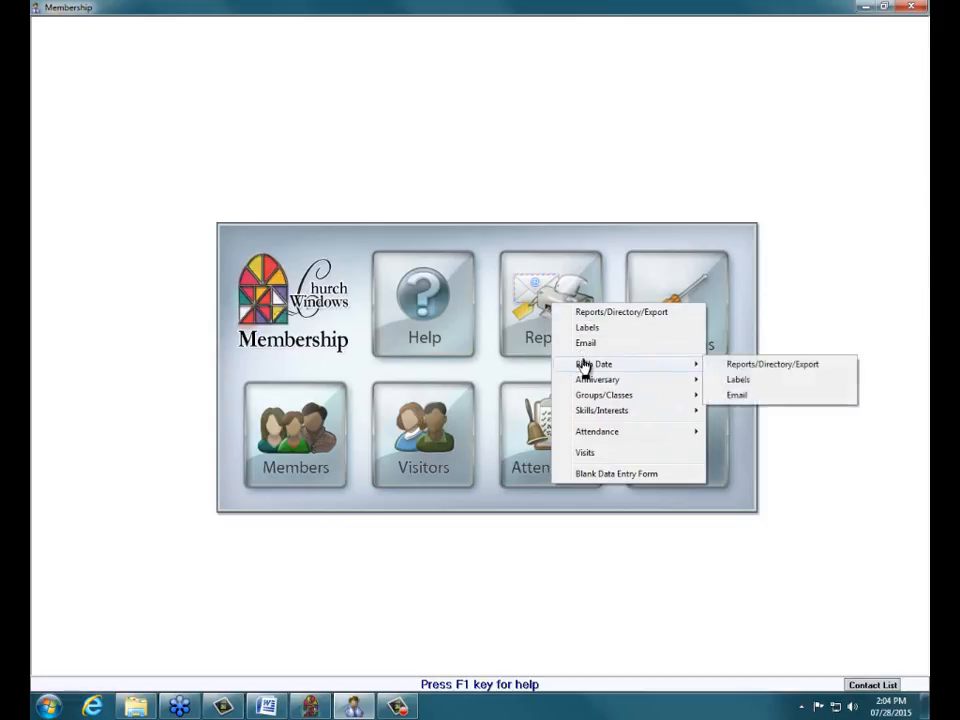
click(735, 368)
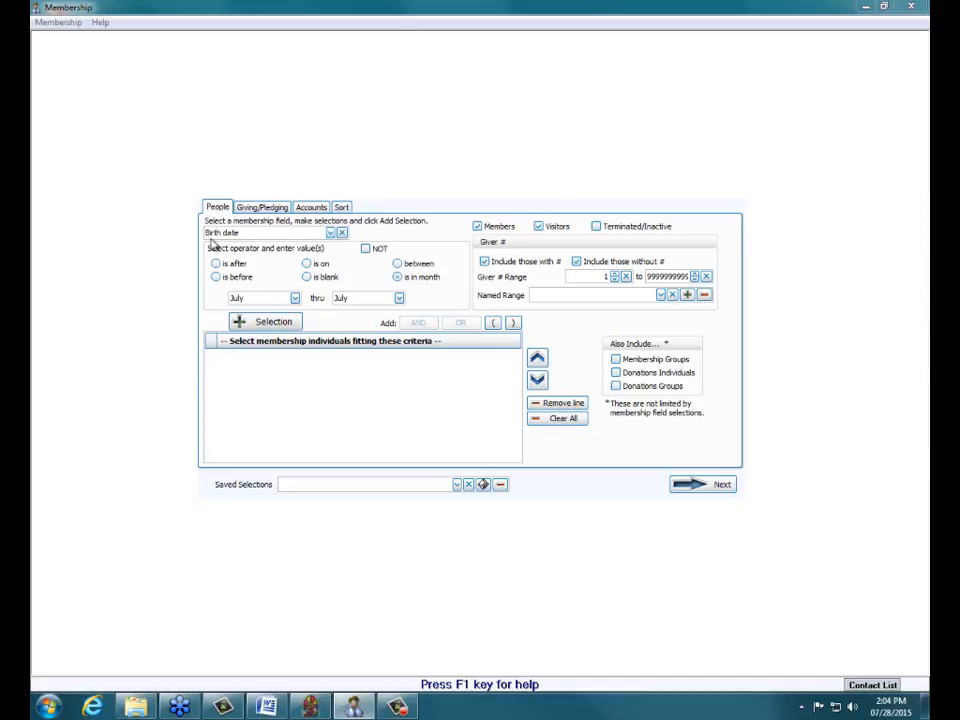
click(295, 298)
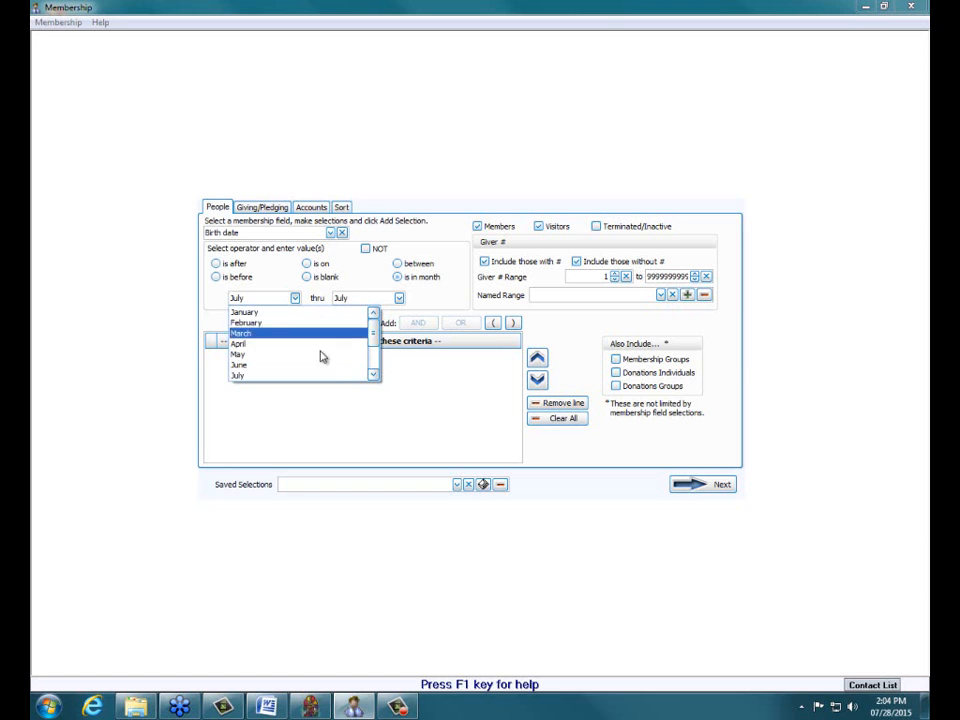
click(366, 376)
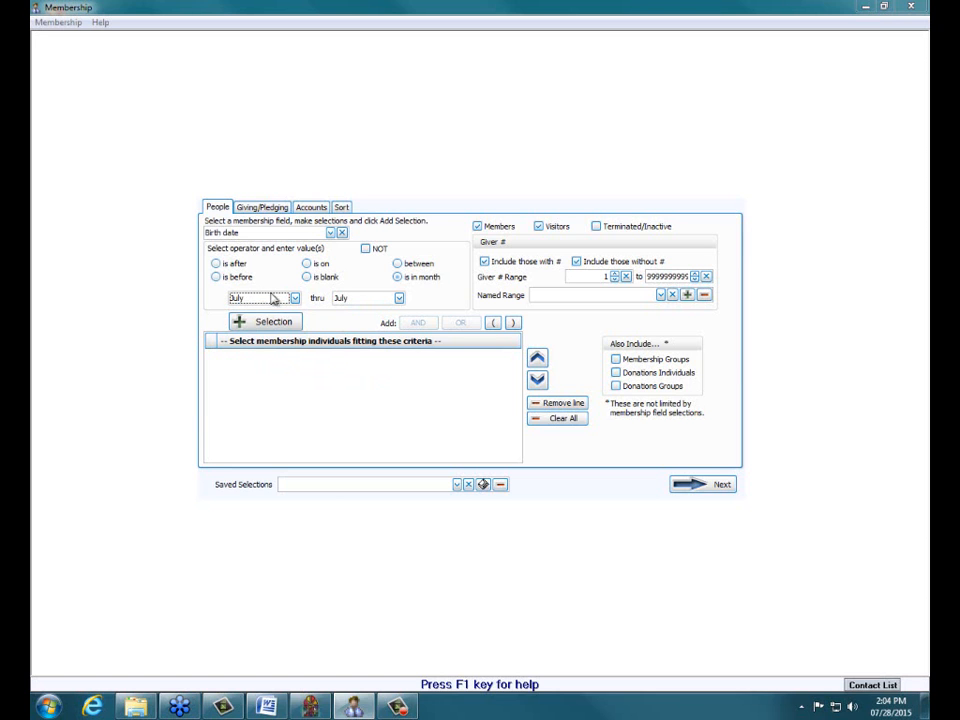
click(295, 299)
click(373, 375)
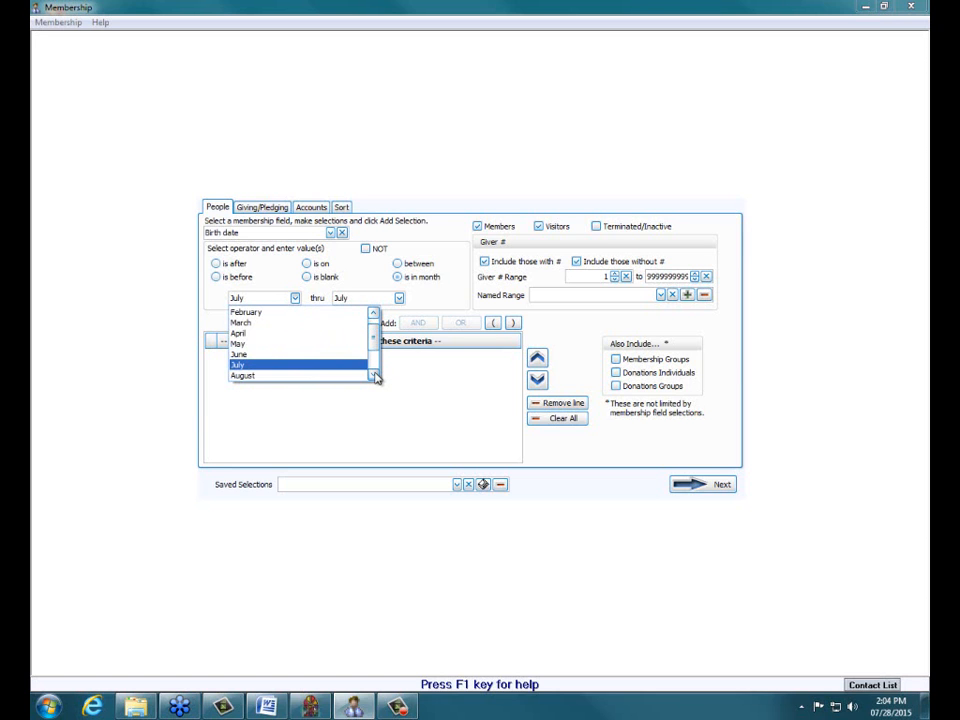
click(360, 376)
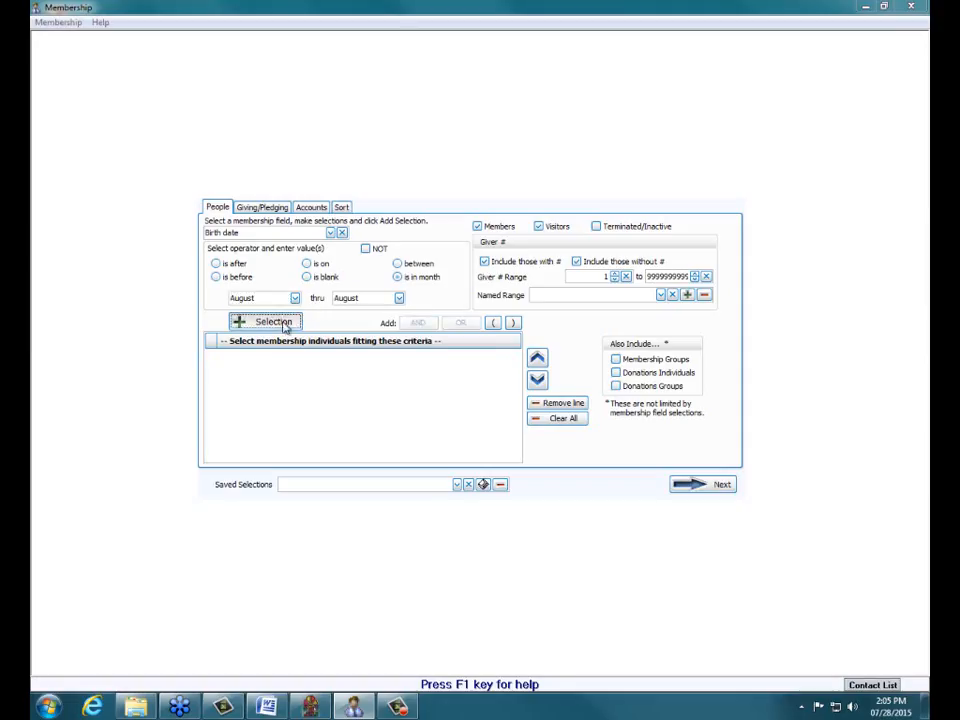
click(283, 322)
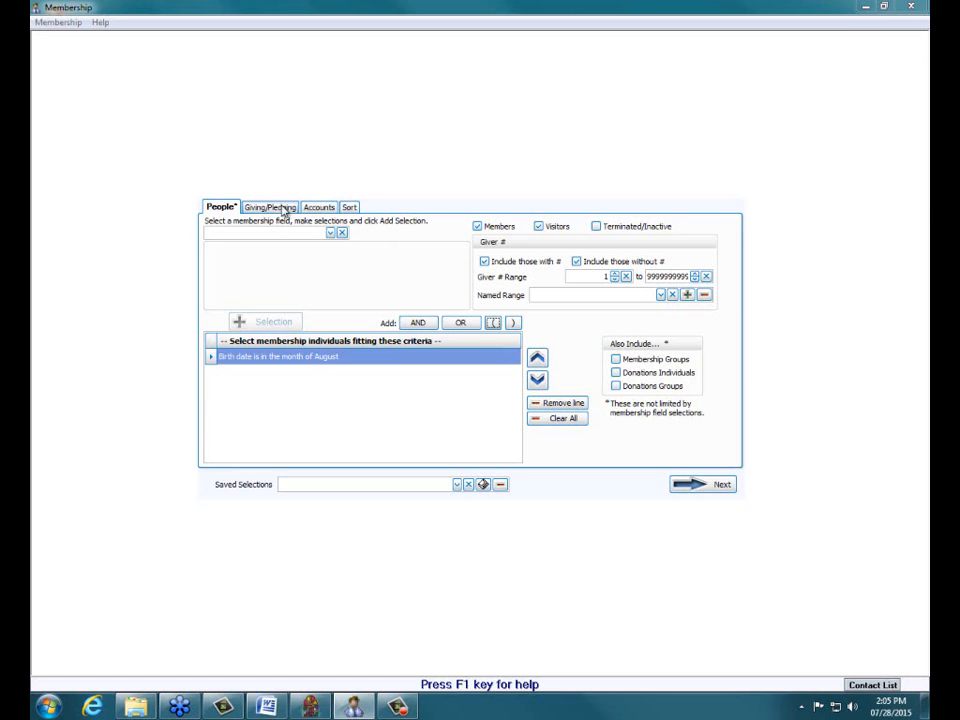
Check the report's sort order and preview the August birth dates as a Basic Columnar Report.
click(350, 209)
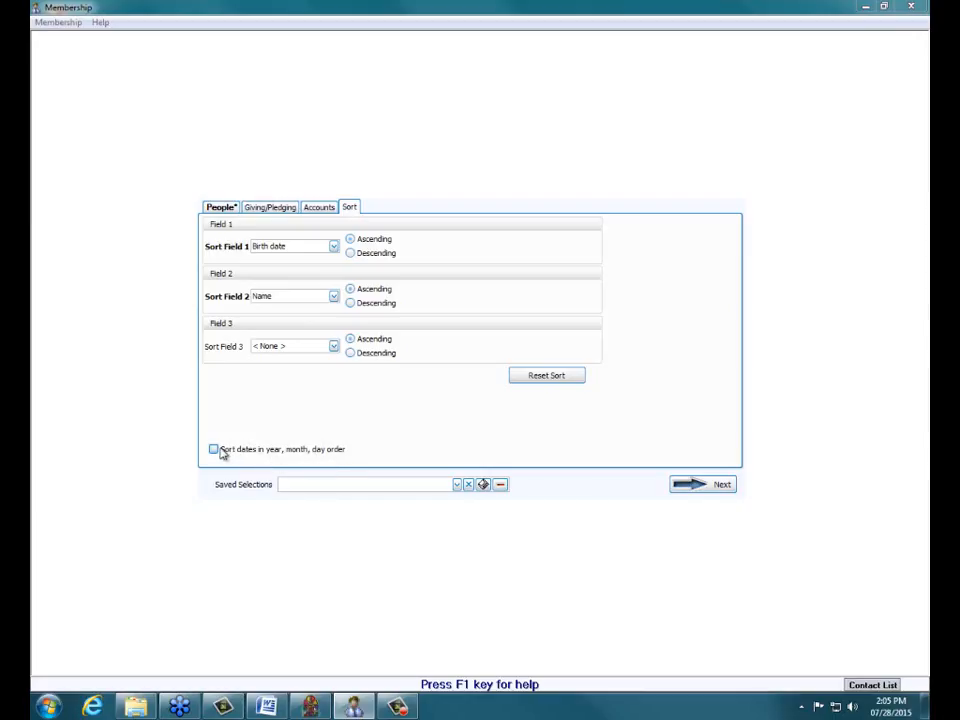
click(722, 486)
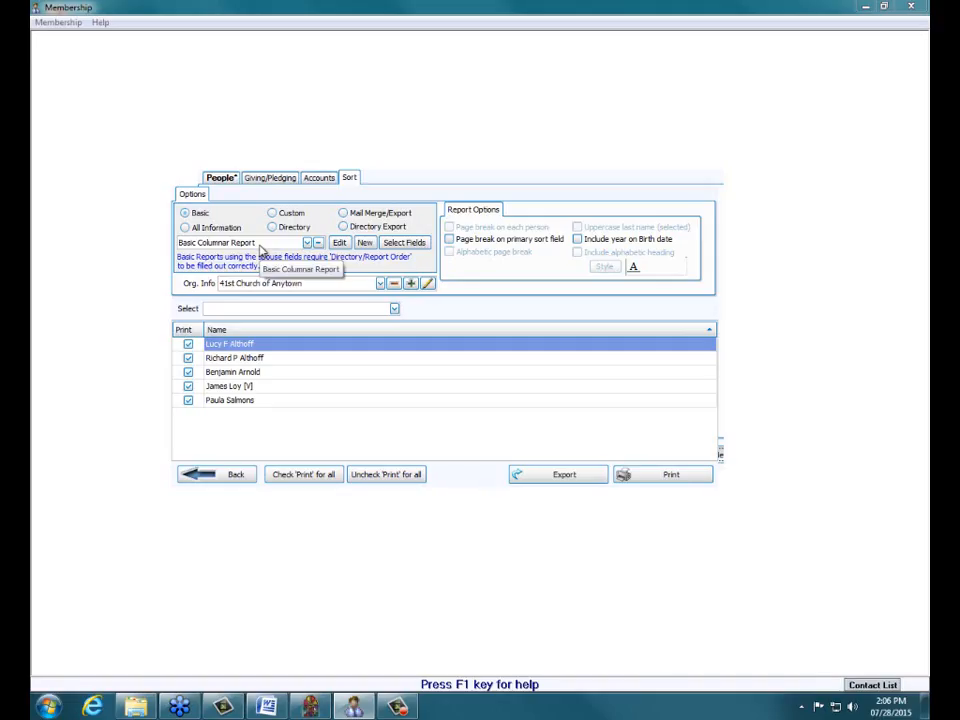
click(671, 475)
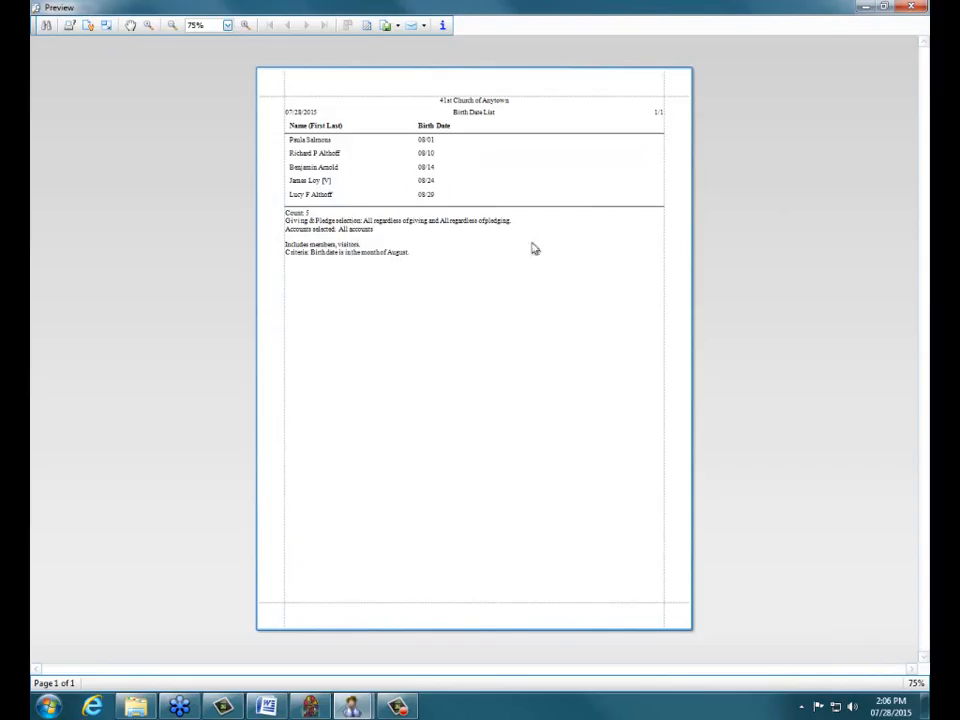
click(910, 10)
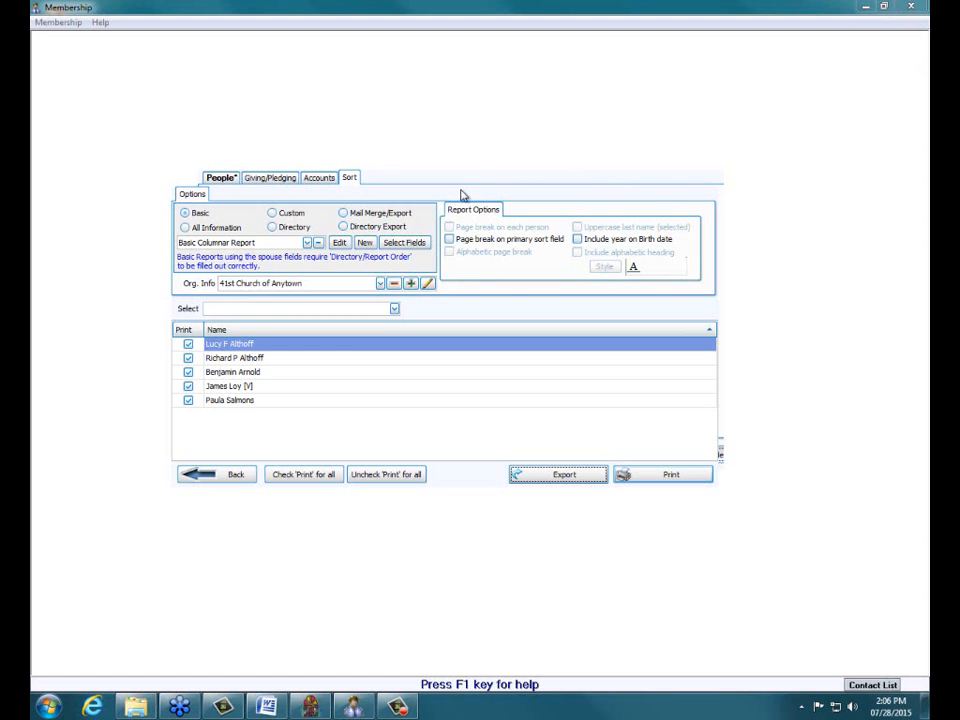
Include the year on the birth dates and preview the Basic Columnar Report again.
click(579, 242)
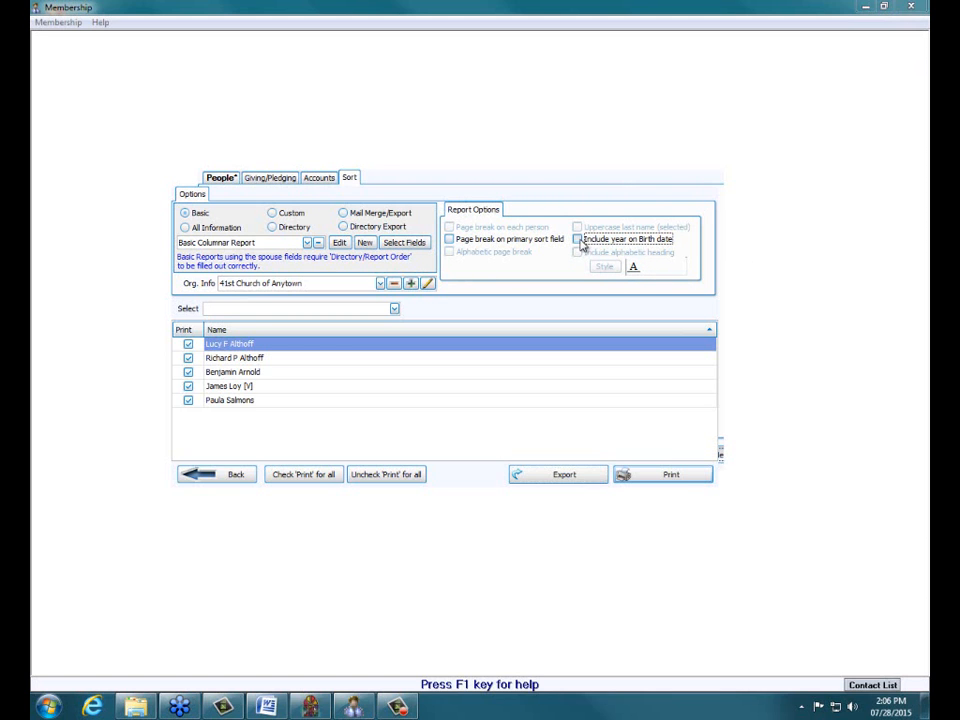
click(680, 474)
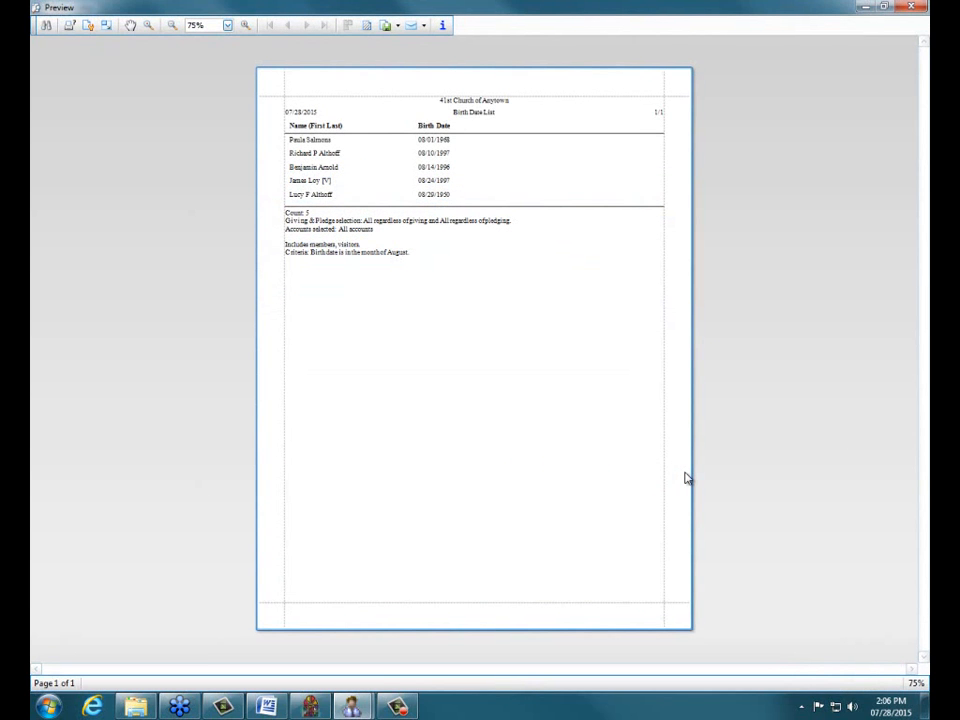
click(920, 7)
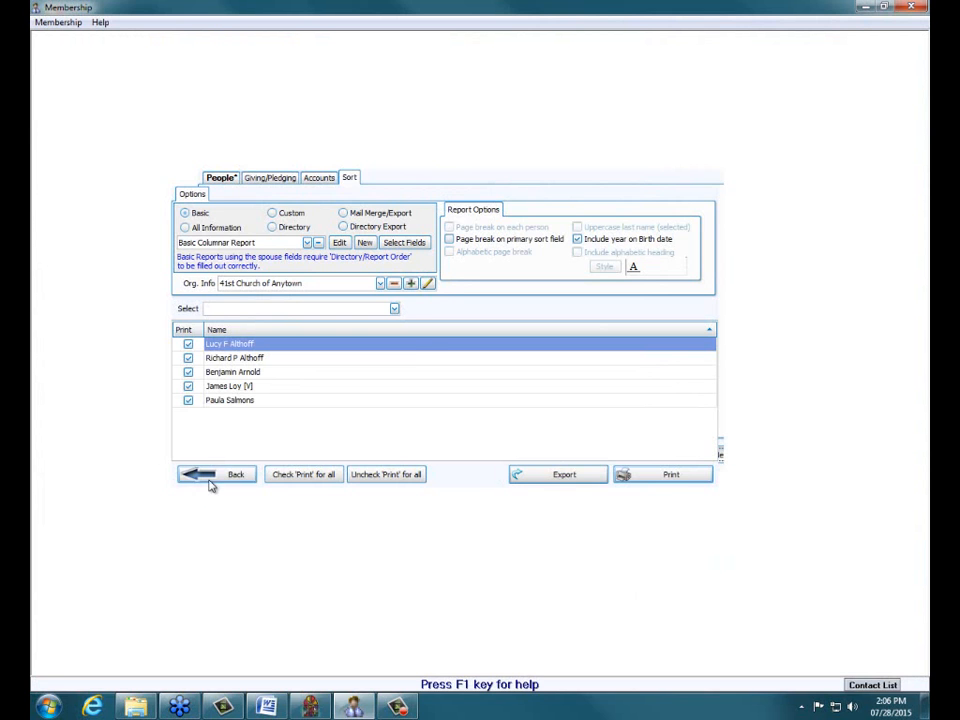
Clear the August birth date selection from the report and add one for individuals whose Age is blank.
click(210, 478)
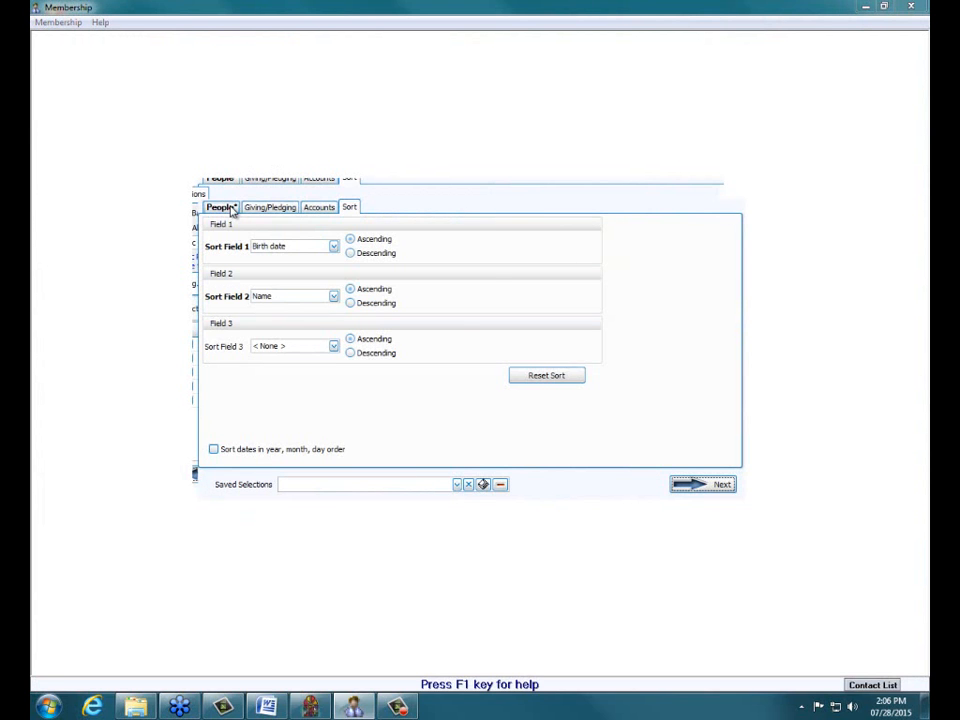
click(223, 208)
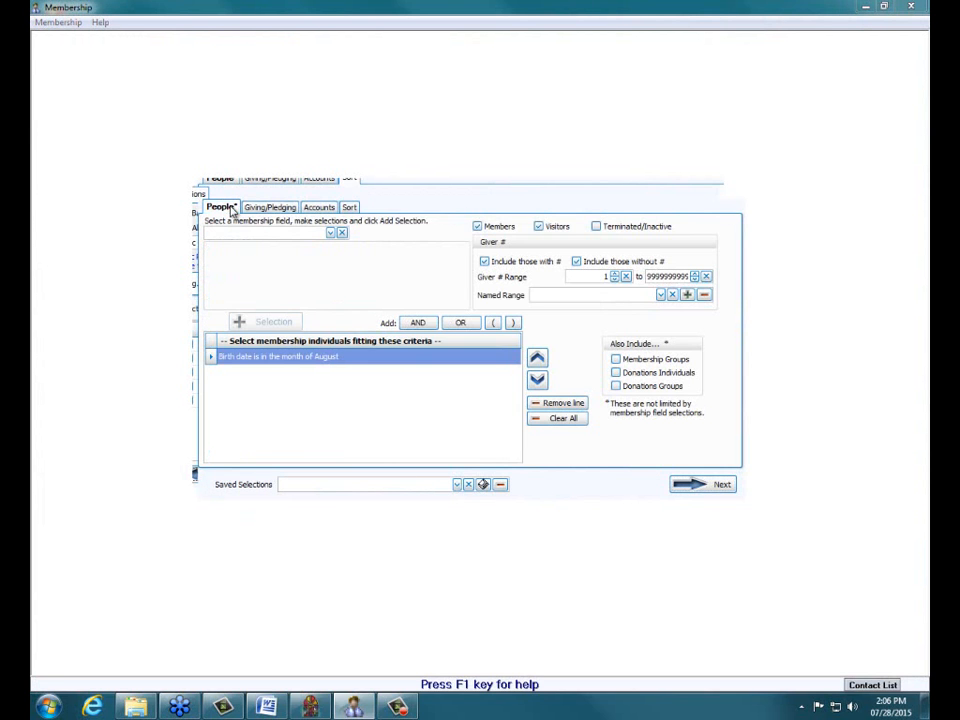
click(565, 418)
click(333, 234)
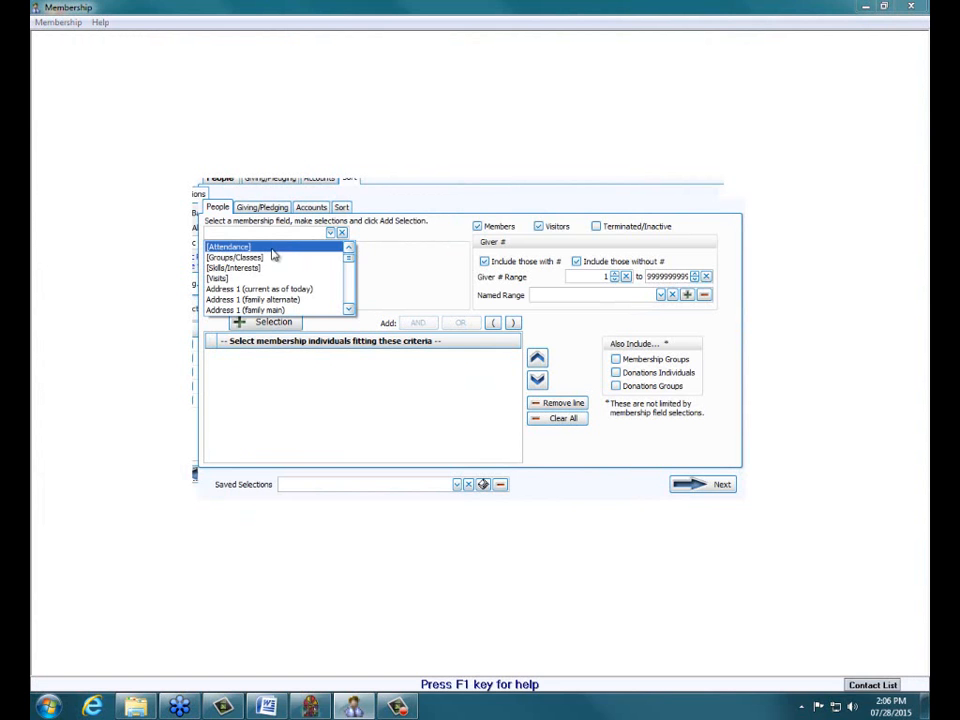
scroll(268, 275, down, 3)
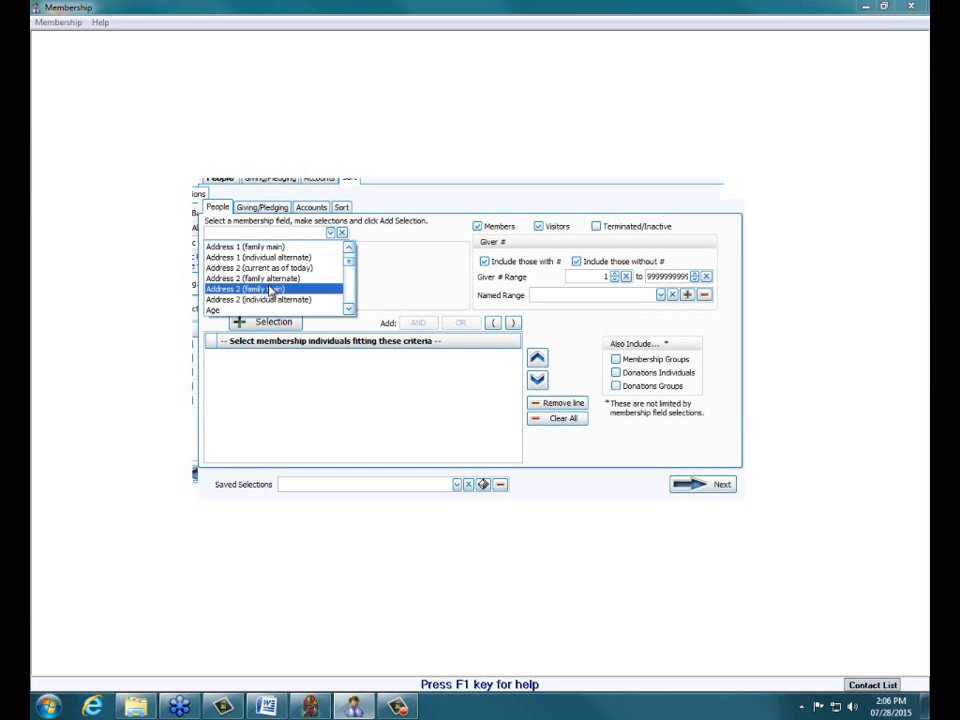
click(272, 309)
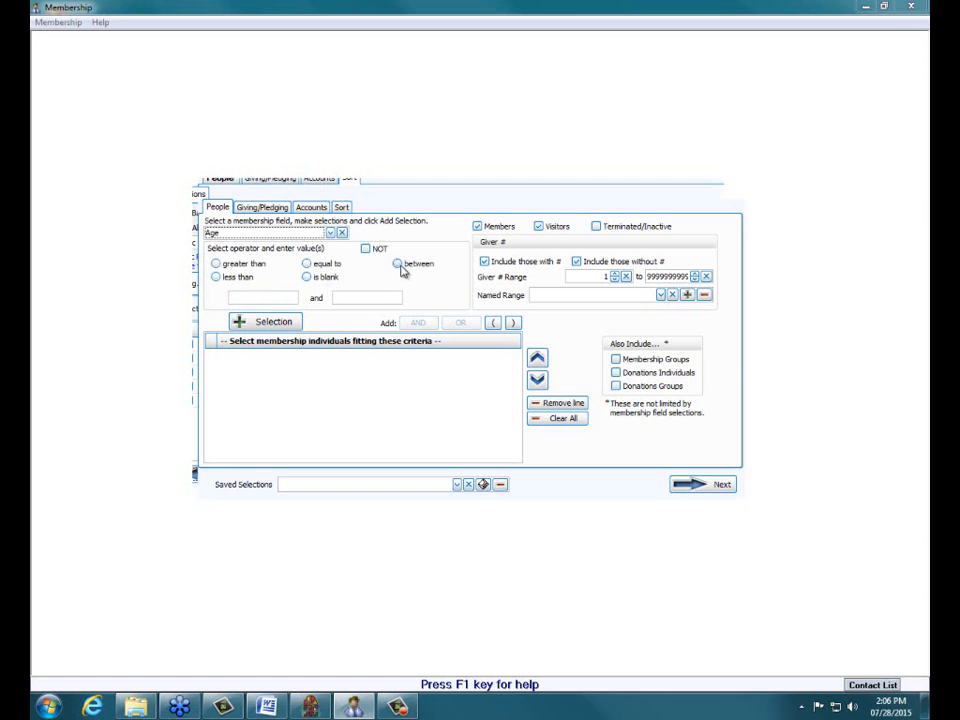
click(306, 277)
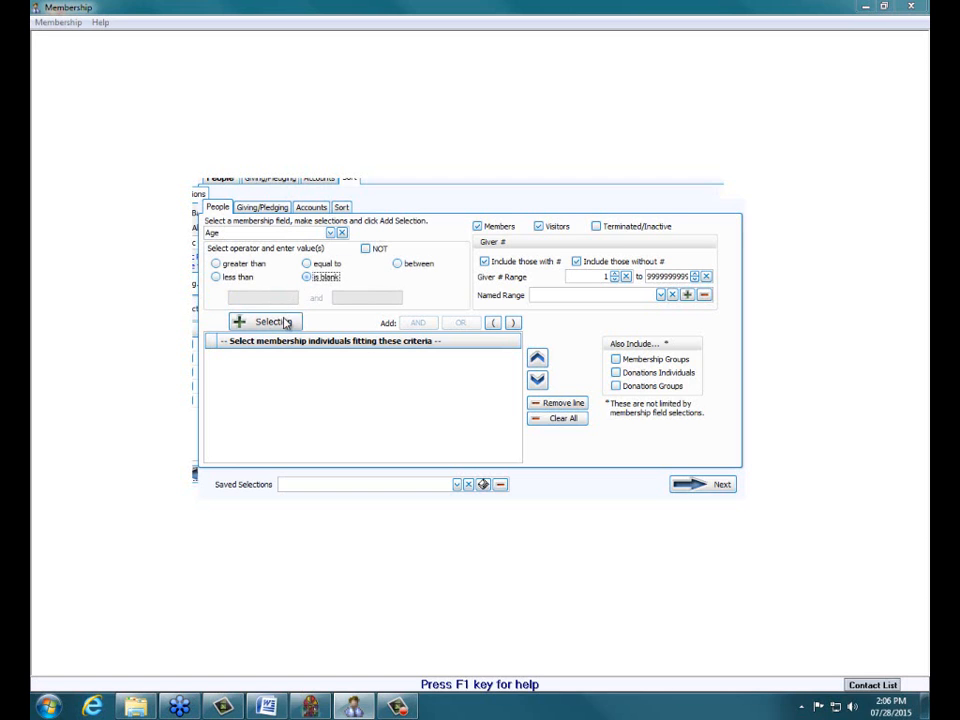
click(284, 322)
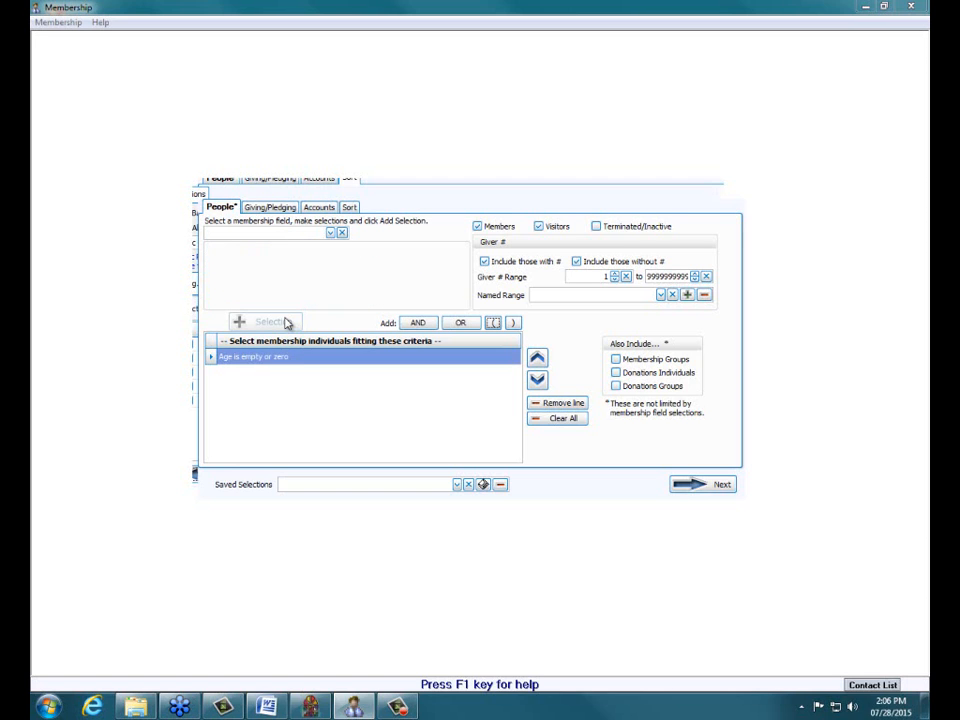
Try to run the Birth Date report with only the age selection, and close the report.
click(719, 488)
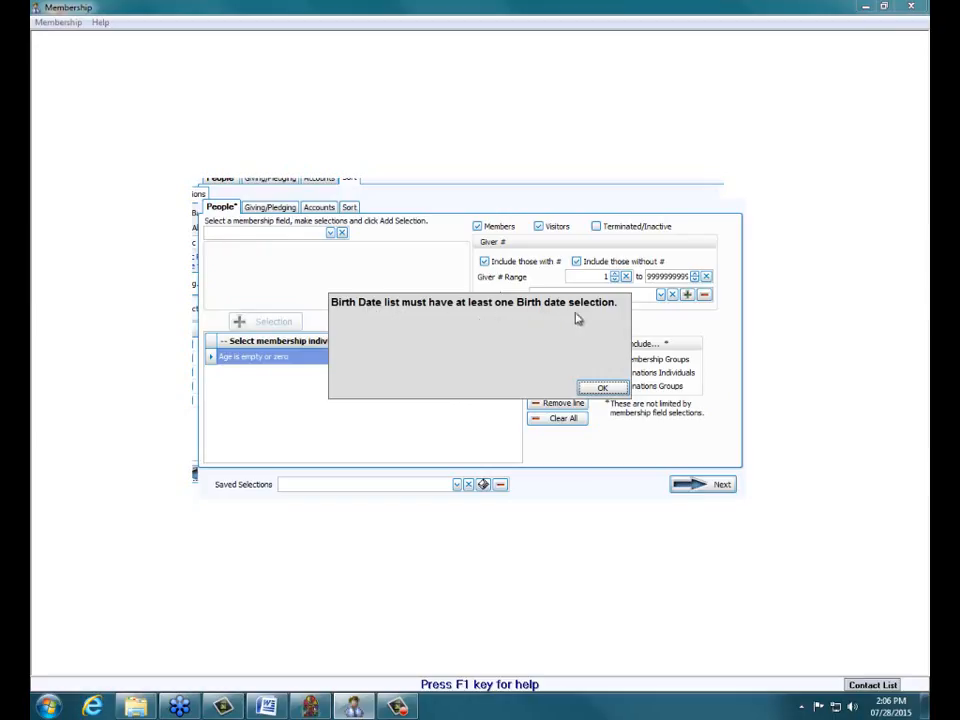
click(603, 388)
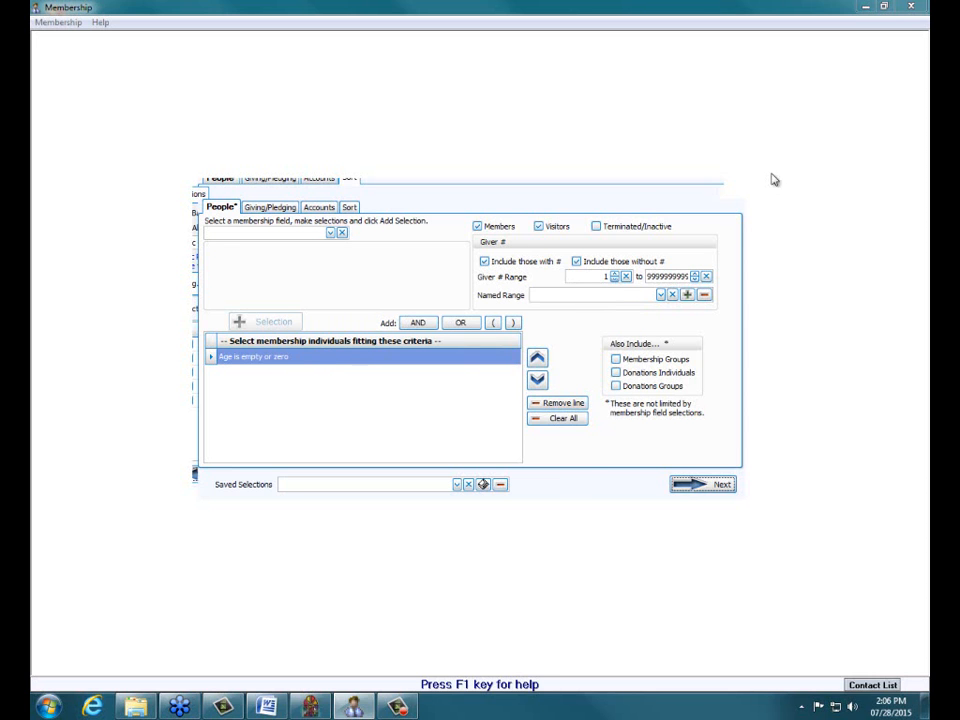
click(740, 176)
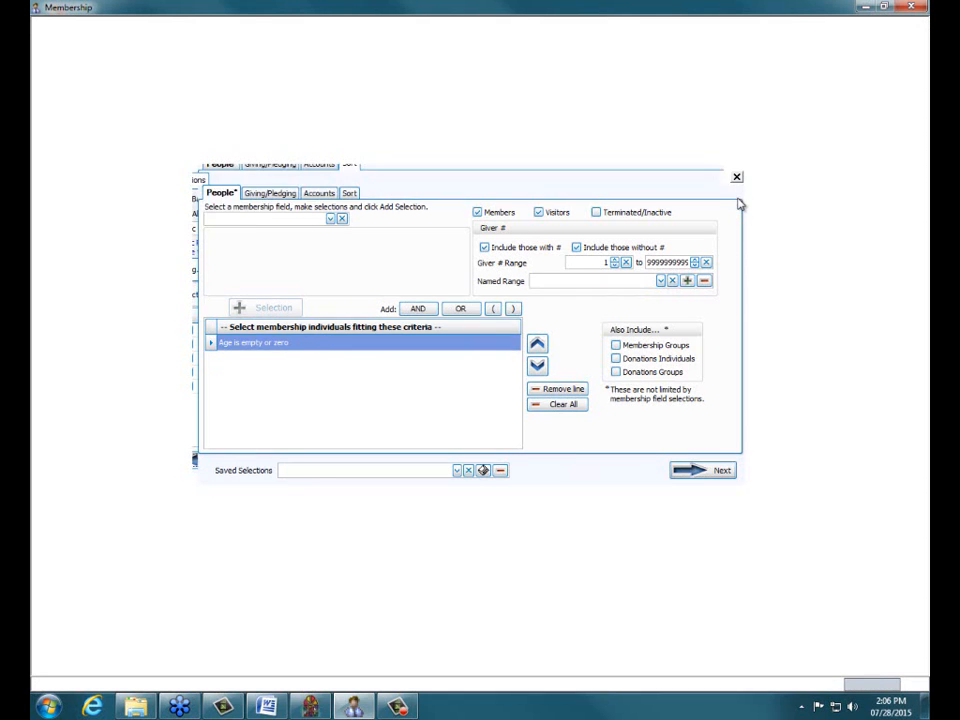
Open a new Birth Date report to view its default selection criteria, and close it.
click(572, 308)
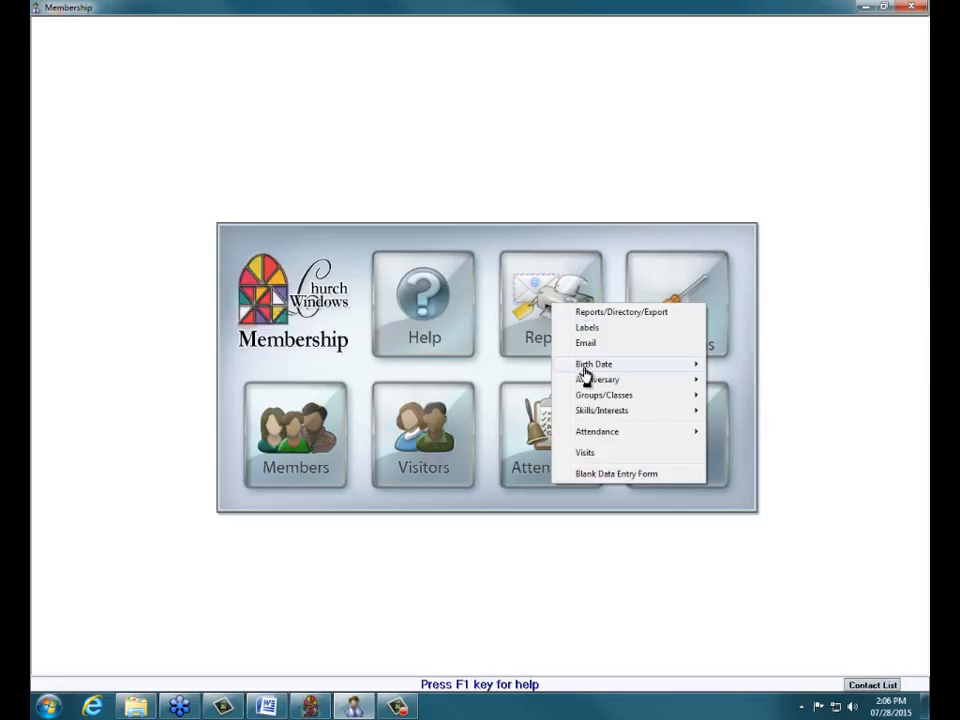
mouse_move(588, 372)
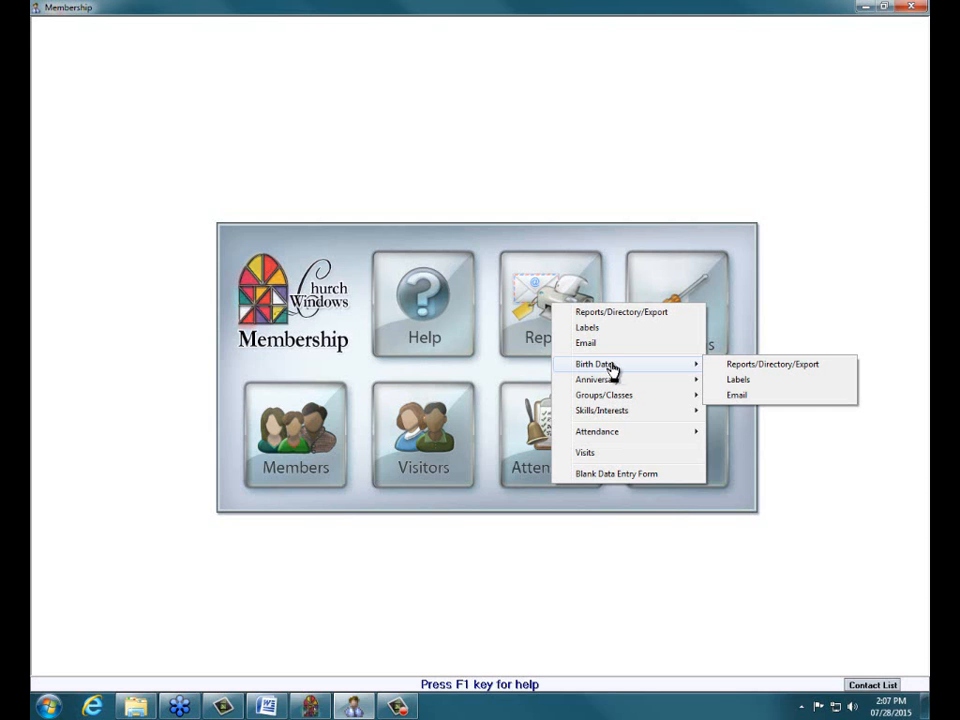
click(718, 366)
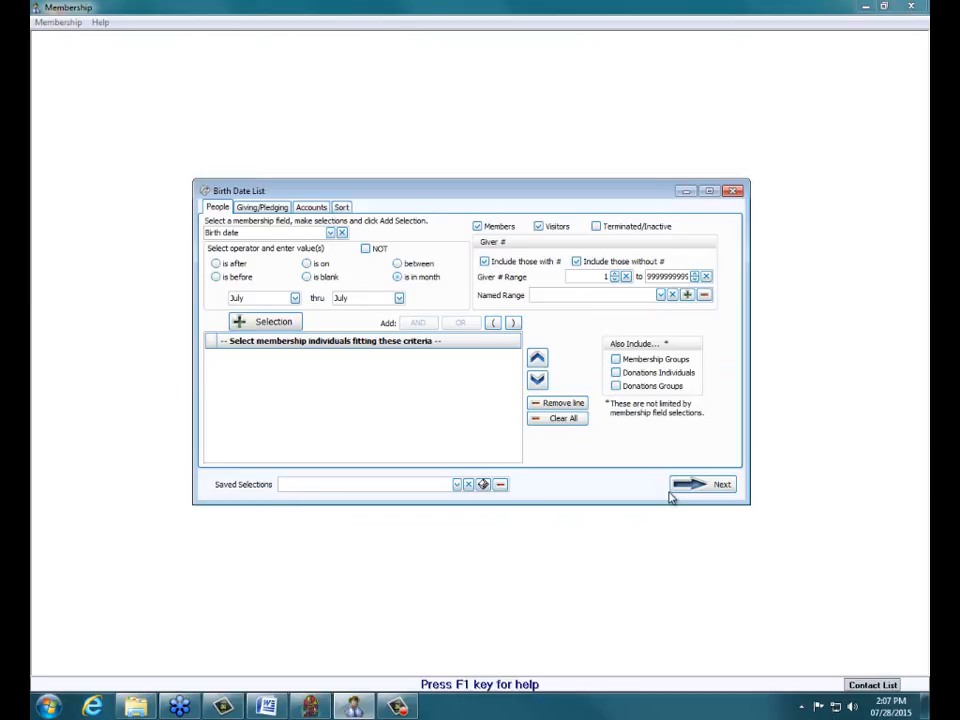
click(733, 191)
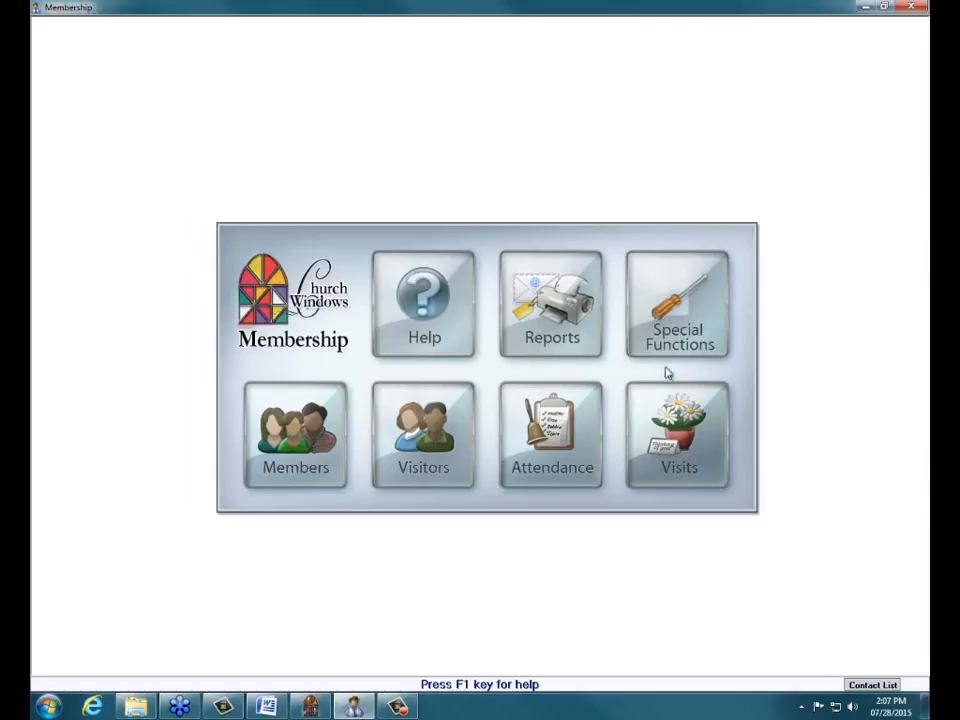
Start an Anniversary report and switch to the Word document about opening it for the first time.
click(545, 307)
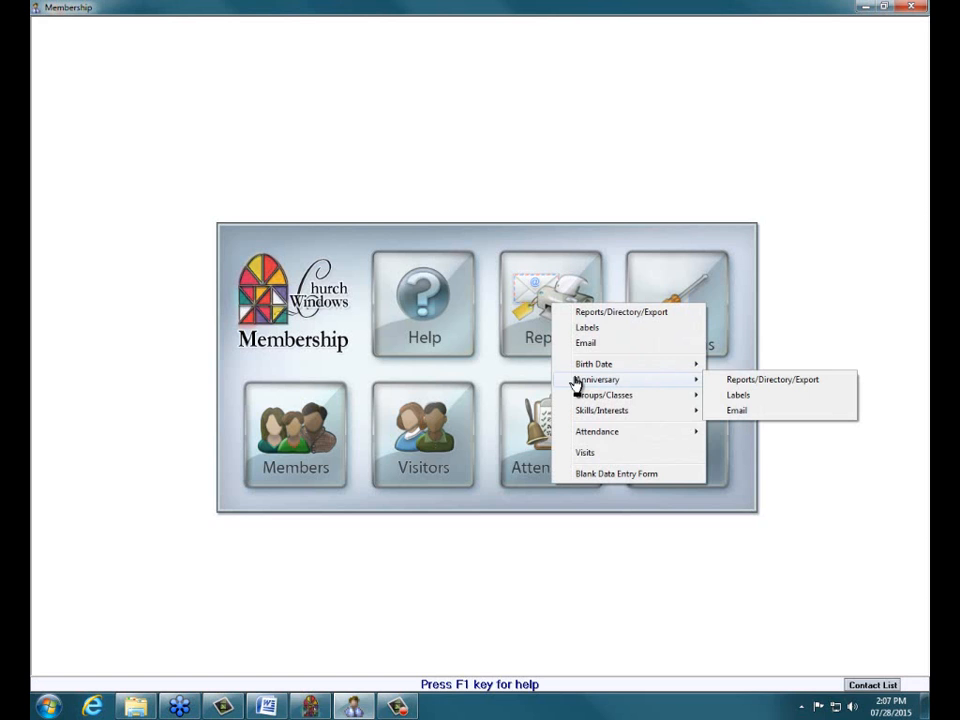
click(797, 388)
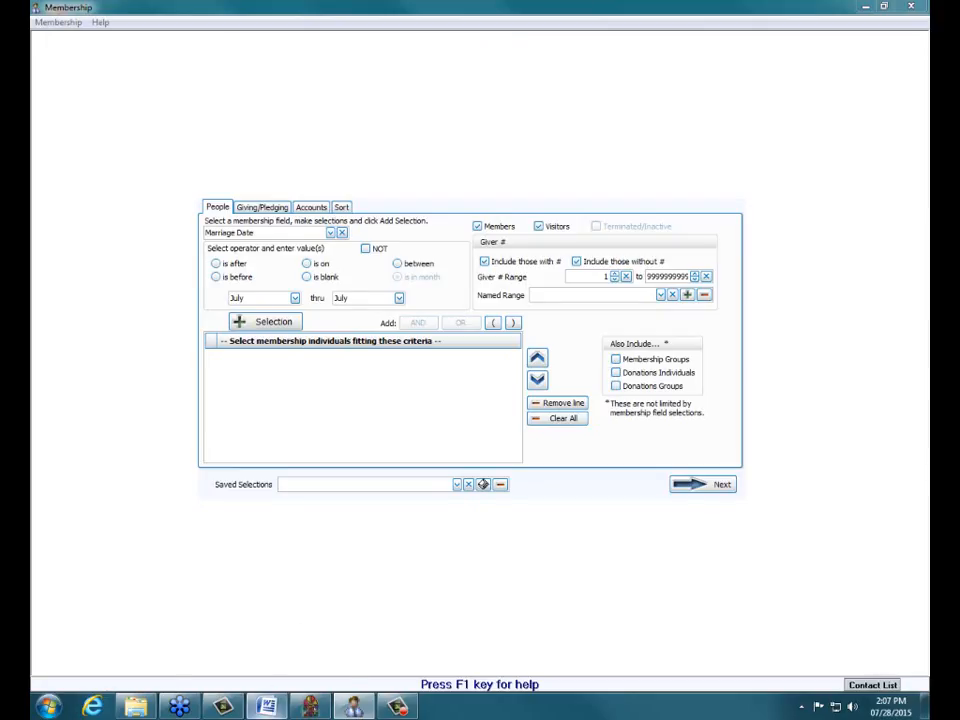
mouse_move(266, 704)
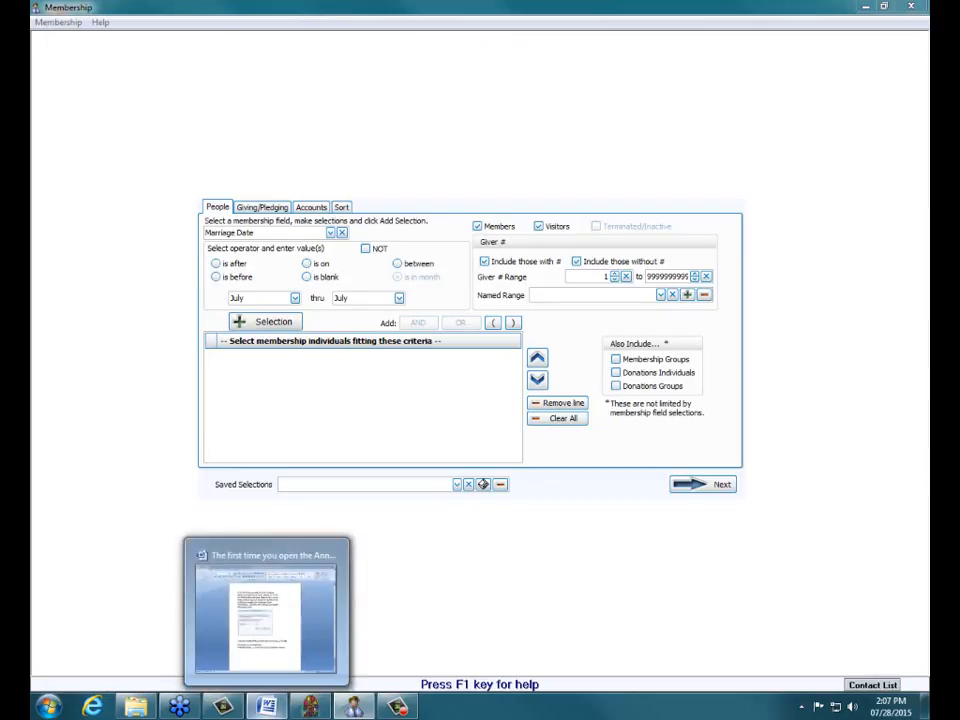
click(266, 707)
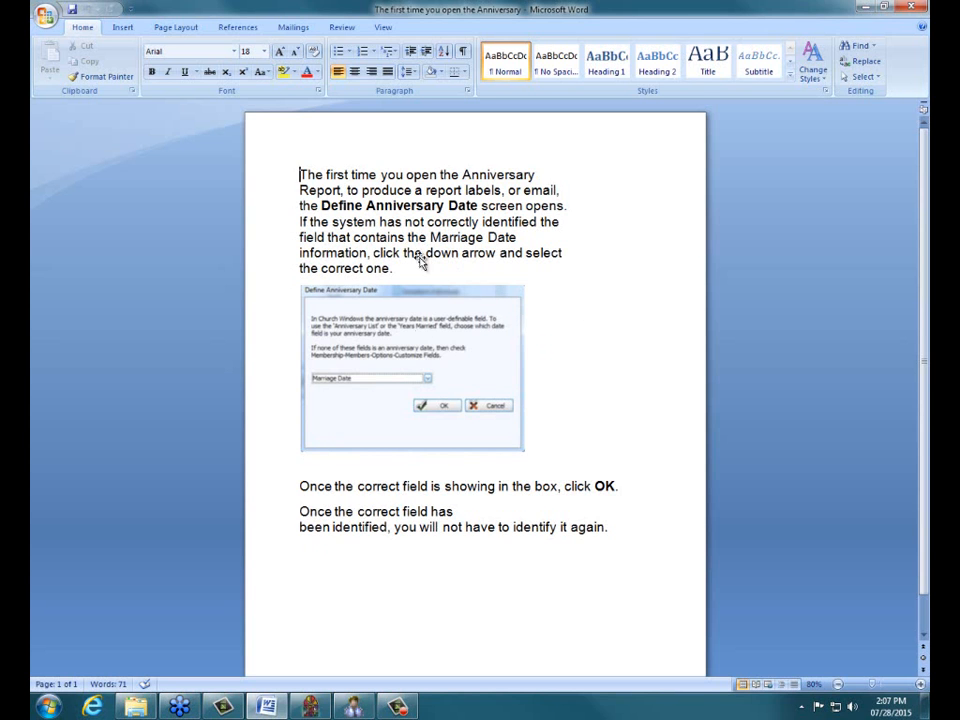
Examine the Word document's instructions for identifying the marriage date field on the Define Anniversary Date screen.
click(919, 686)
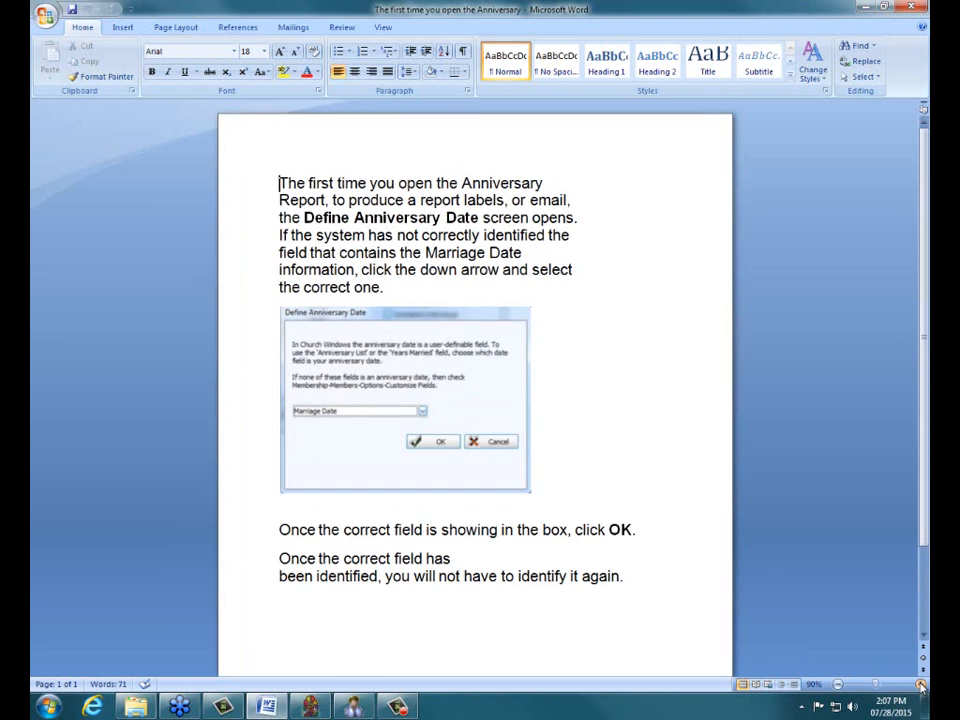
click(919, 686)
click(919, 686)
click(919, 686)
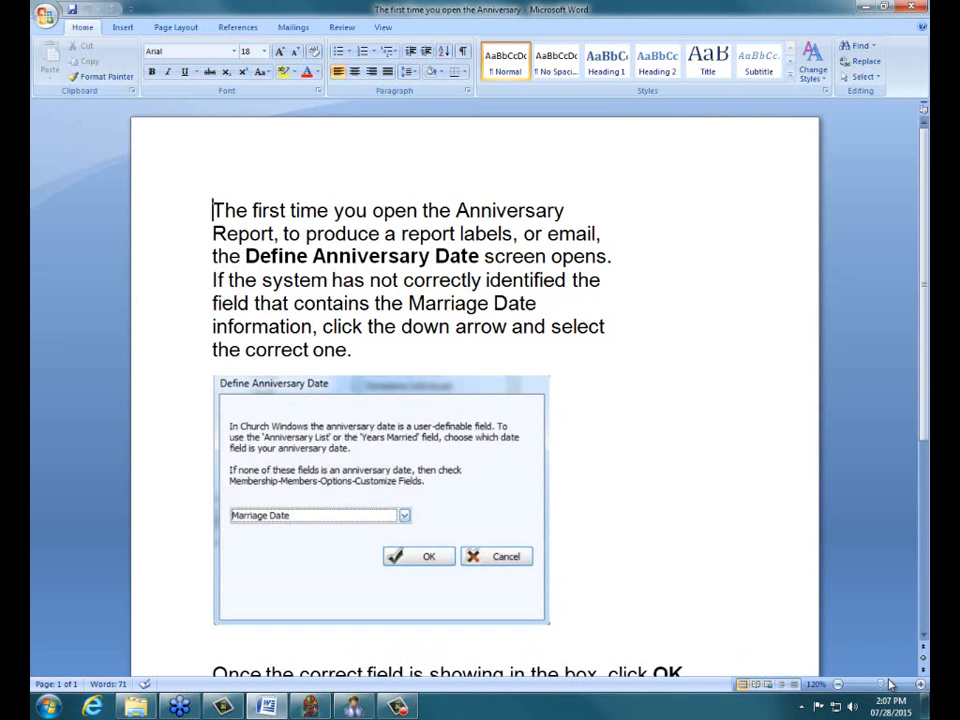
click(838, 685)
click(838, 685)
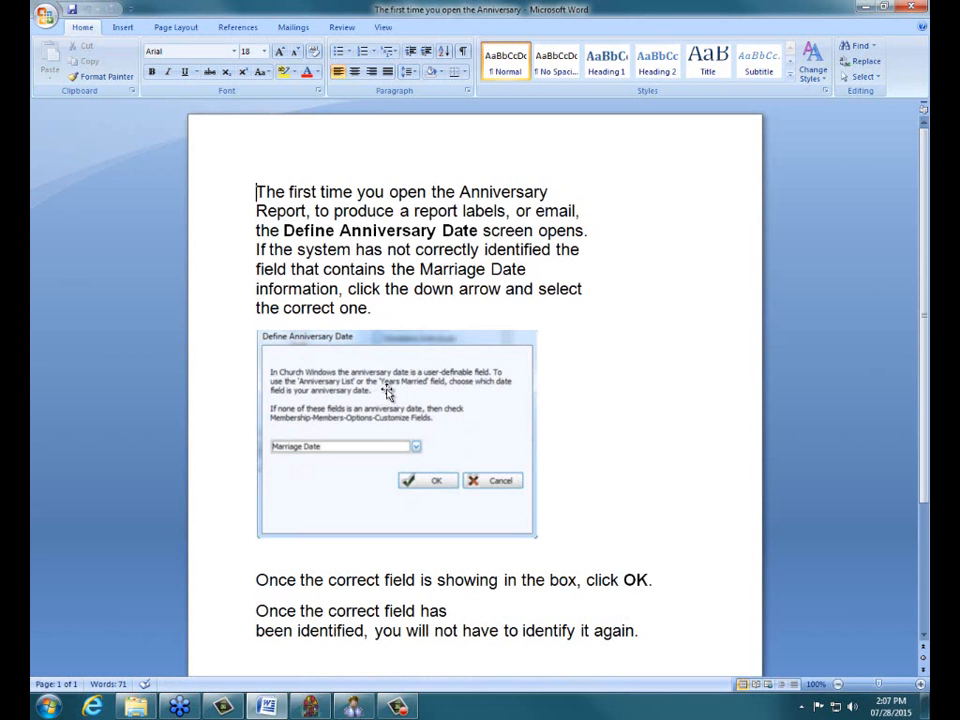
click(416, 450)
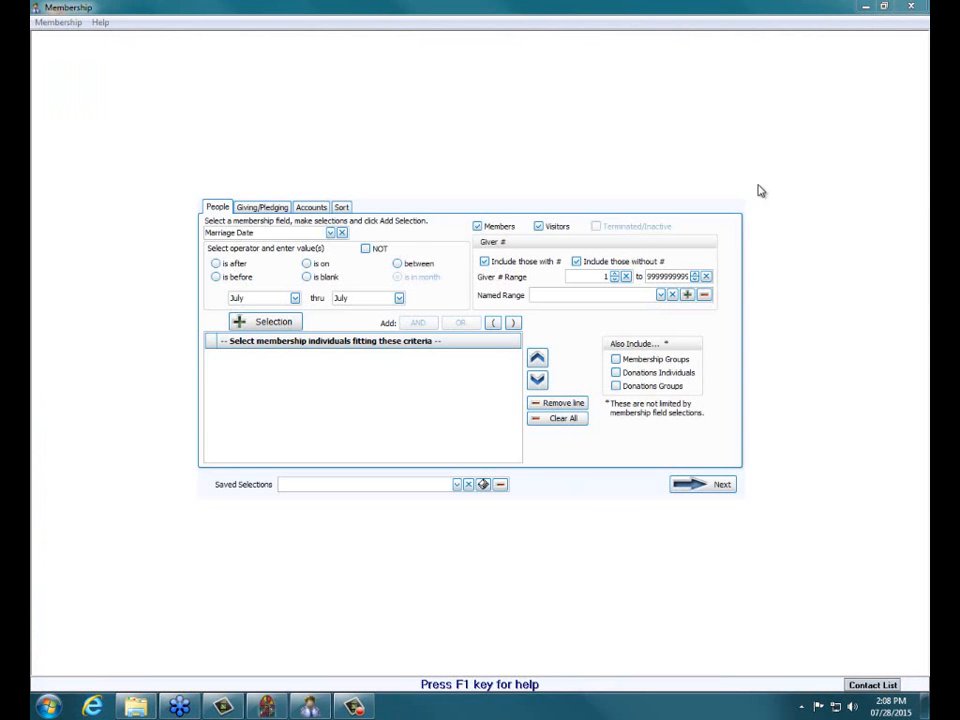
Restart the Anniversary report and set its Marriage Date month range to August thru August.
key(Escape)
click(542, 302)
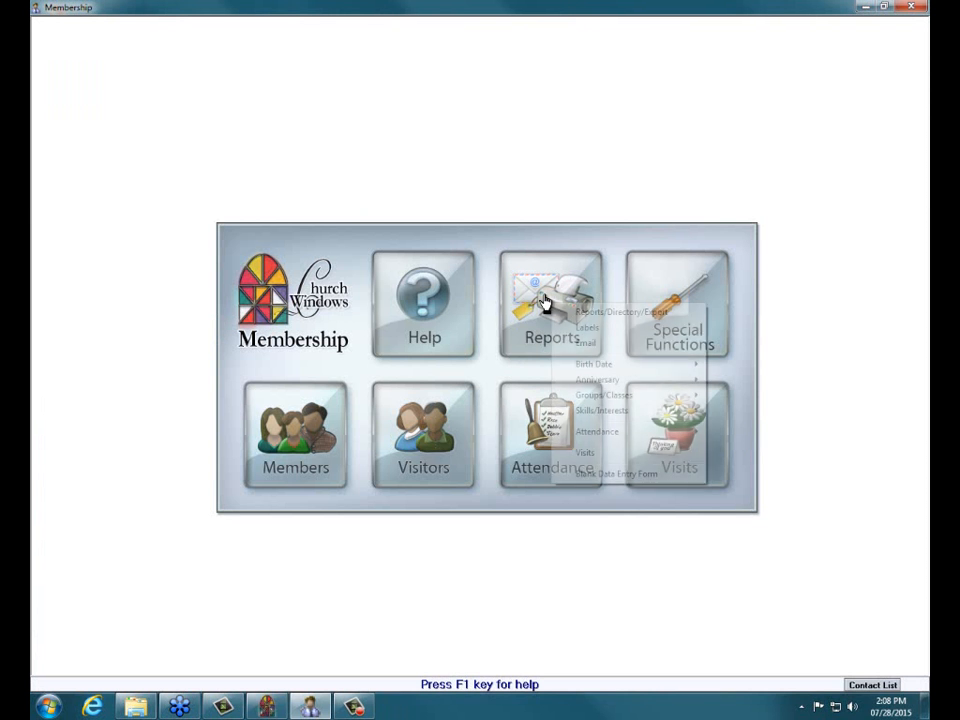
mouse_move(598, 381)
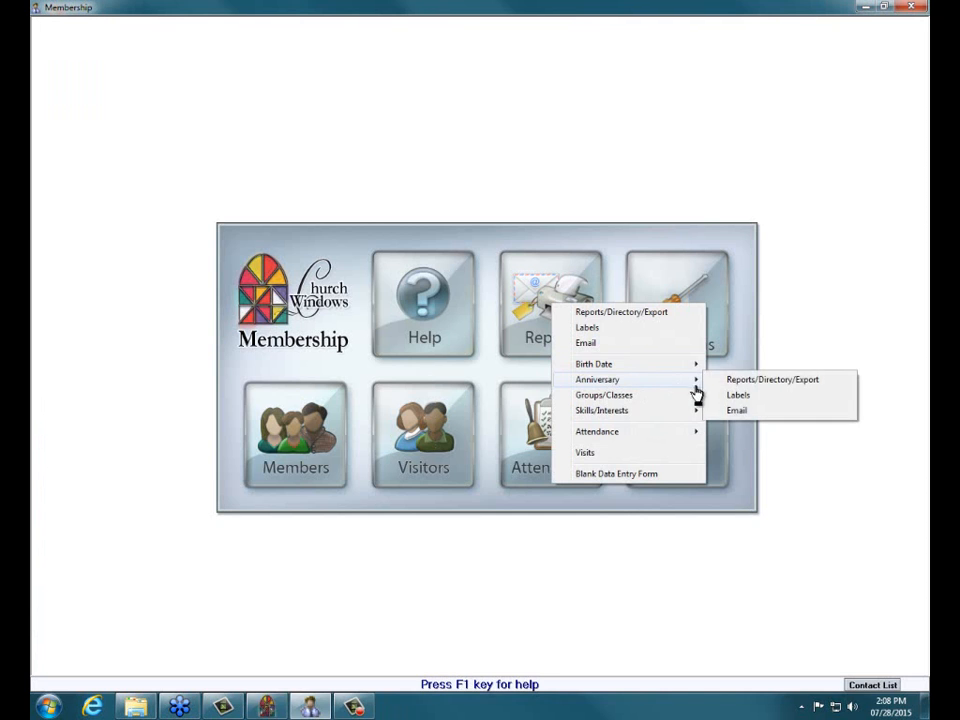
click(762, 381)
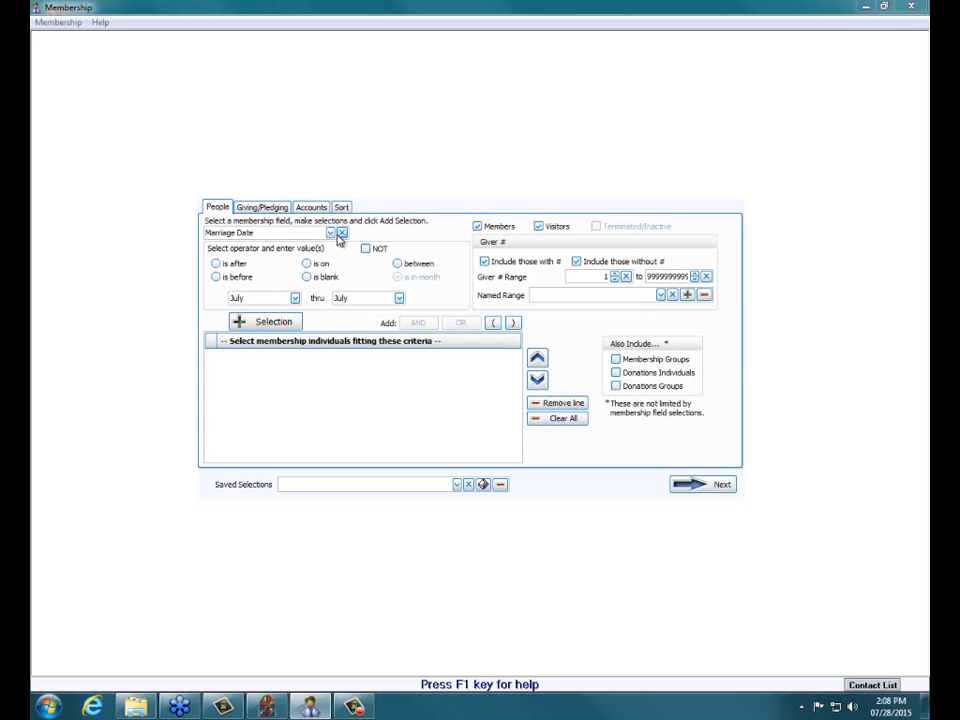
click(294, 298)
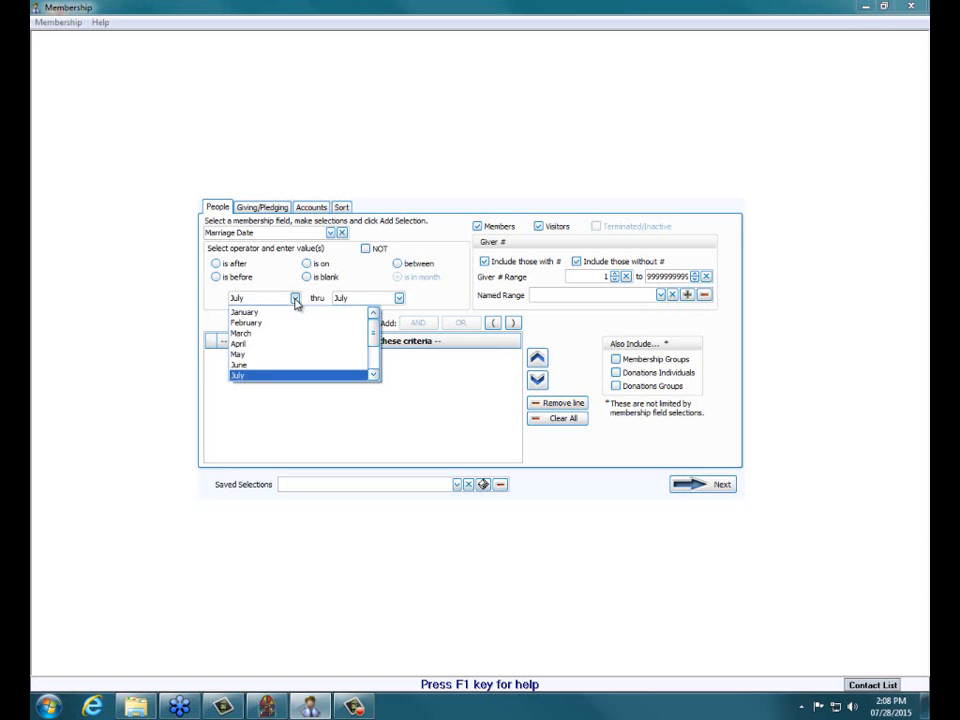
click(372, 377)
click(372, 377)
click(337, 372)
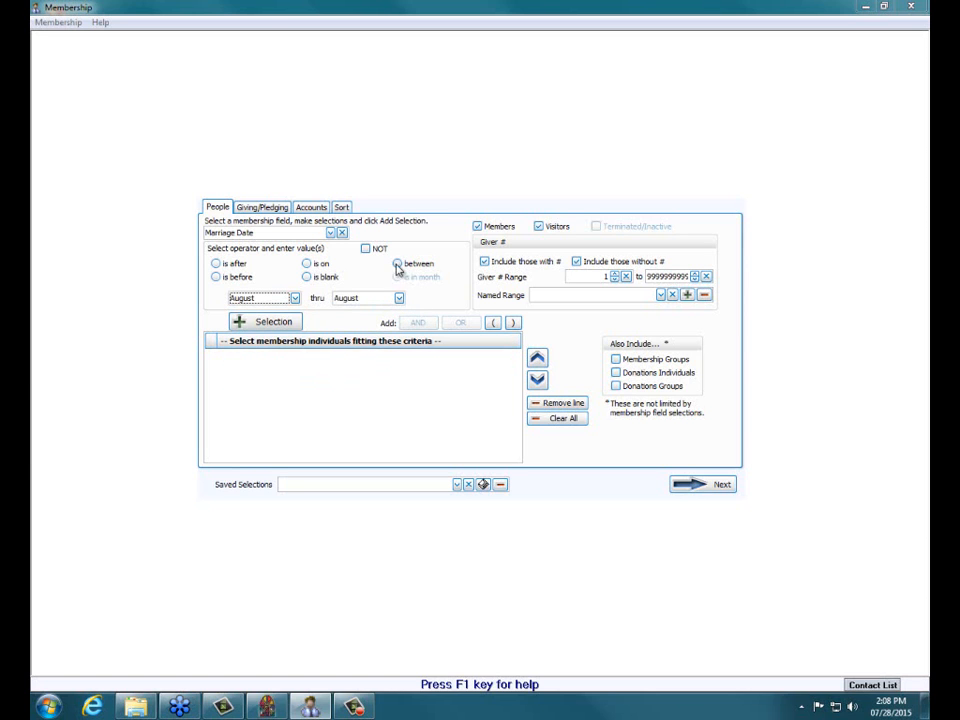
click(399, 298)
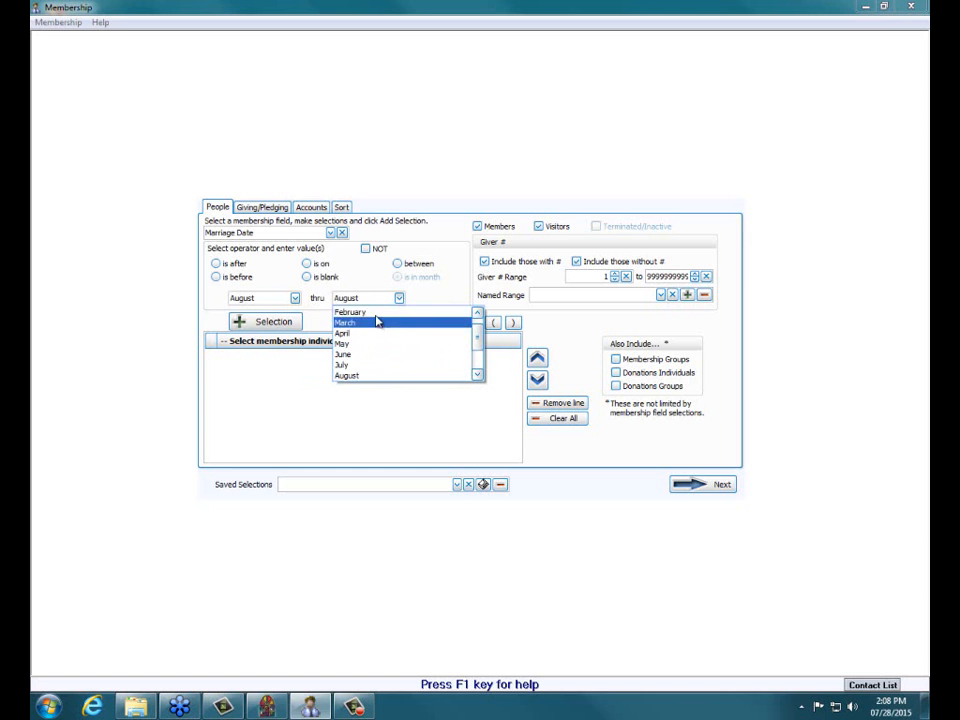
click(437, 376)
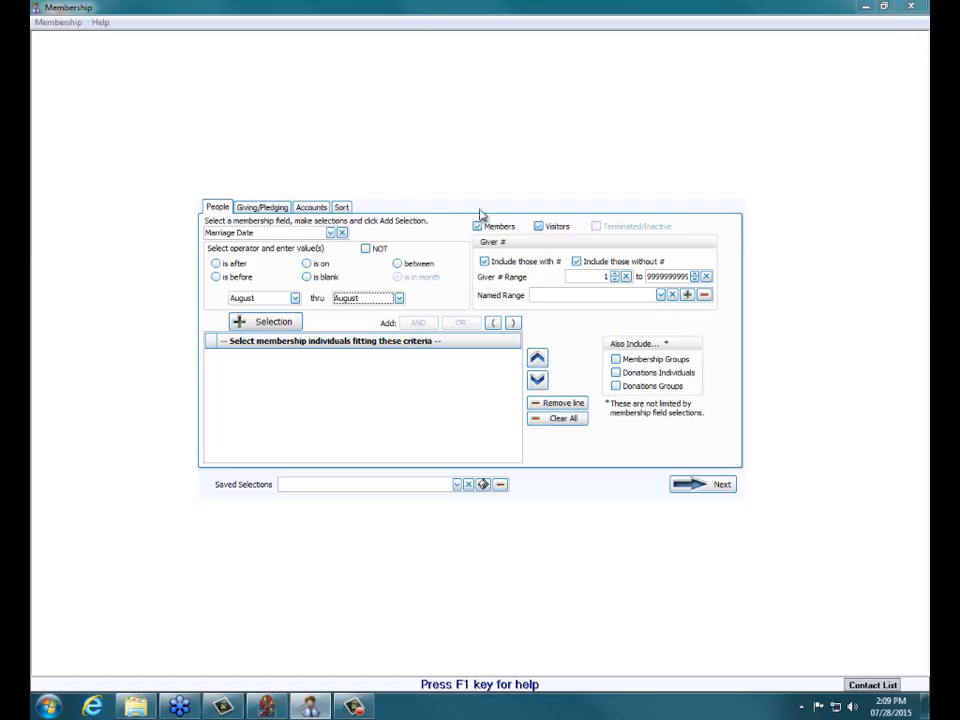
Check the anniversary report's sort order and continue, adding the August Marriage Date selection to the query.
click(342, 207)
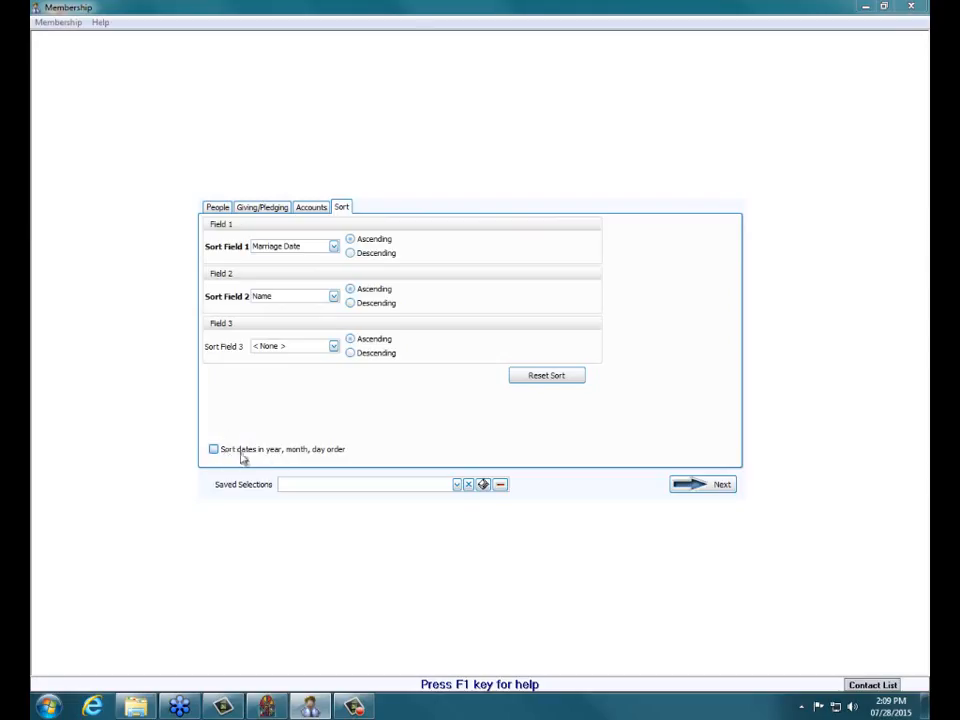
click(716, 489)
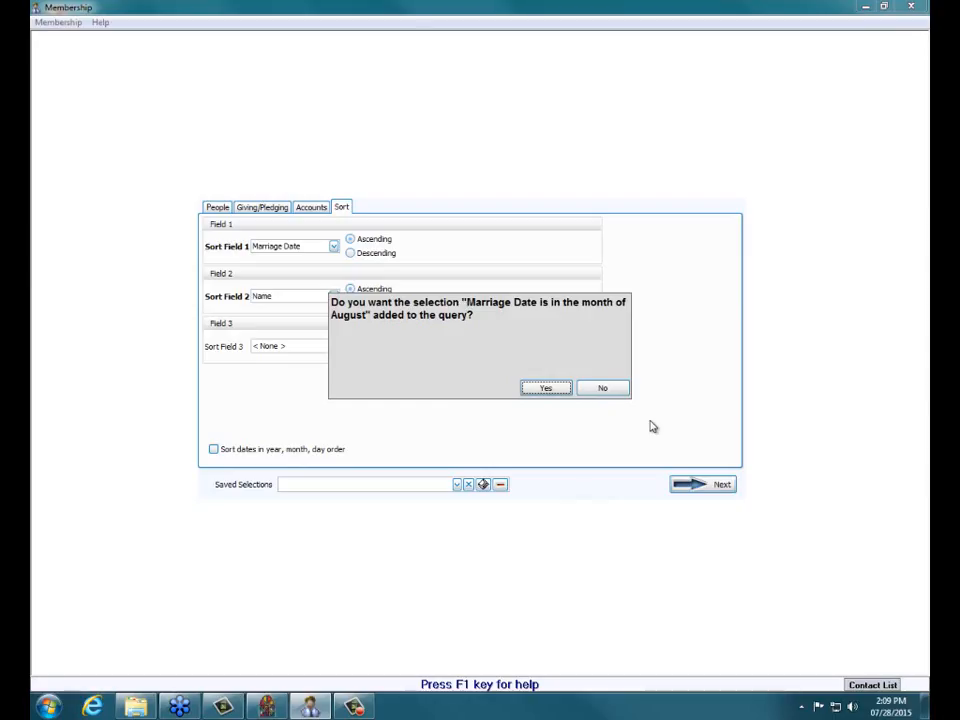
click(547, 389)
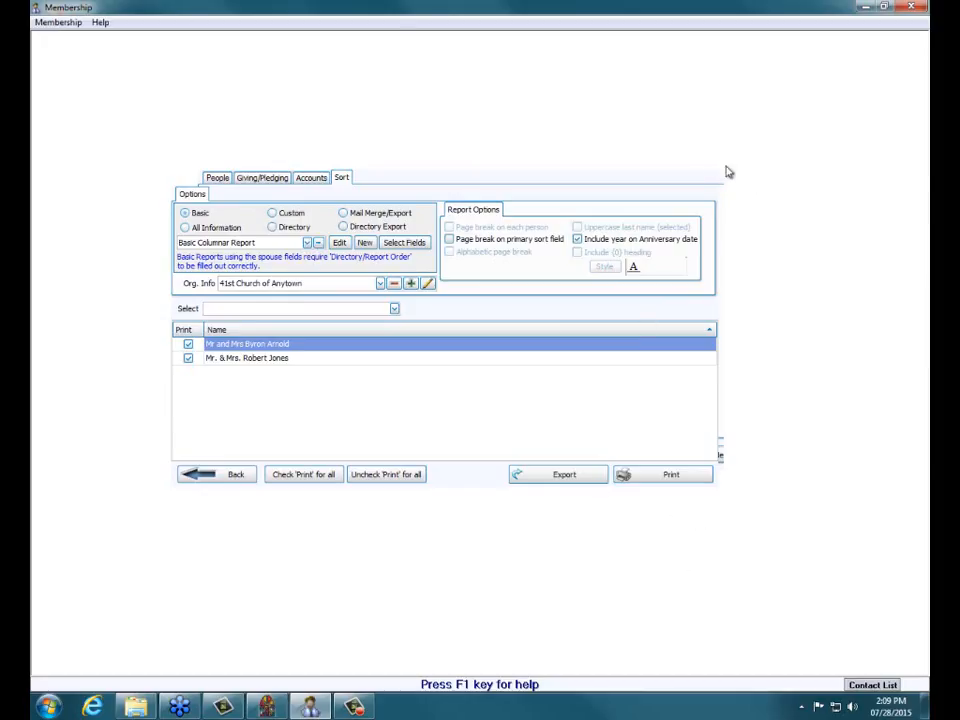
Return to the anniversary report's selection criteria and remove the August Marriage Date line.
click(219, 478)
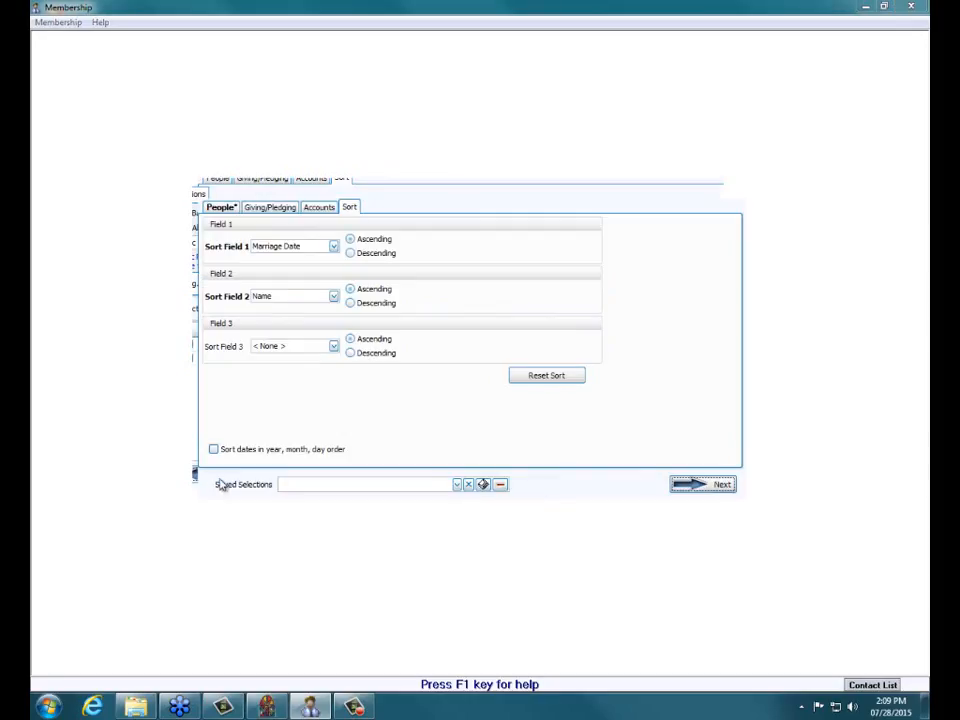
click(222, 207)
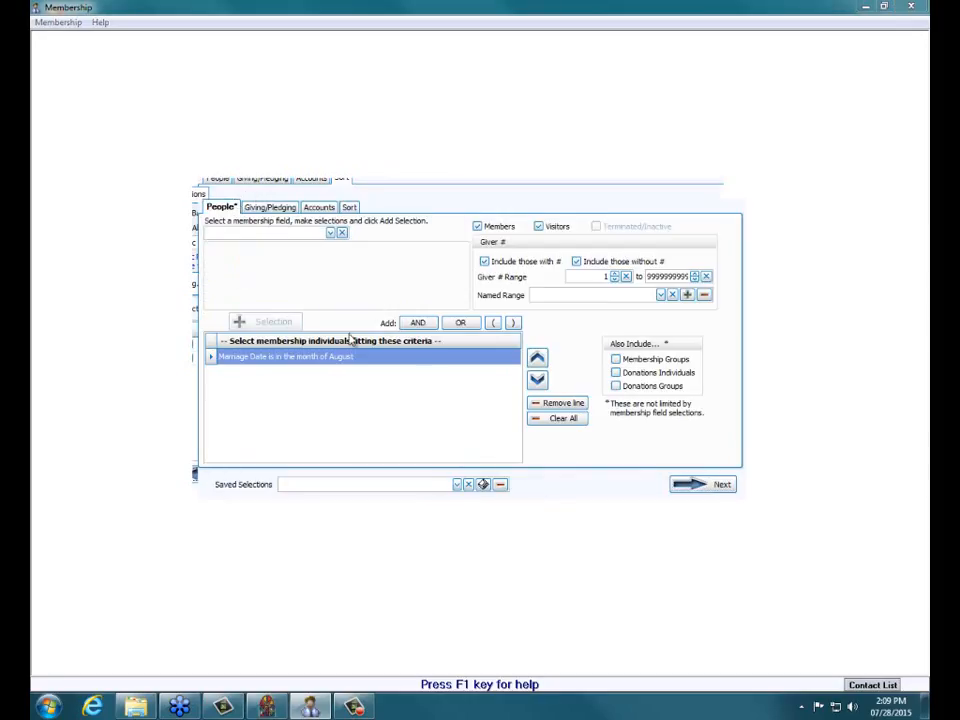
click(560, 403)
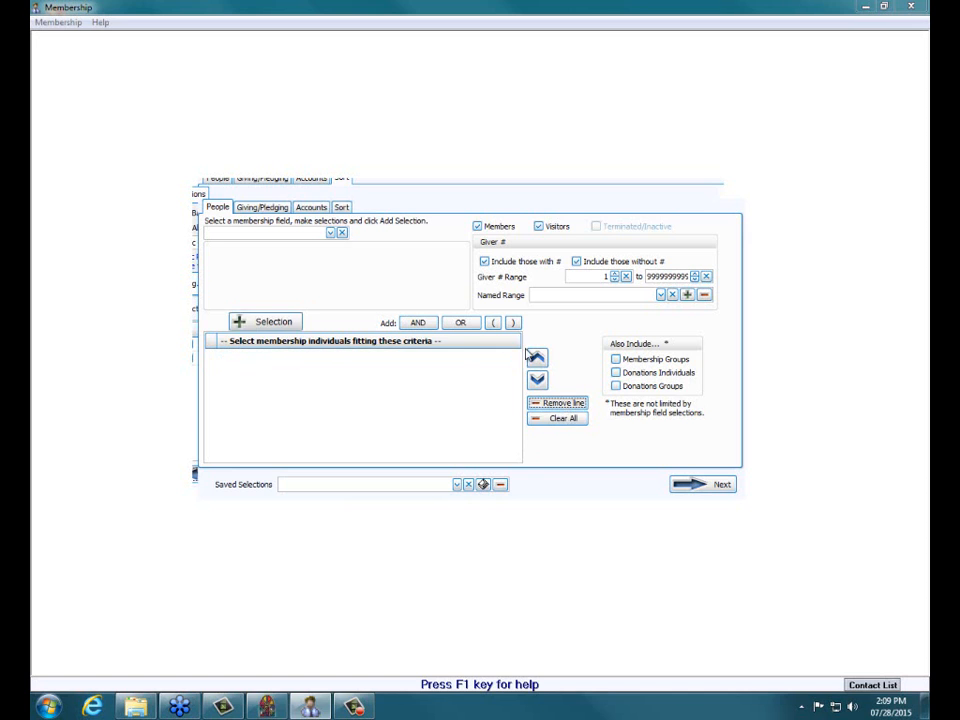
Add a selection criterion for Marriage Date in the months of July thru December.
click(332, 233)
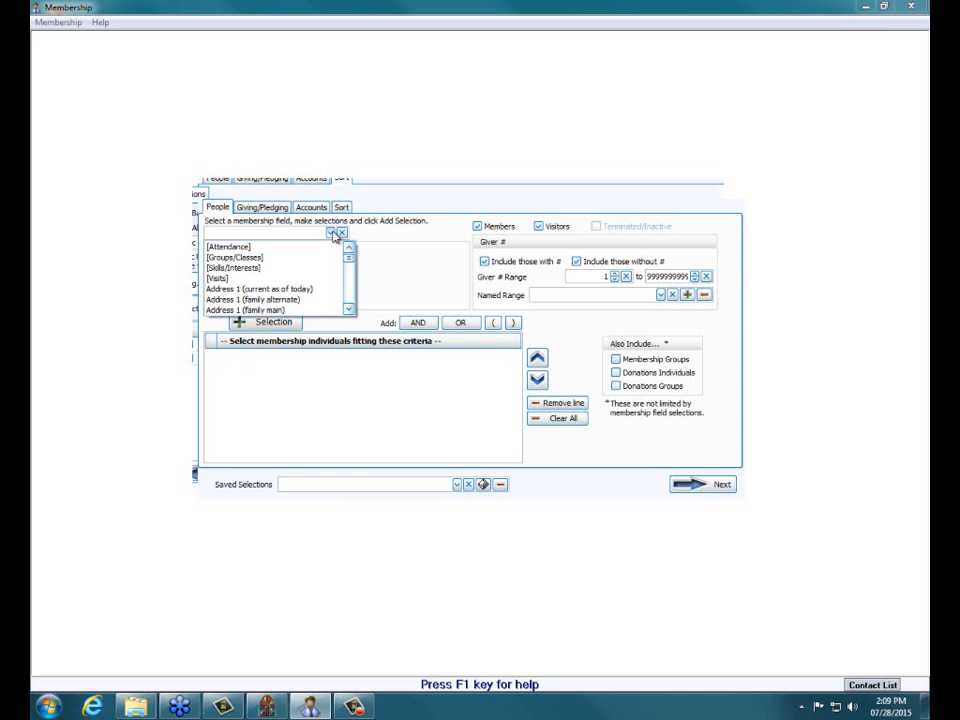
text(mar)
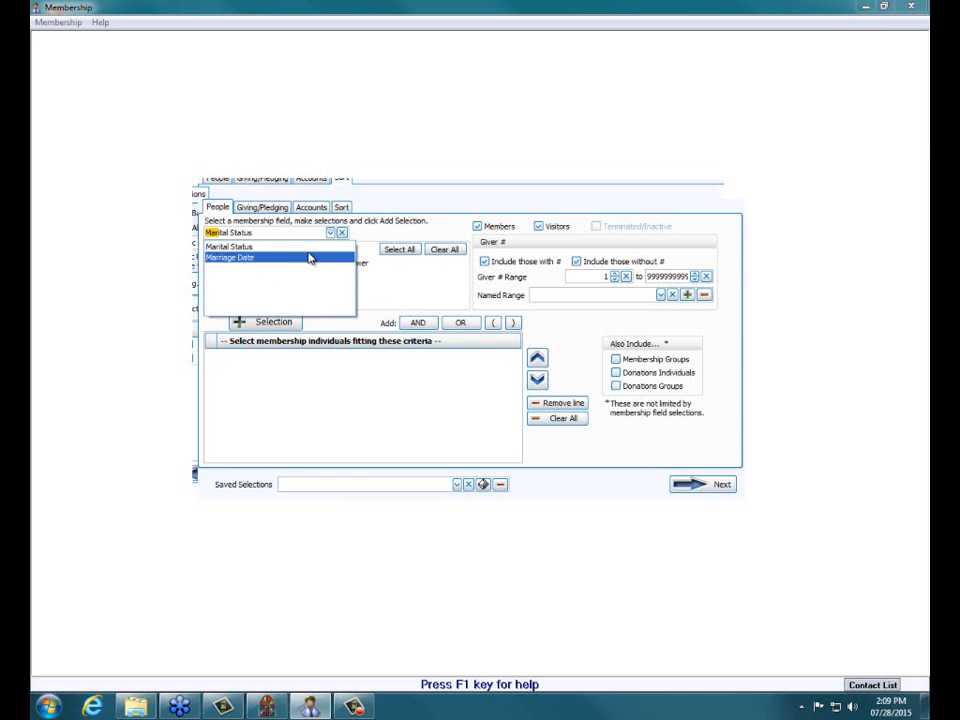
click(309, 258)
click(399, 298)
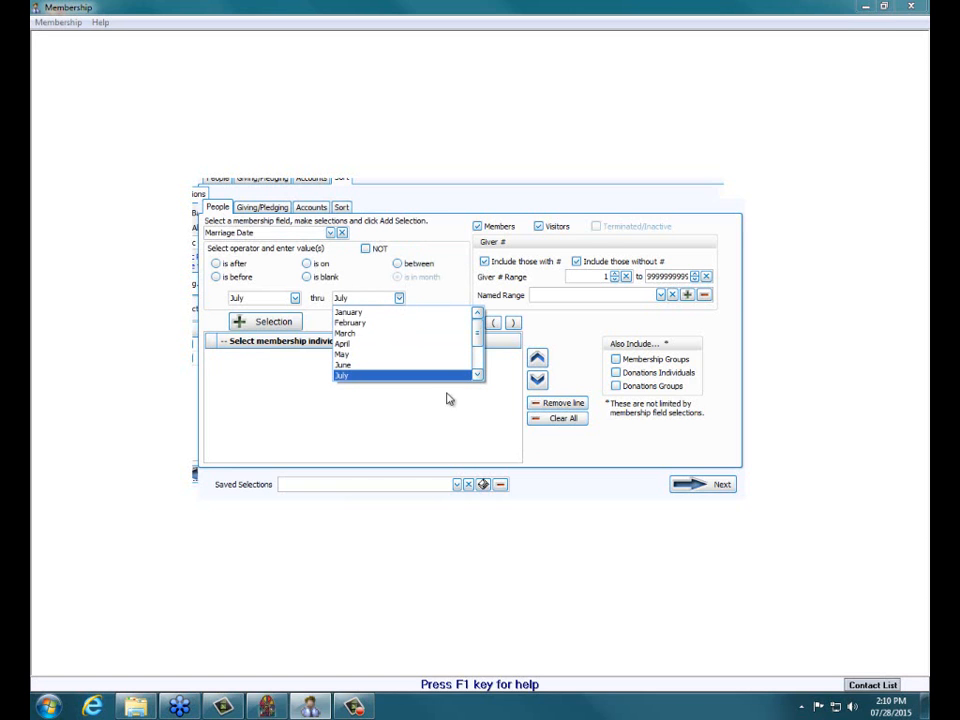
scroll(400, 364, down, 2)
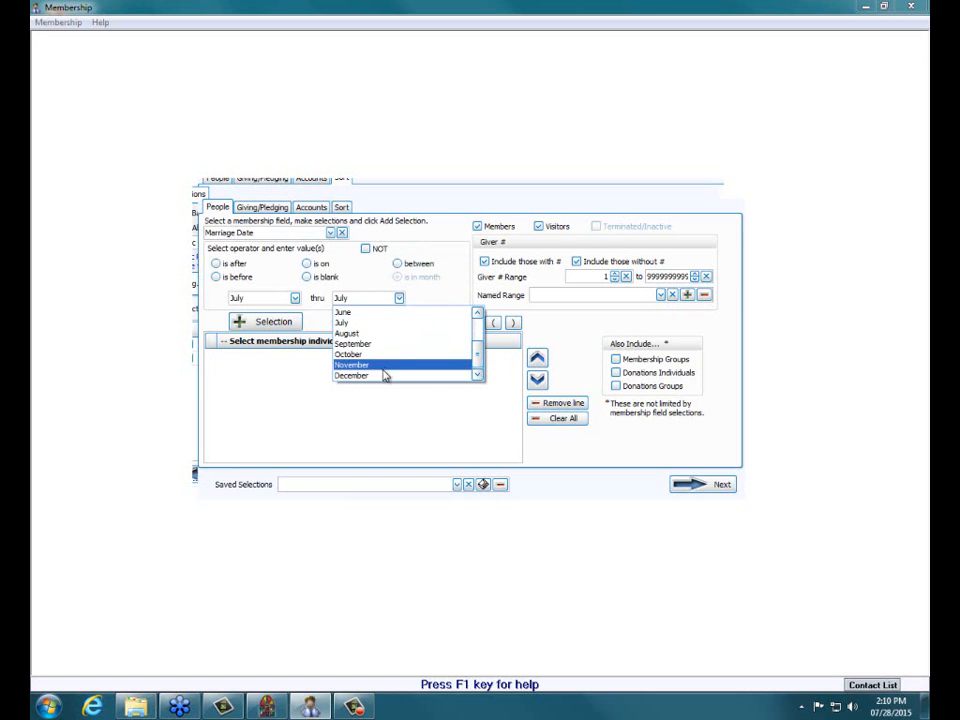
click(385, 376)
click(272, 323)
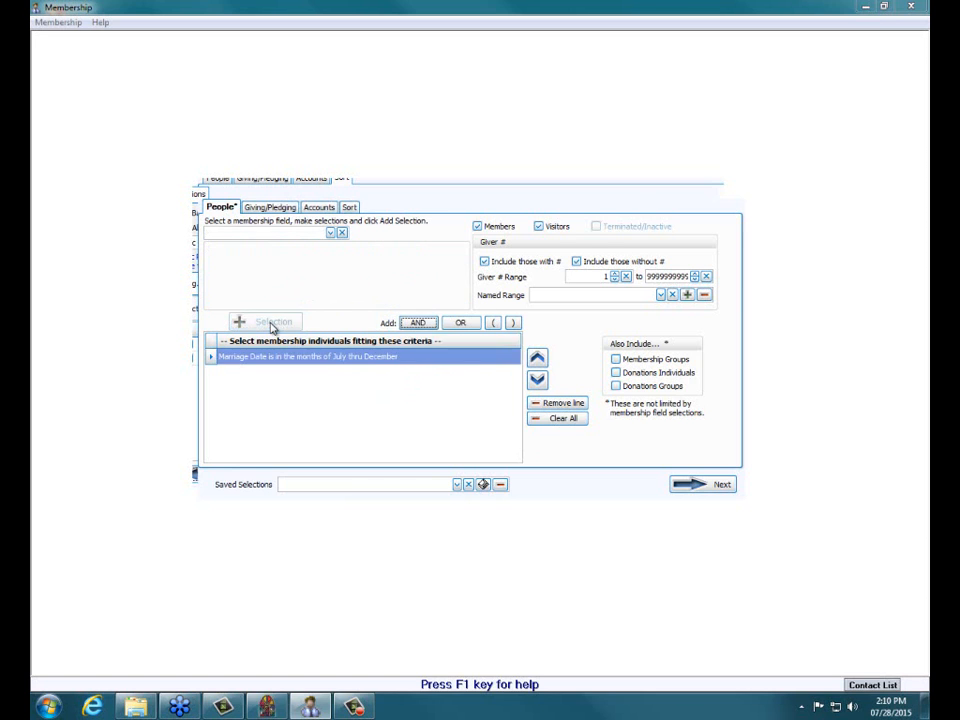
Continue to the anniversary report's options, preview the Basic Columnar Report and close the preview.
click(700, 485)
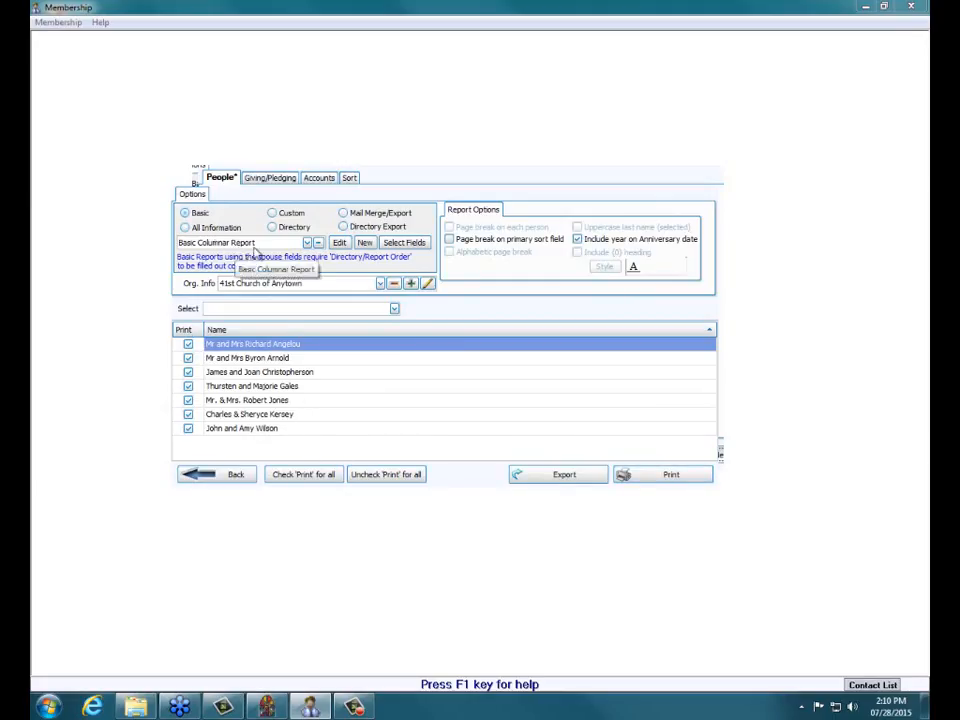
click(671, 478)
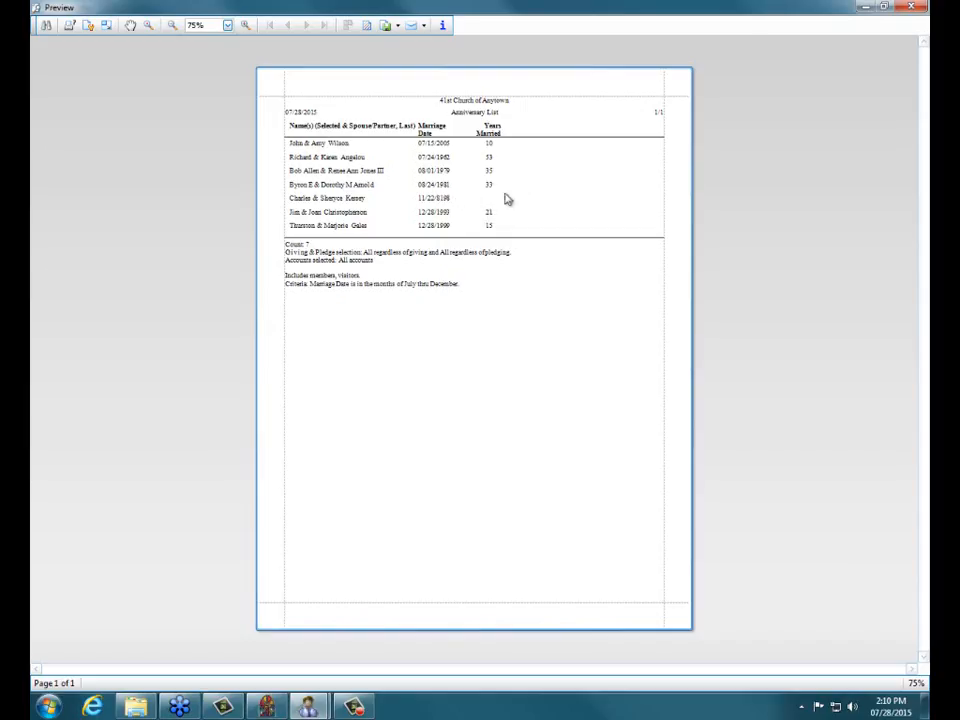
click(911, 7)
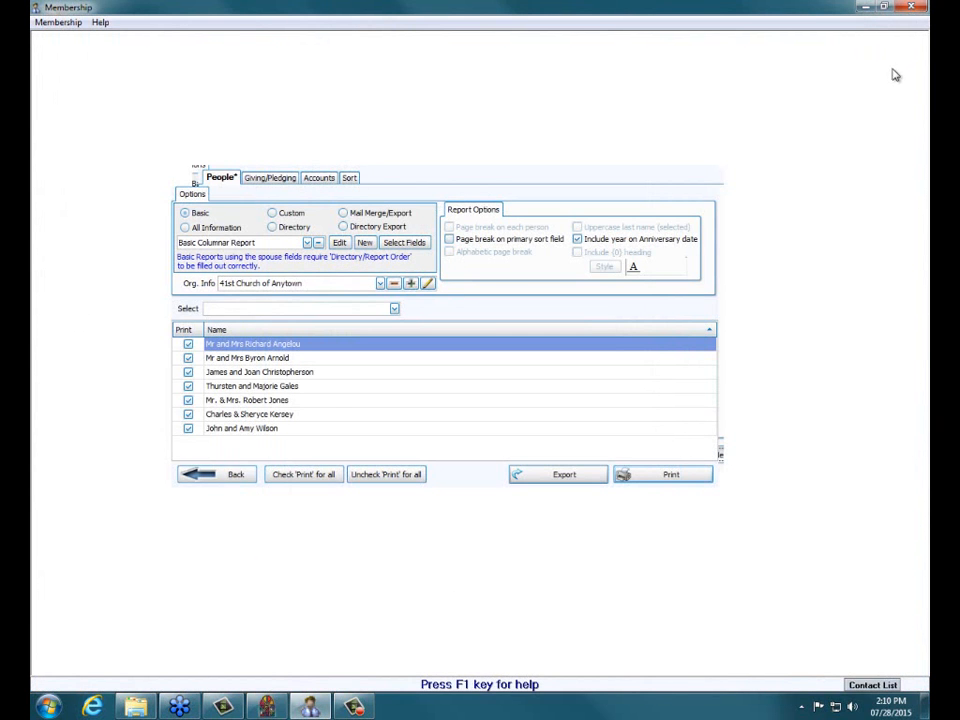
Create a new portrait Letter-size basic report named name-phone-marriage date.
click(364, 246)
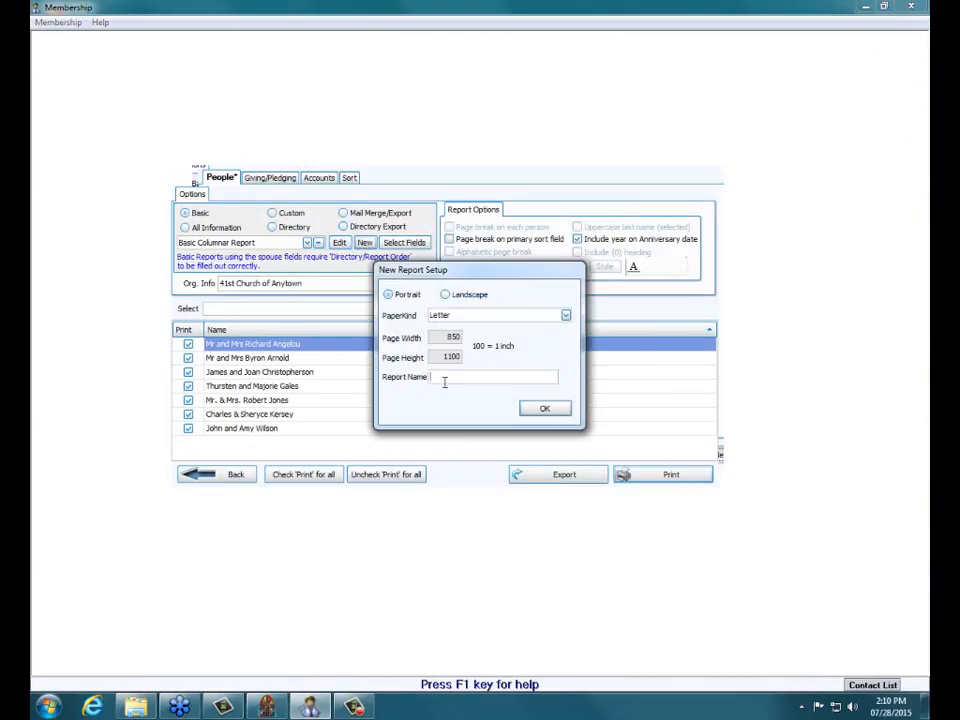
text(name/phone/marriage date)
click(541, 410)
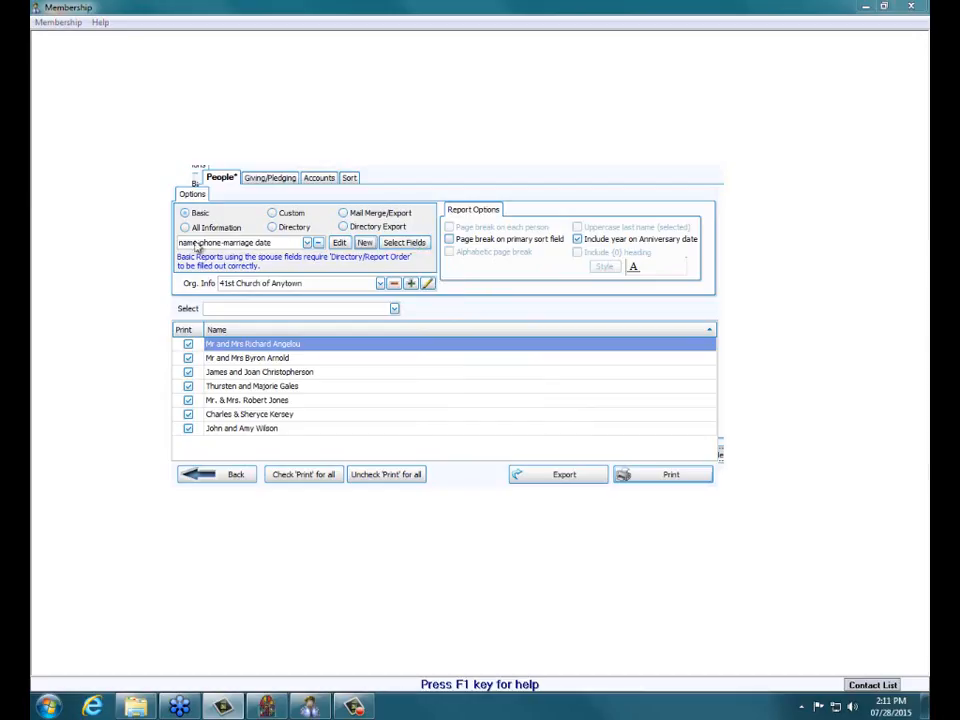
Open the new report's field selection and remove Years Married from the visible columns.
click(403, 244)
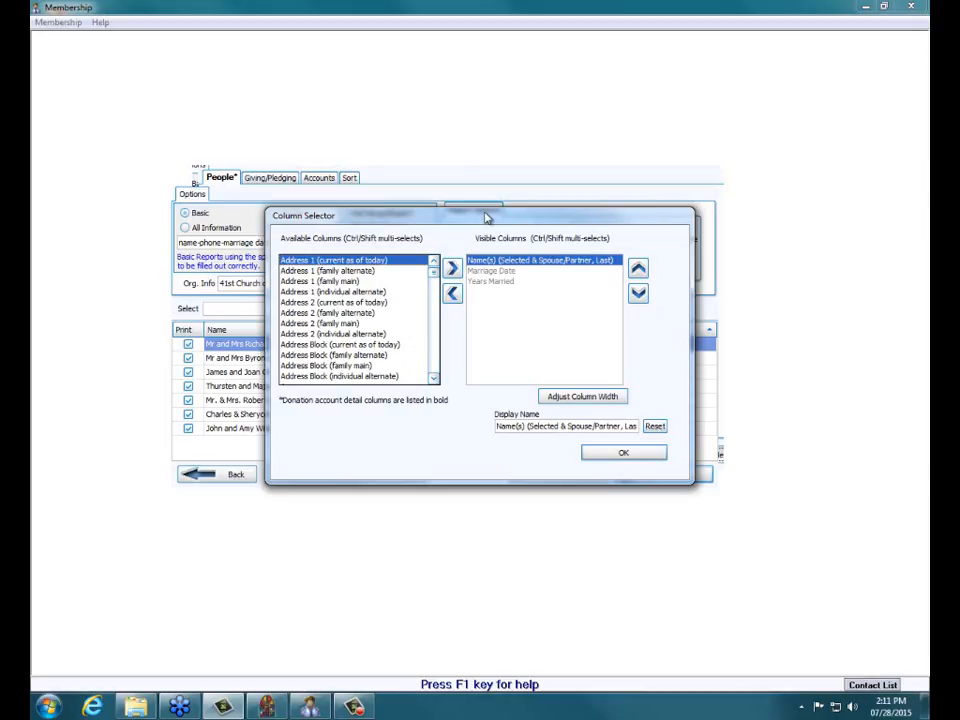
click(504, 283)
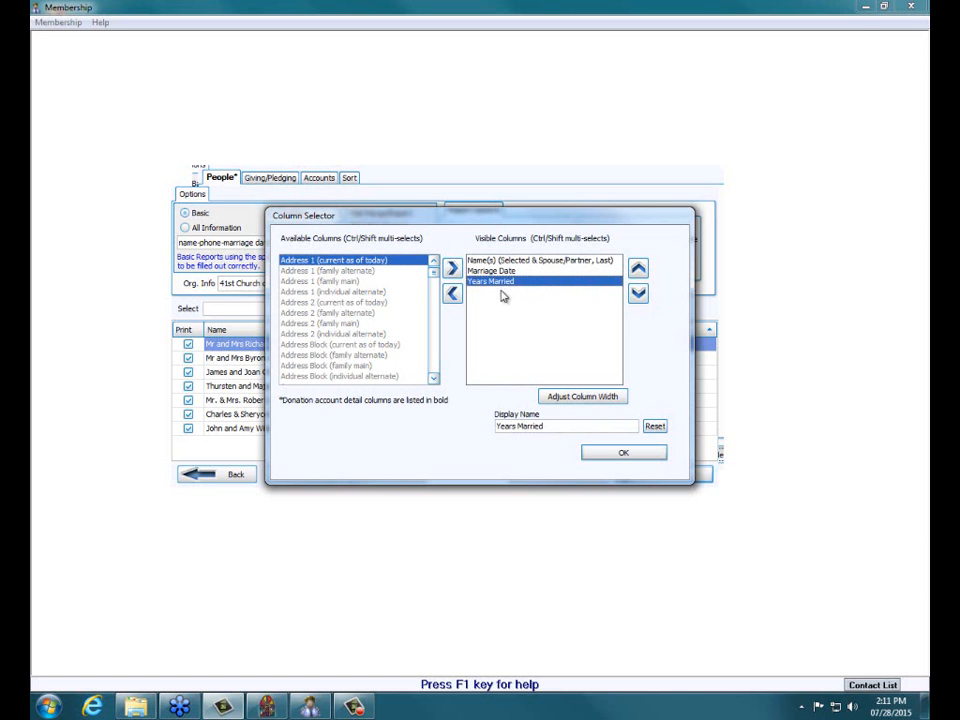
click(452, 292)
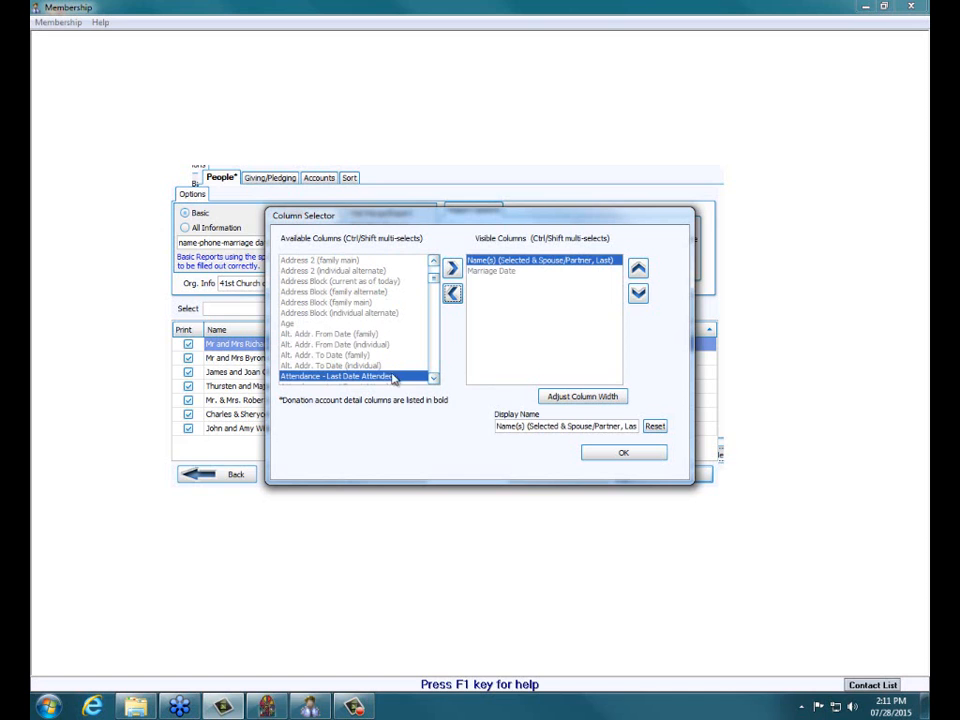
Add Home Phone (current as of today) to the visible columns and move Marriage Date above it.
scroll(435, 372, down, 10)
scroll(435, 372, down, 4)
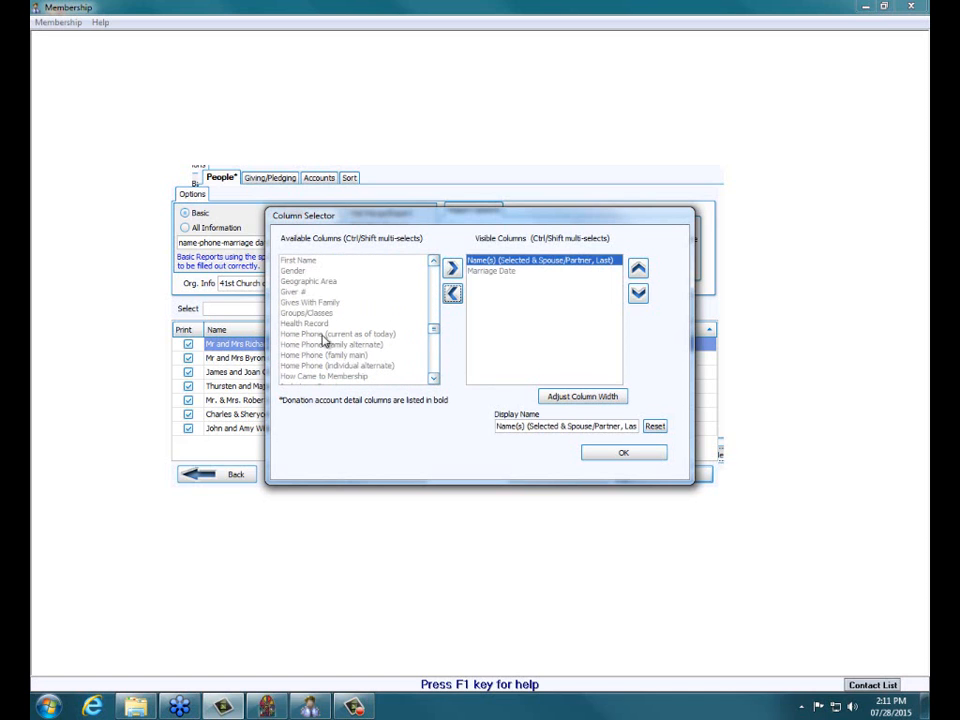
click(323, 335)
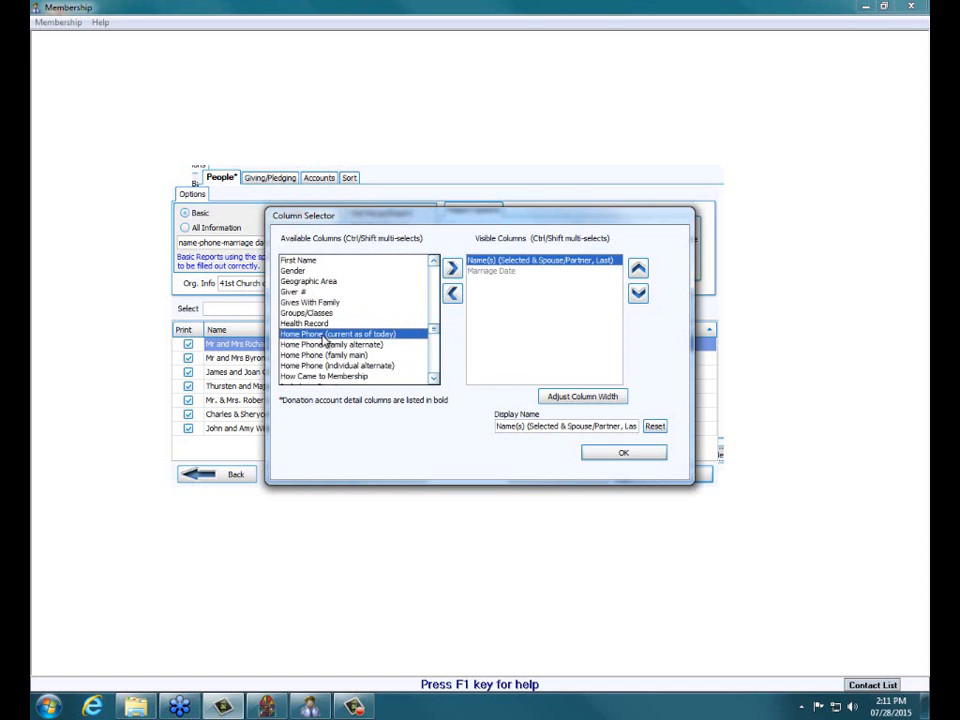
click(452, 268)
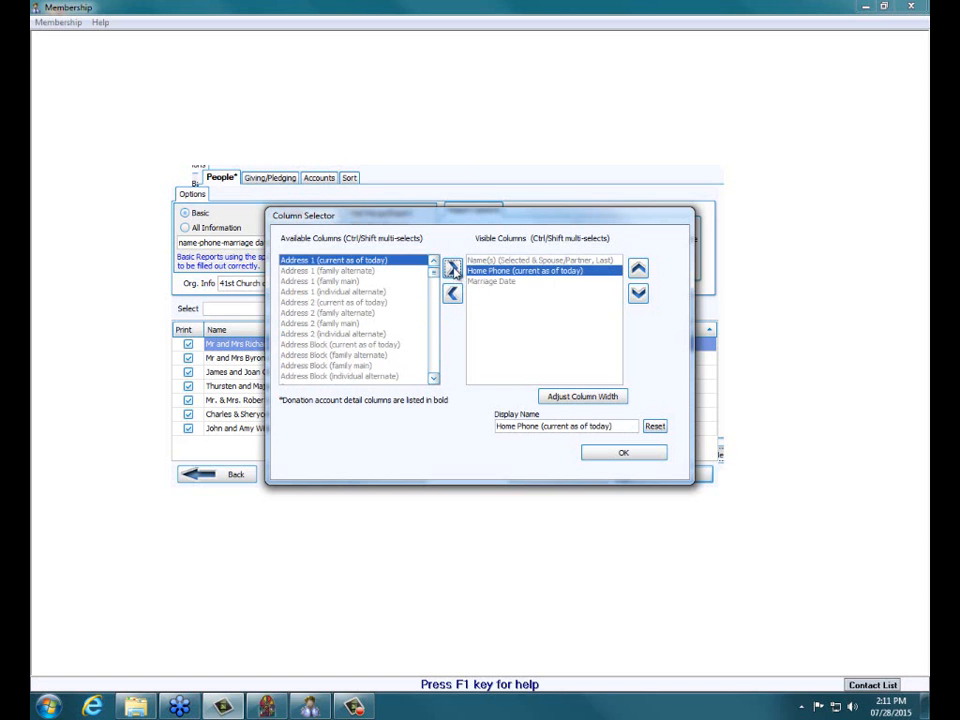
click(493, 283)
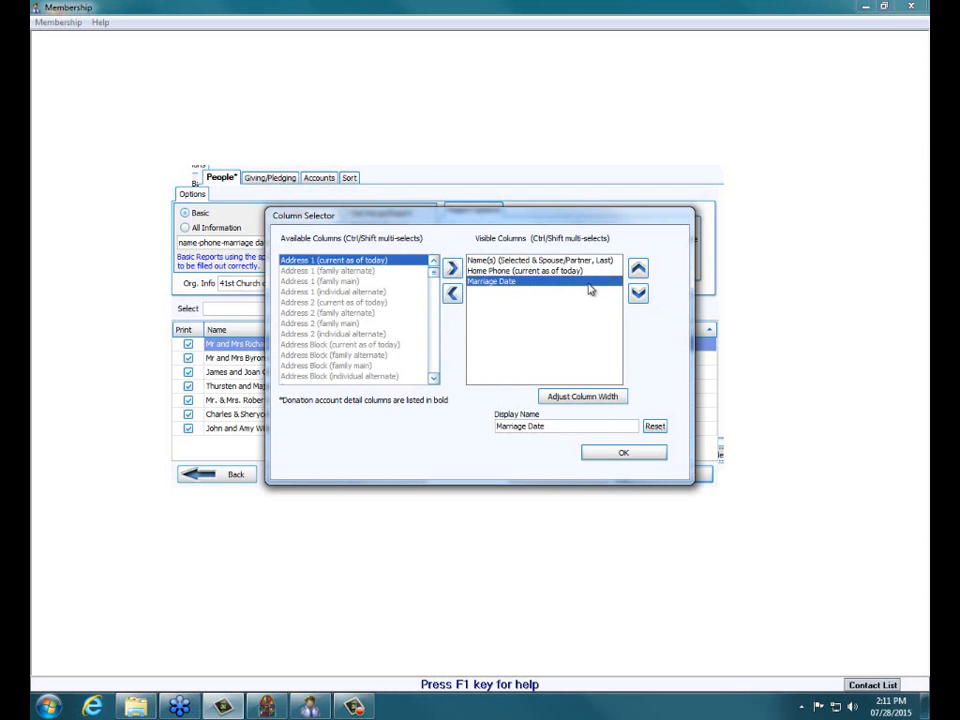
click(639, 271)
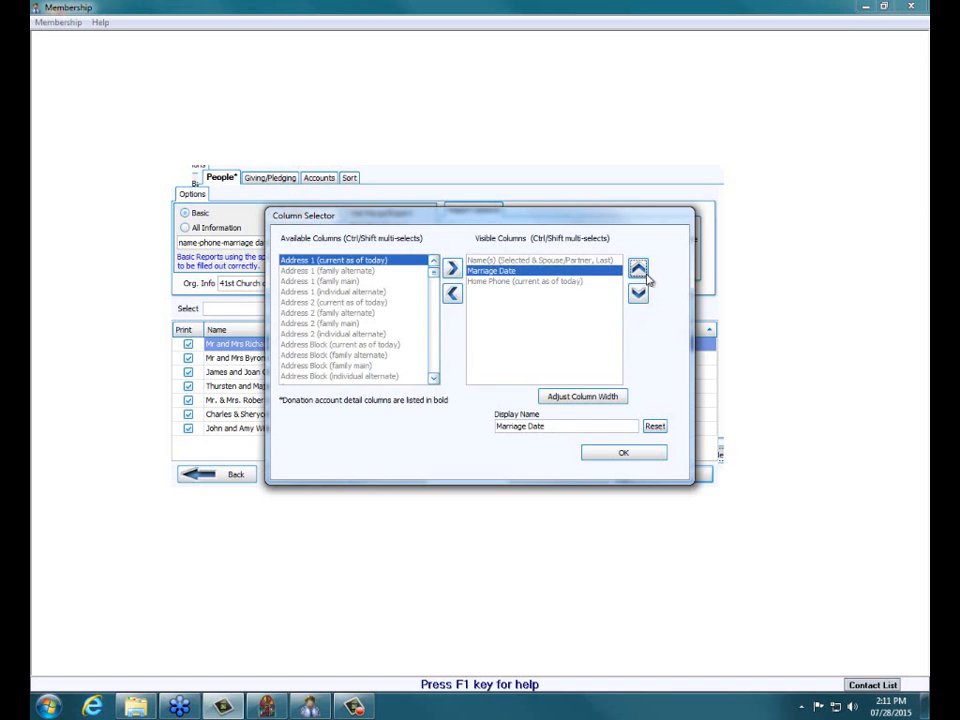
Shorten the display names of the name and home phone columns to Name(s) and Home Phone, and accept the column setup.
click(518, 262)
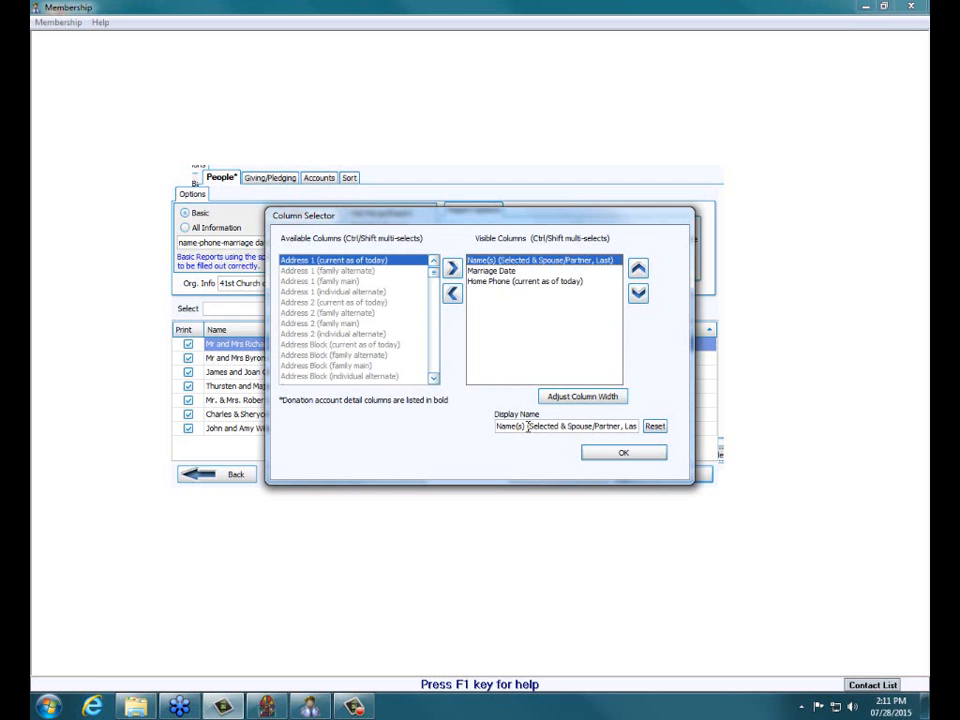
drag(528, 427, 652, 448)
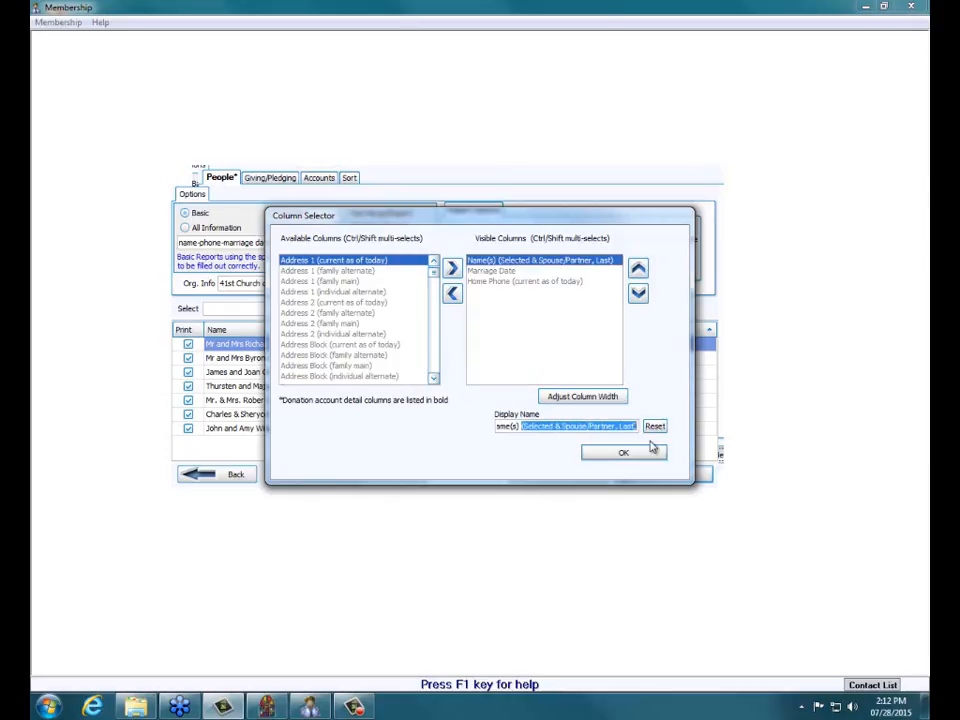
key(BackSpace)
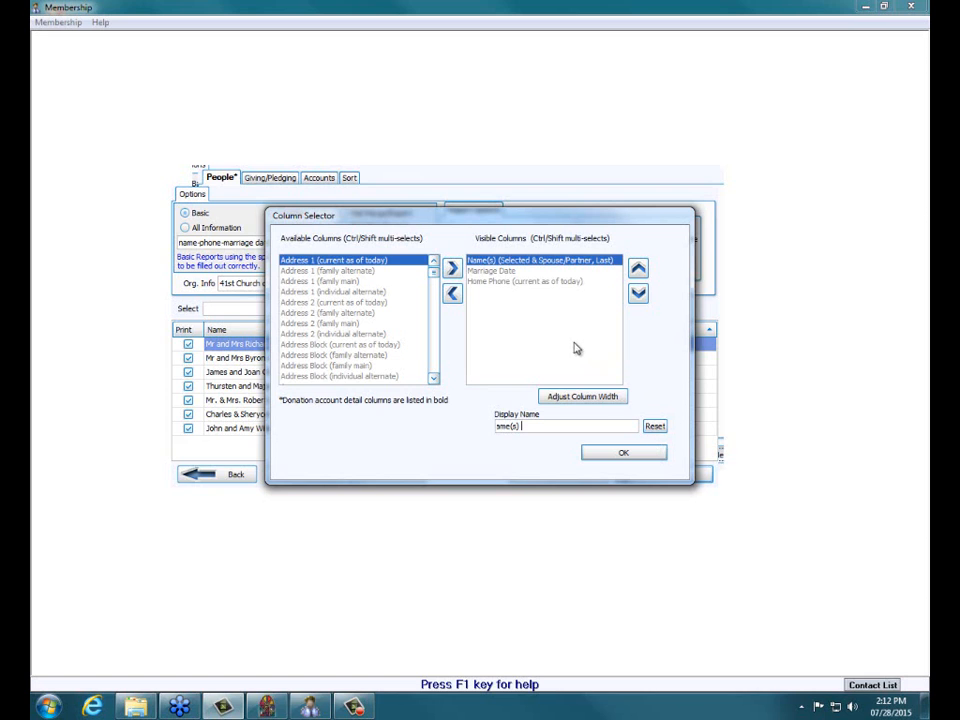
click(535, 281)
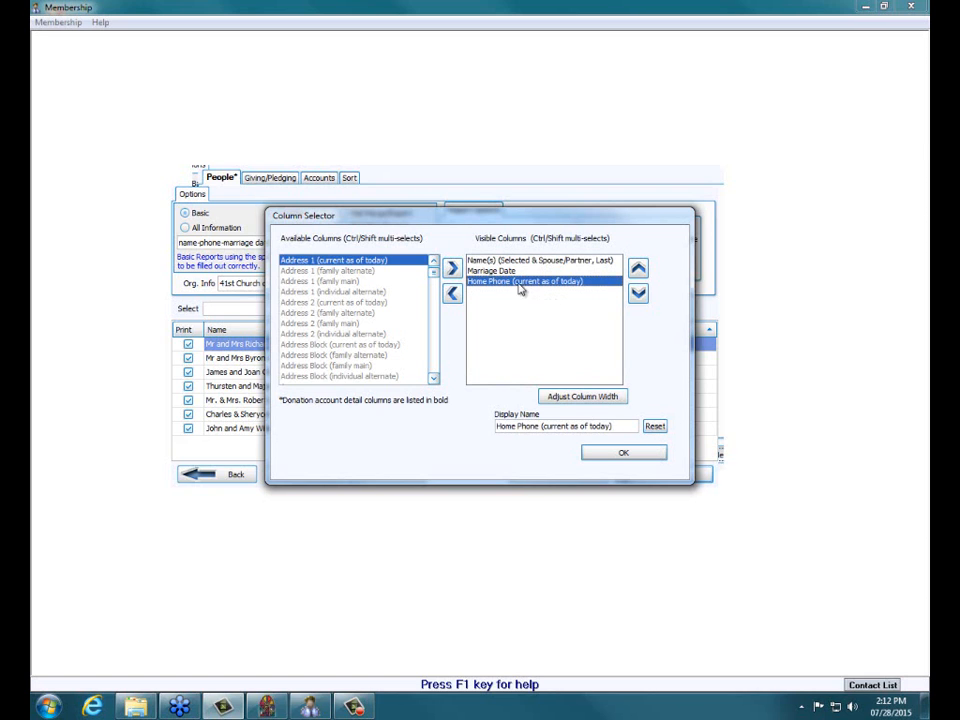
drag(609, 426, 541, 425)
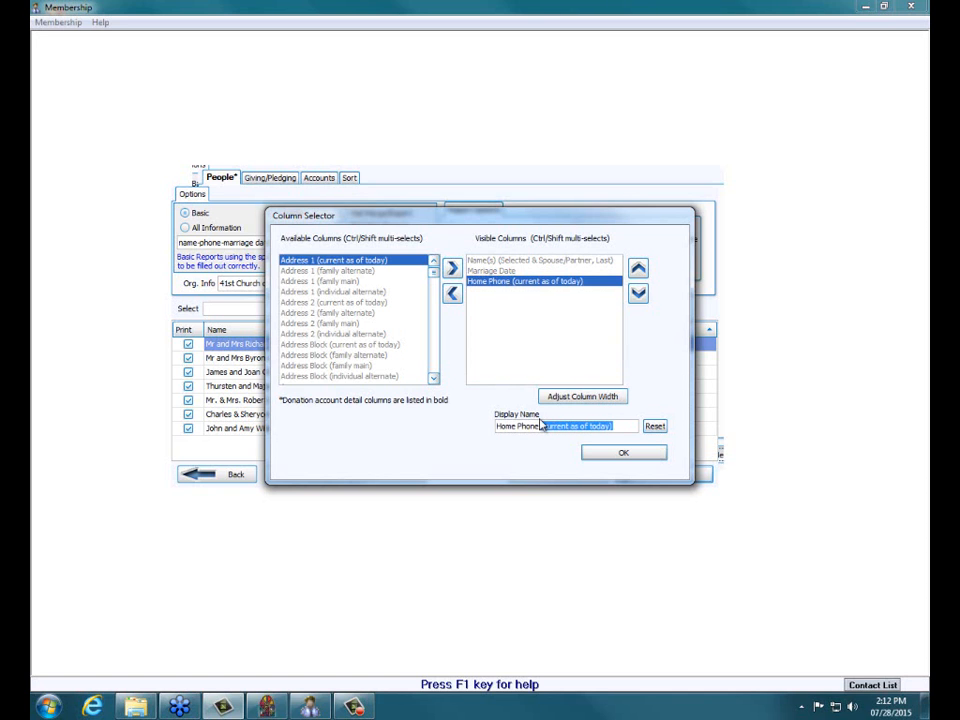
key(BackSpace)
click(615, 453)
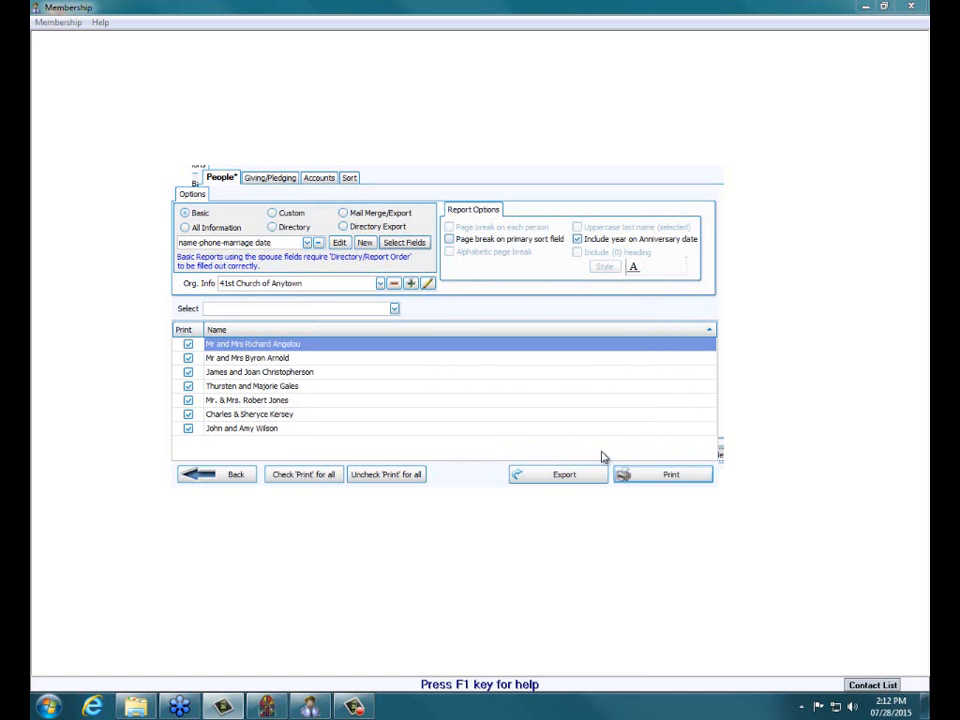
Preview the name-phone-marriage date report to check its columns, and close the preview.
click(688, 477)
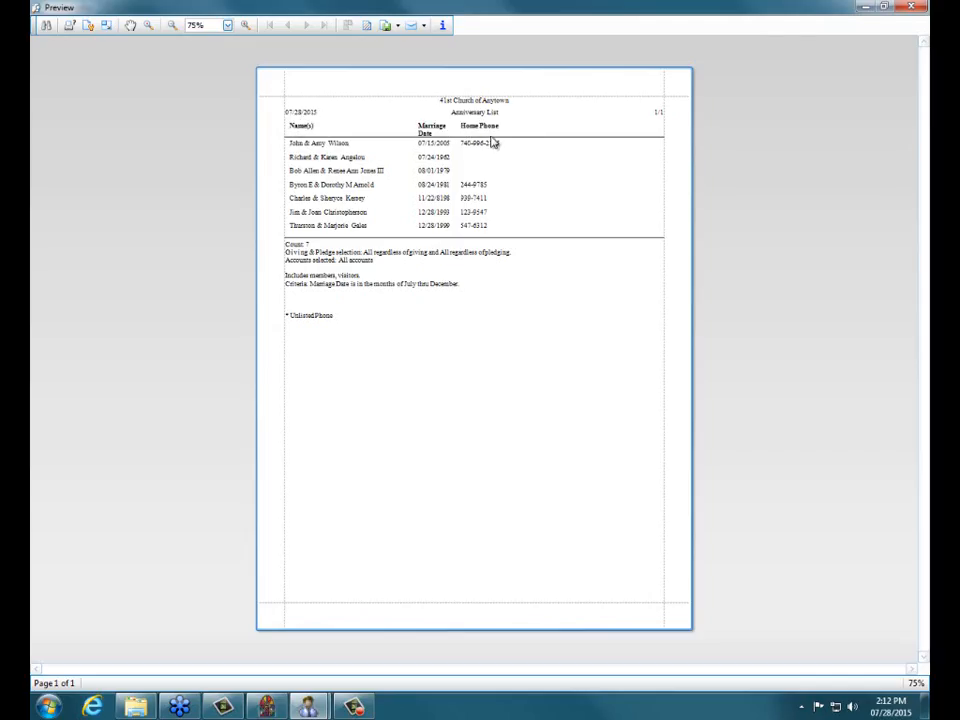
click(911, 7)
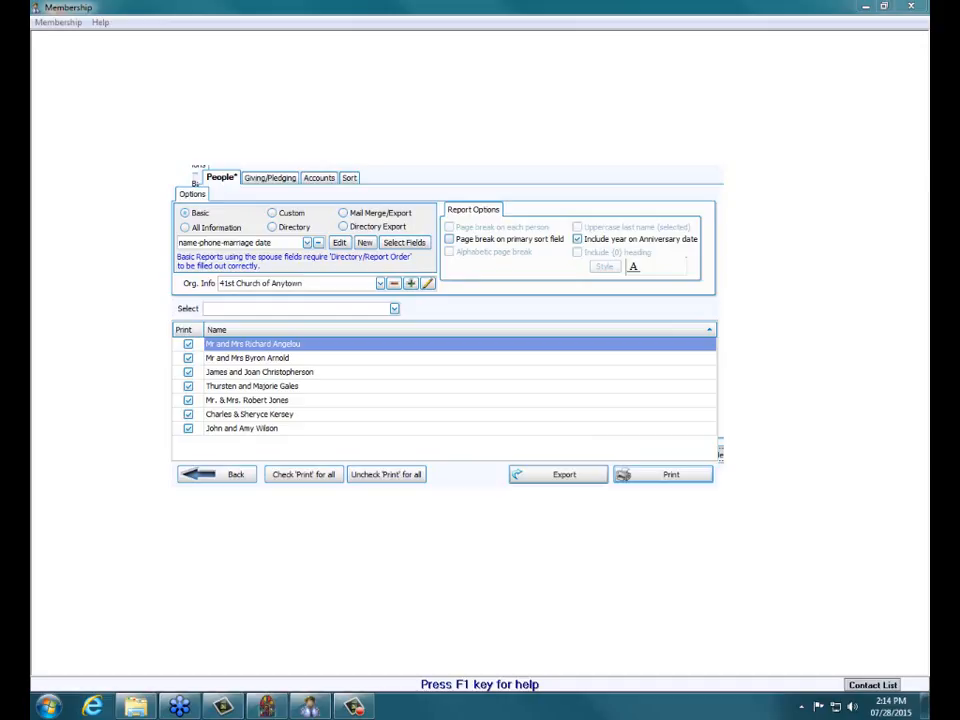
Switch the report type to Mail Merge/Export and create an export named anniversaryexport.
click(343, 213)
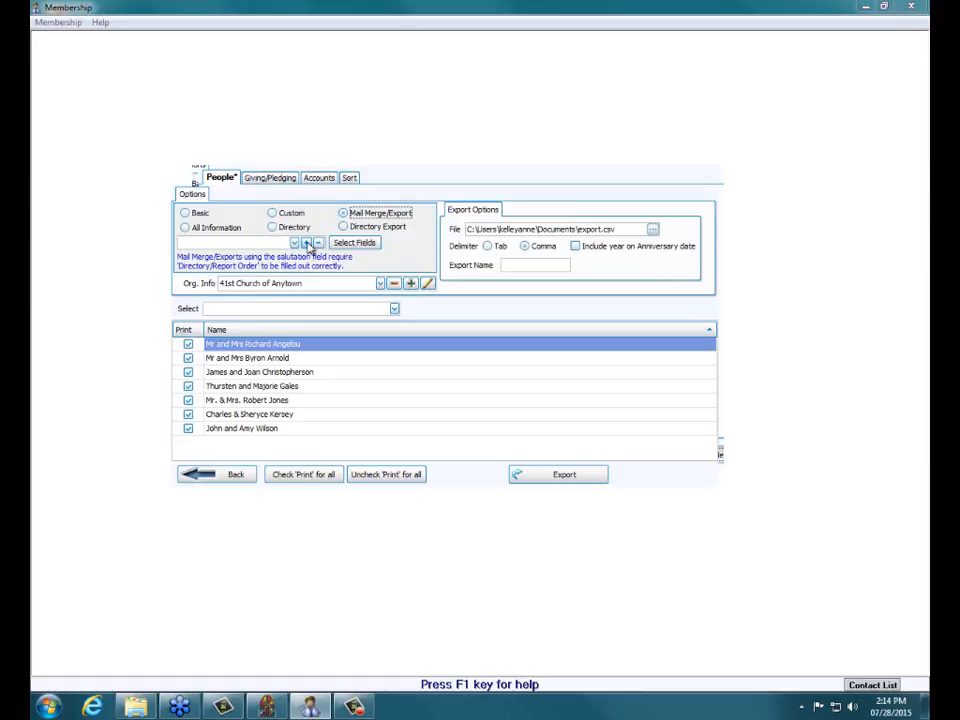
click(307, 245)
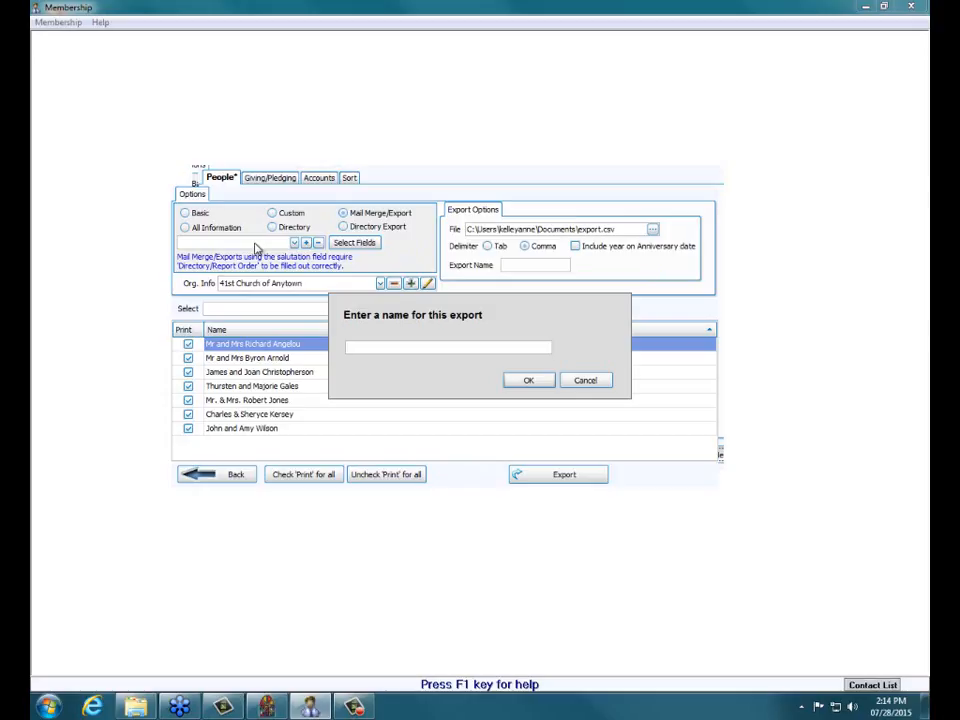
text(anniversary)
key(BackSpace)
text(ry export)
click(541, 380)
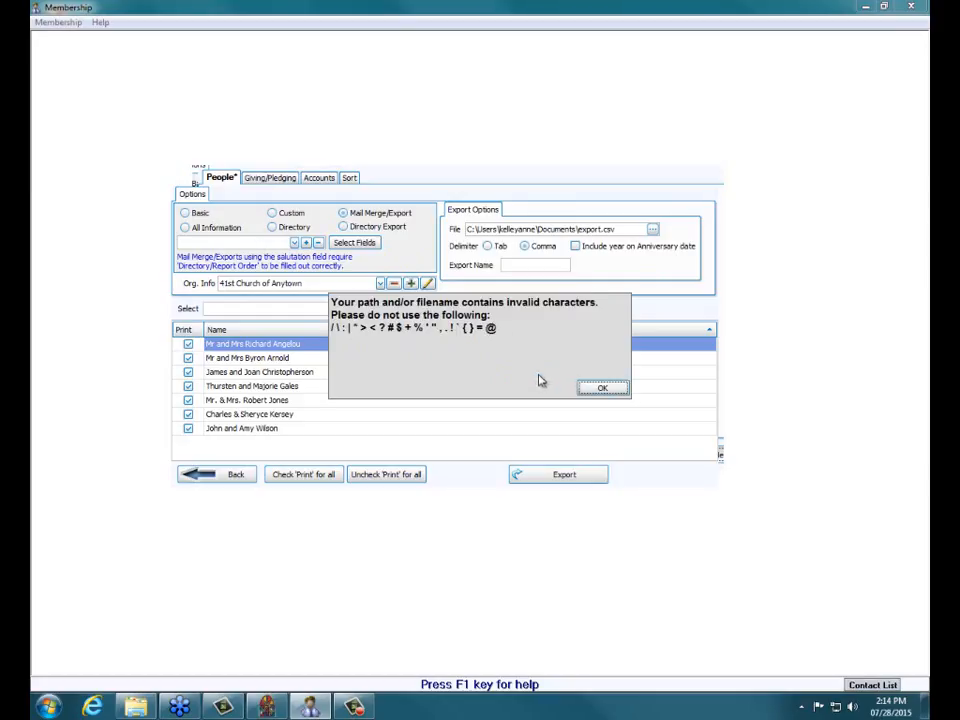
click(588, 389)
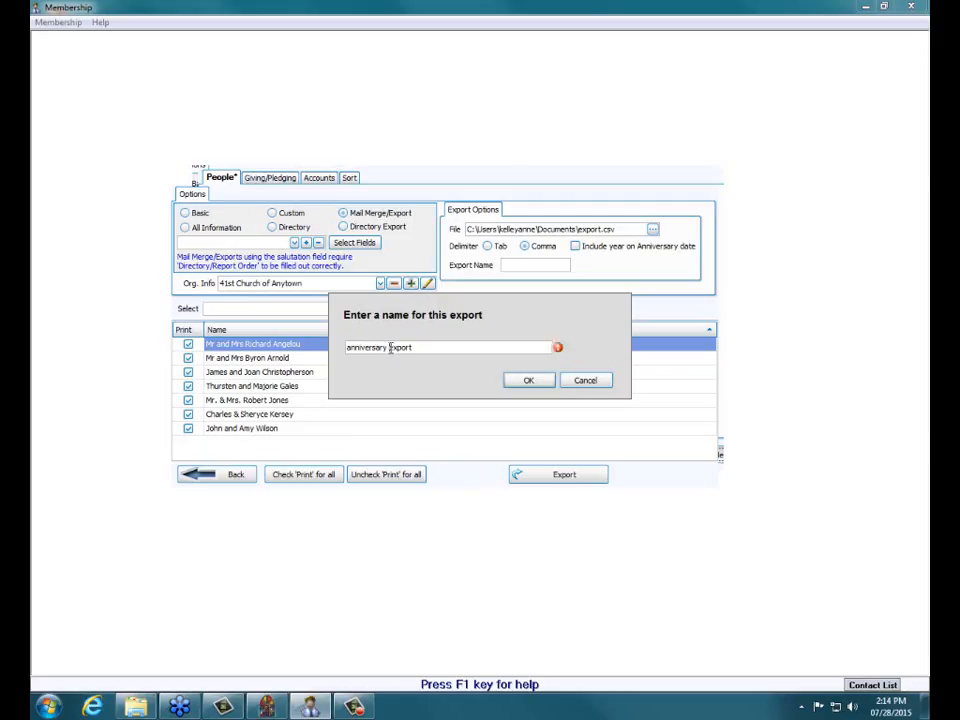
key(BackSpace)
click(533, 381)
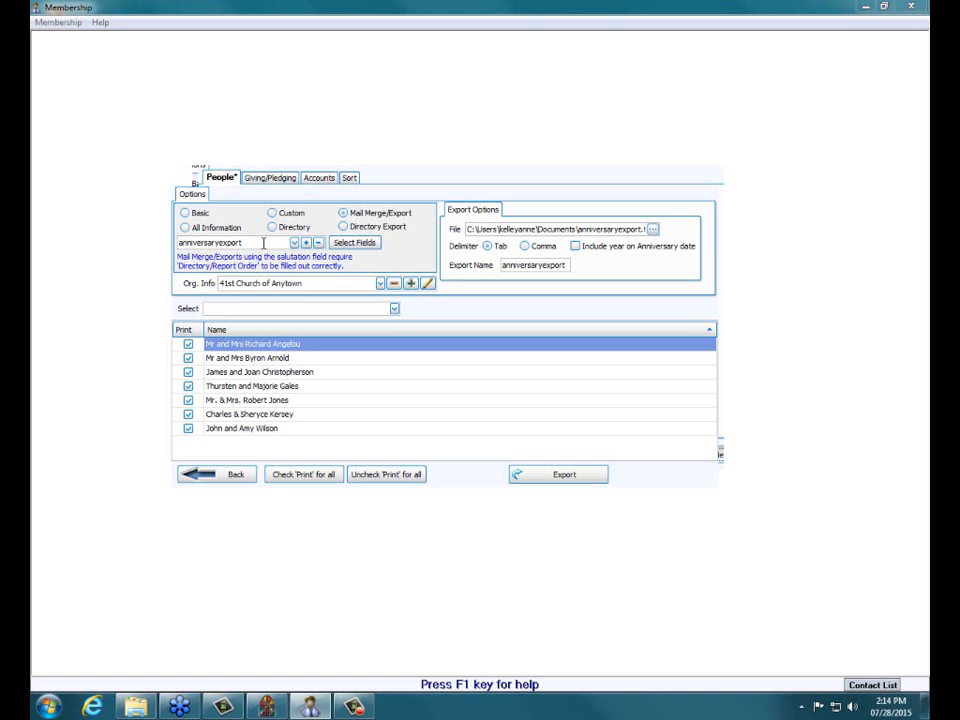
click(294, 243)
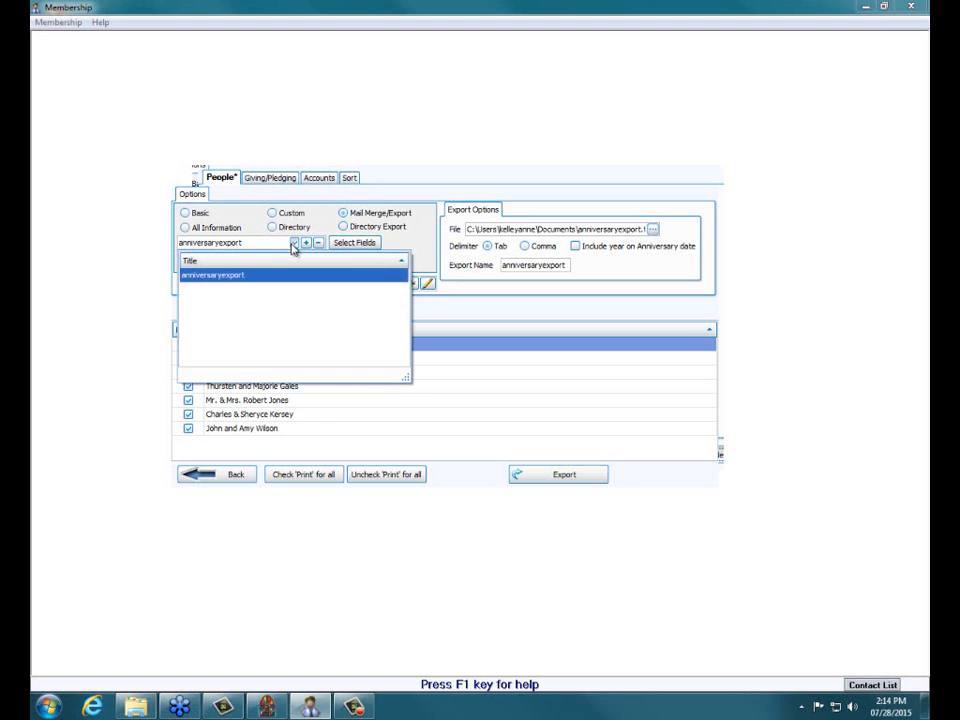
click(294, 243)
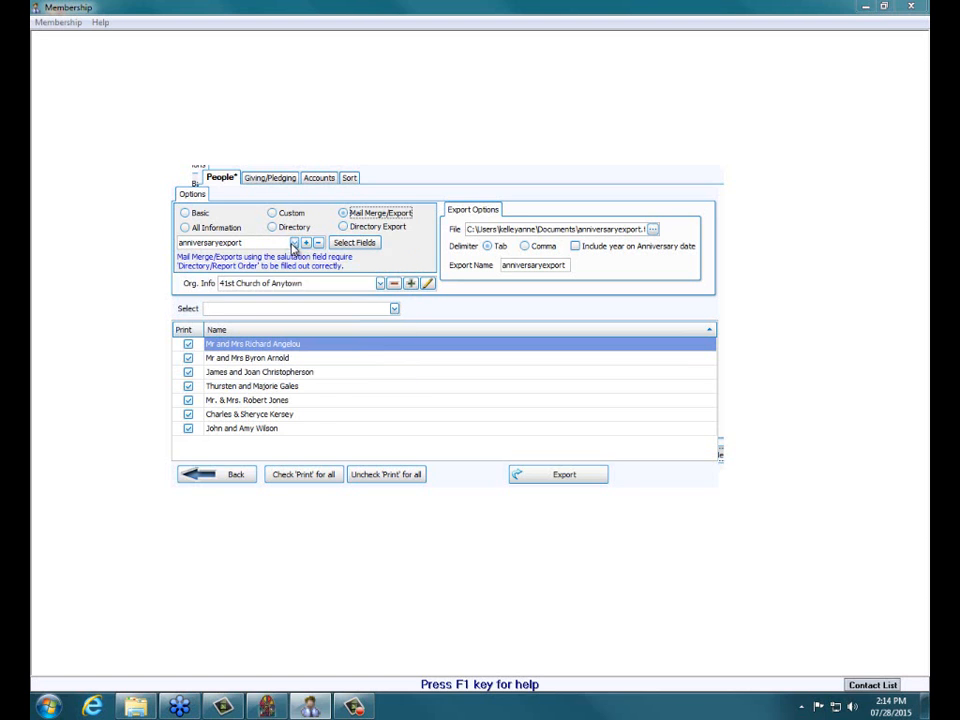
Add Age and Marriage Date to the visible columns of the anniversaryexport field selection.
click(355, 244)
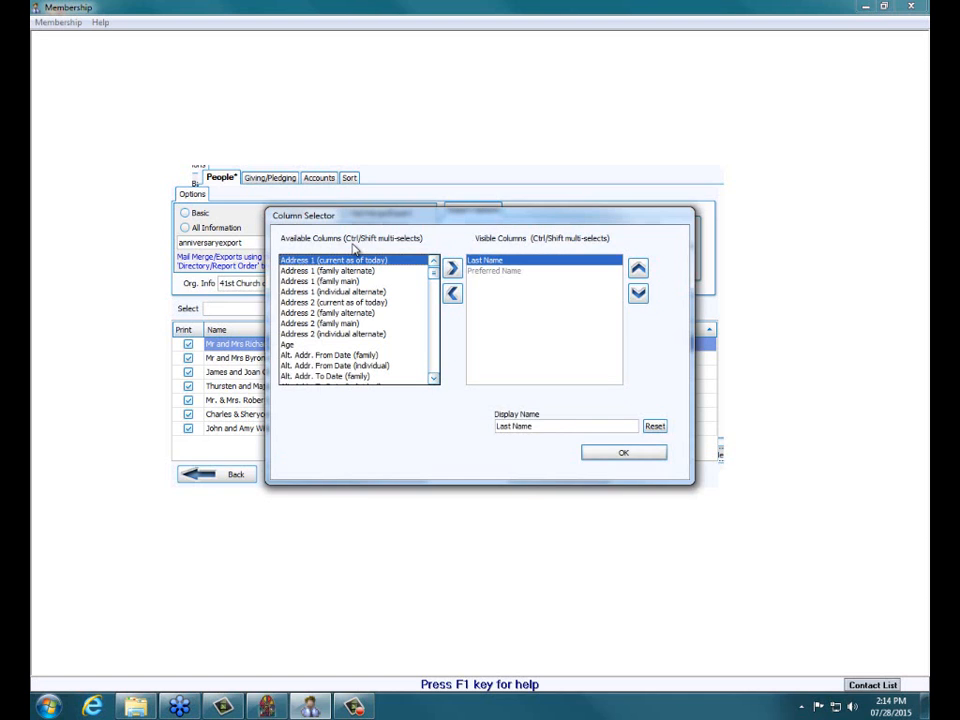
double_click(287, 345)
click(432, 368)
click(432, 368)
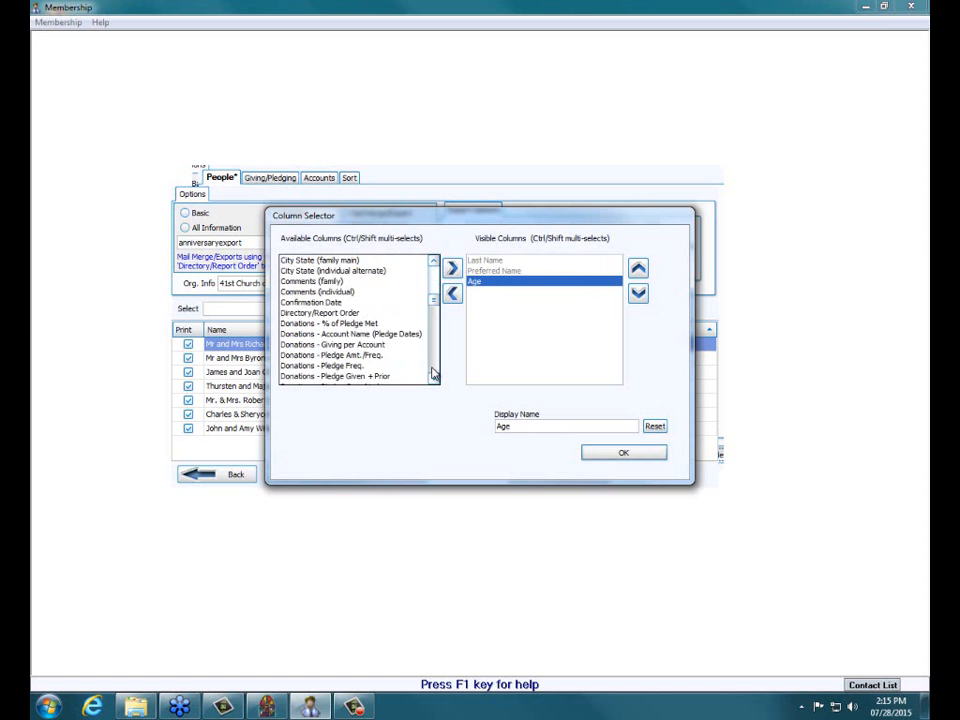
click(433, 370)
click(433, 370)
click(433, 370)
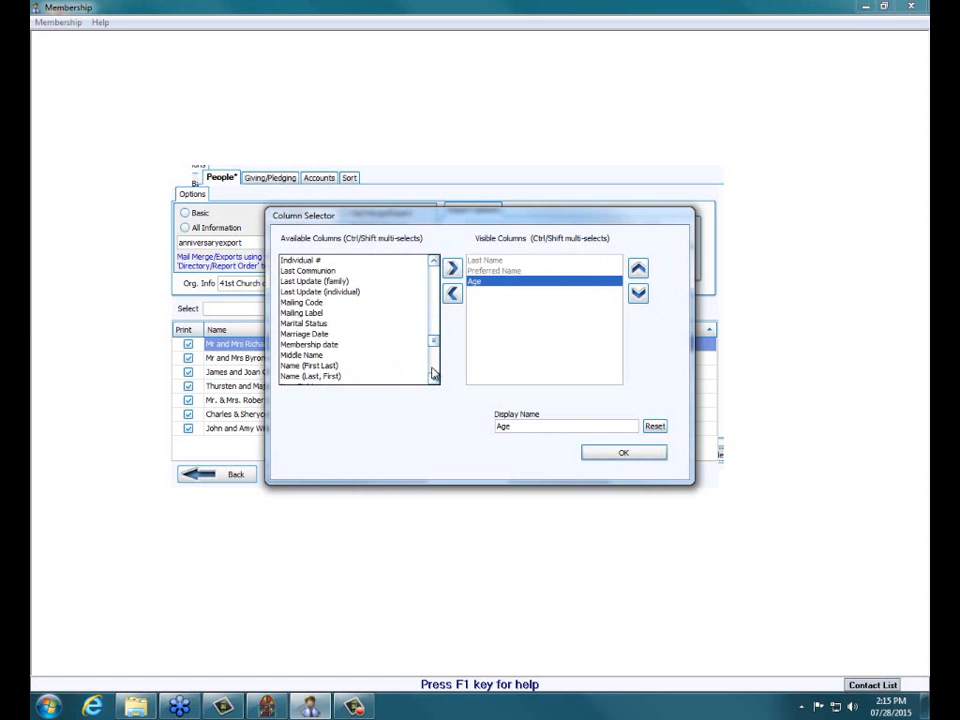
double_click(295, 335)
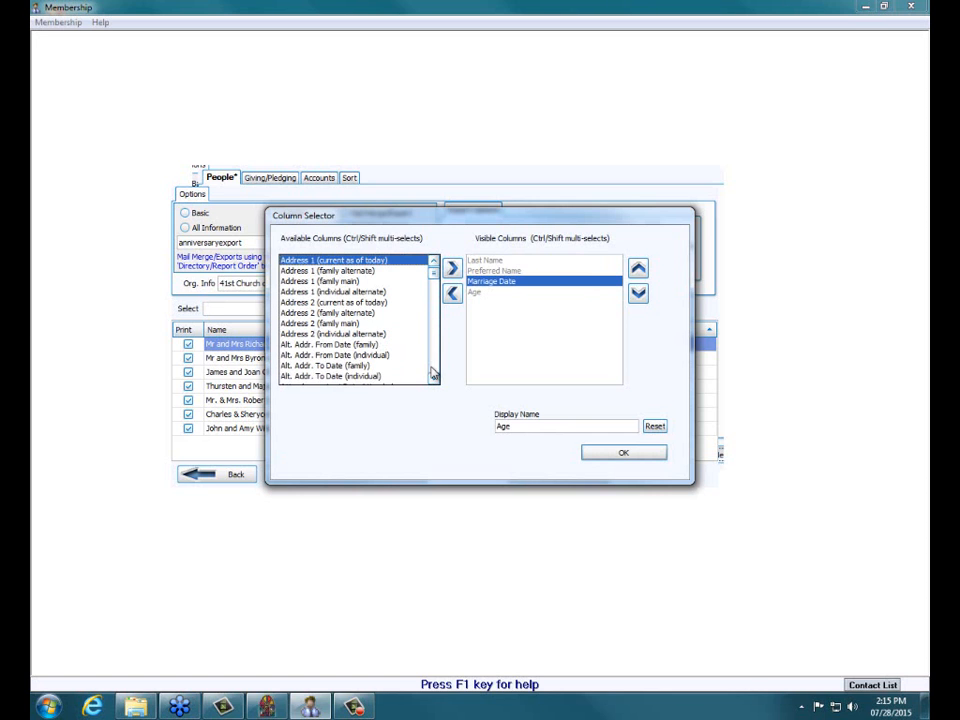
Add Years Married to the visible columns and accept the export field selection.
click(433, 372)
click(433, 372)
click(435, 372)
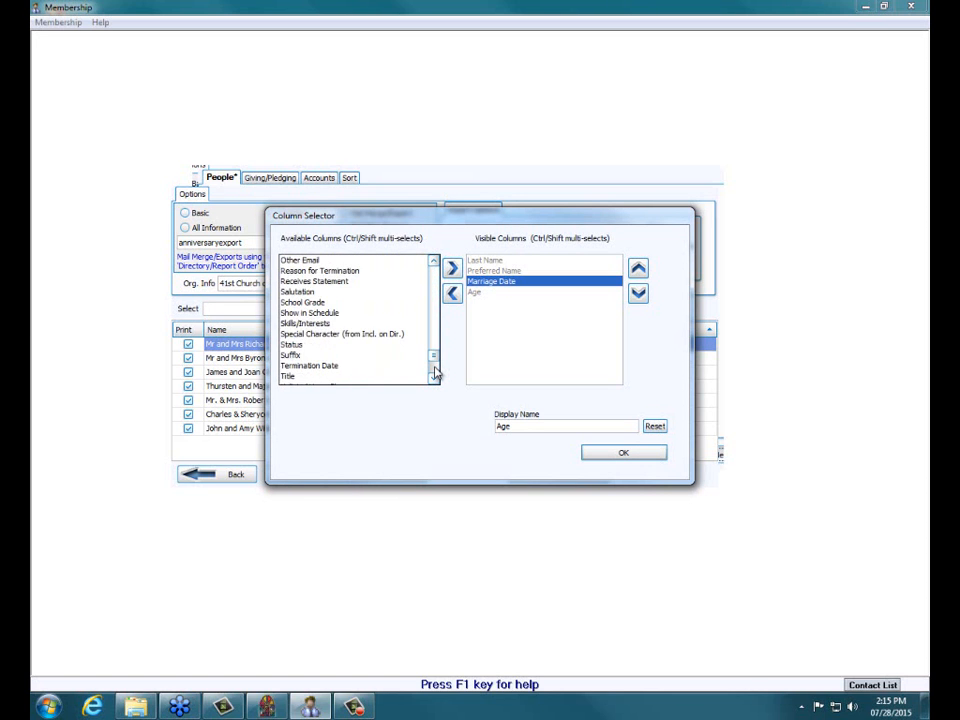
click(434, 372)
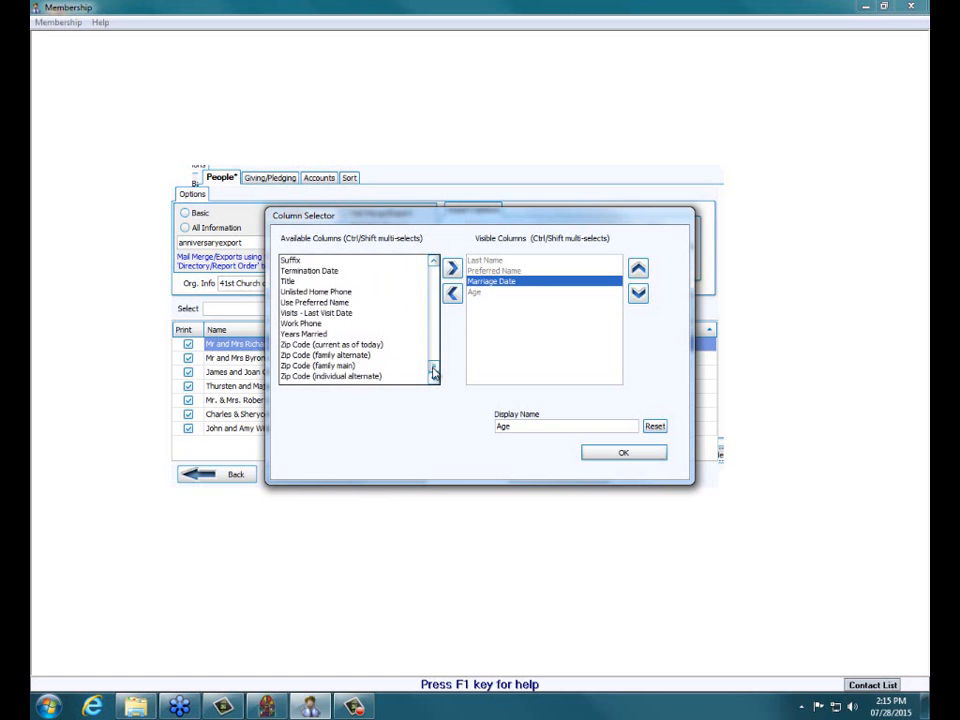
double_click(300, 335)
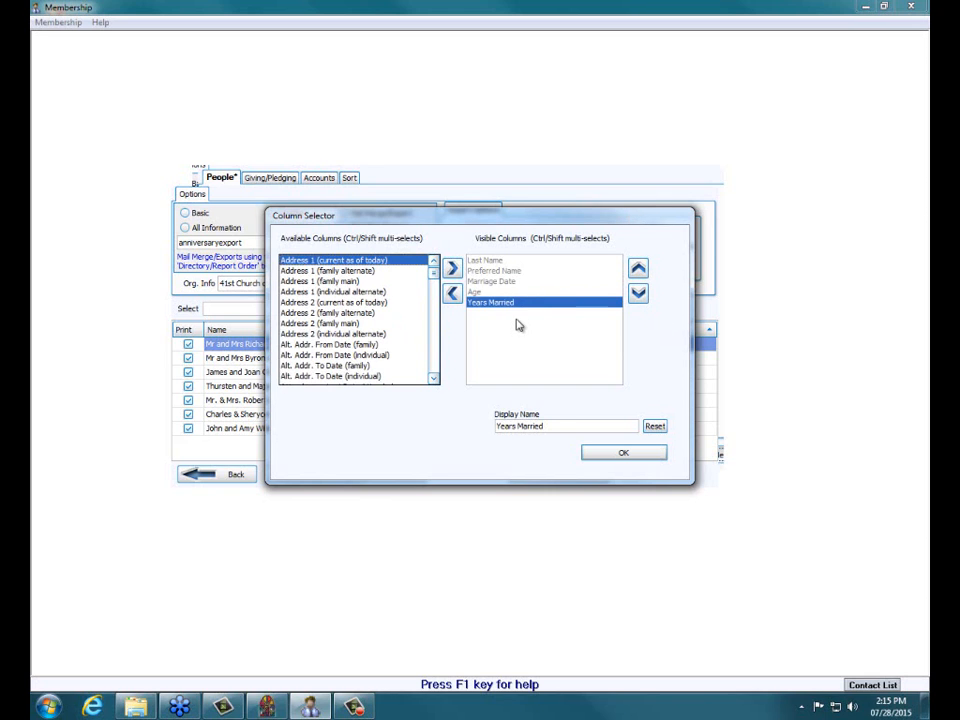
click(610, 458)
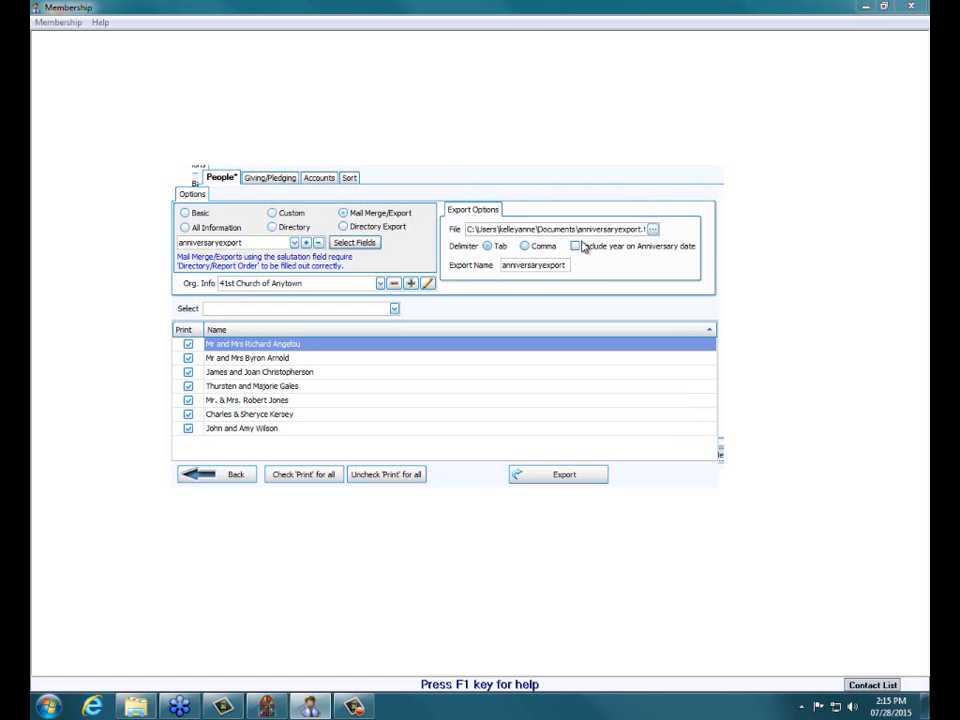
Change the export file's location to the Desktop folder, keeping the file name anniversaryexport.
click(652, 231)
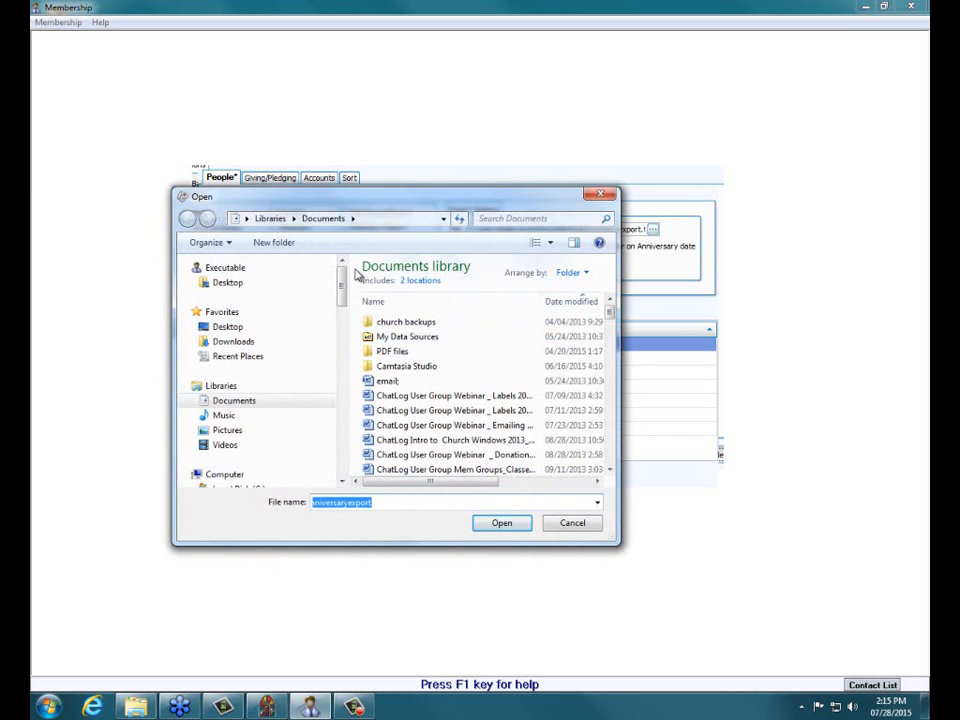
click(226, 286)
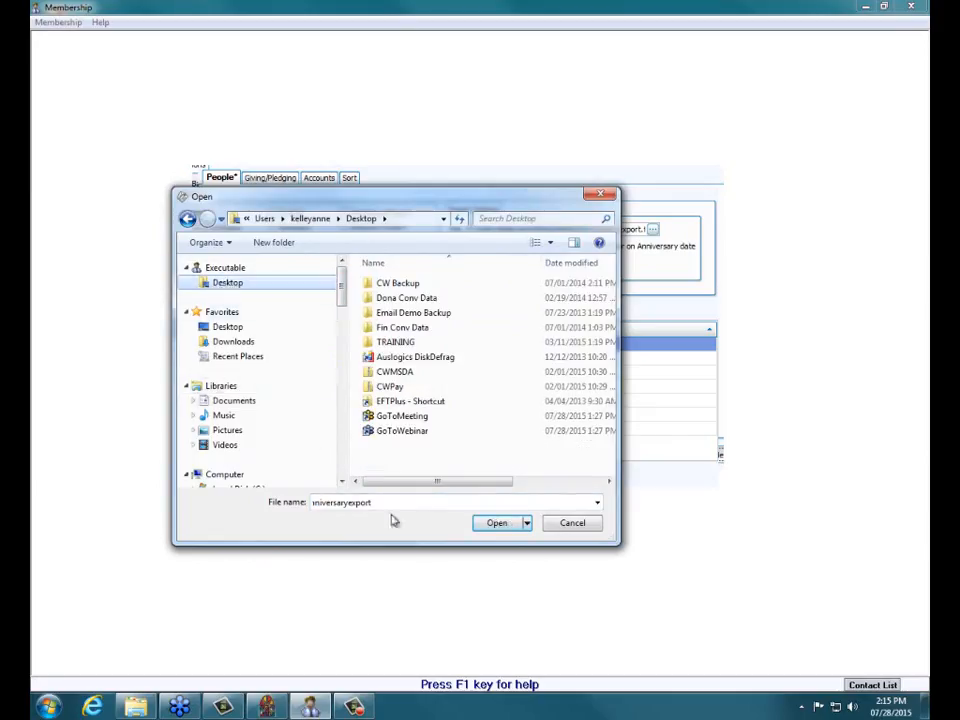
click(497, 524)
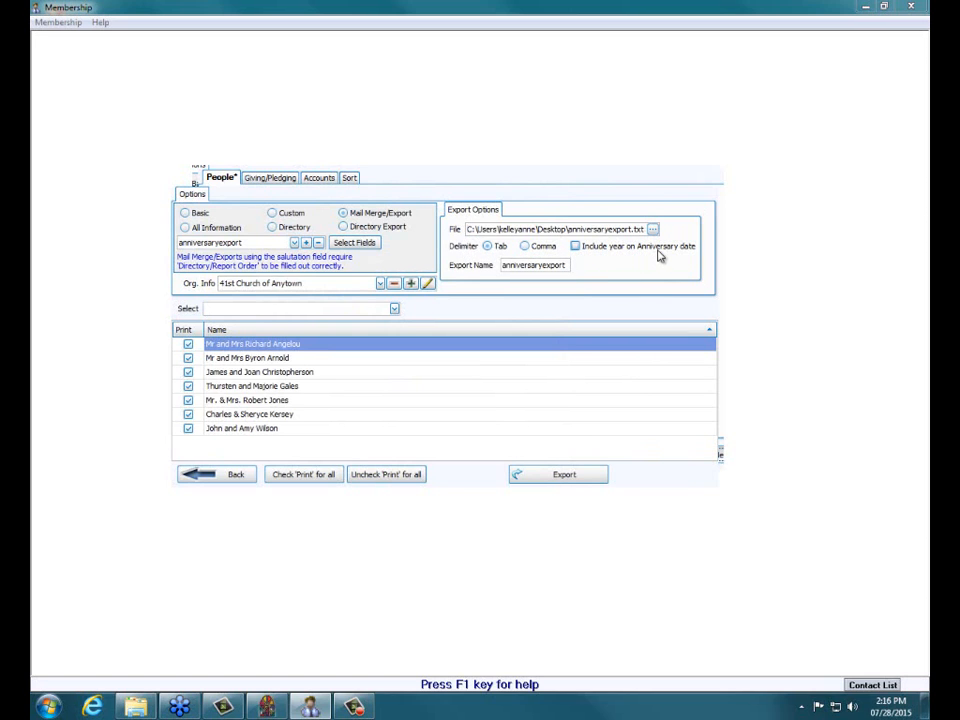
Include the year on the anniversary date, export the file, and open the folder containing it.
click(576, 247)
click(566, 475)
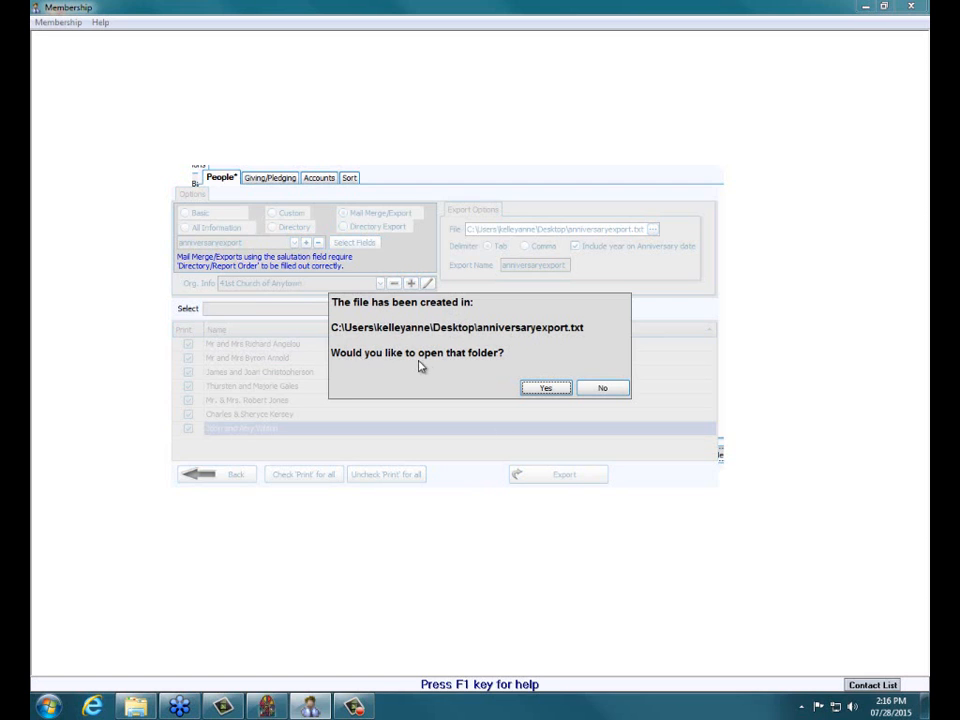
click(543, 389)
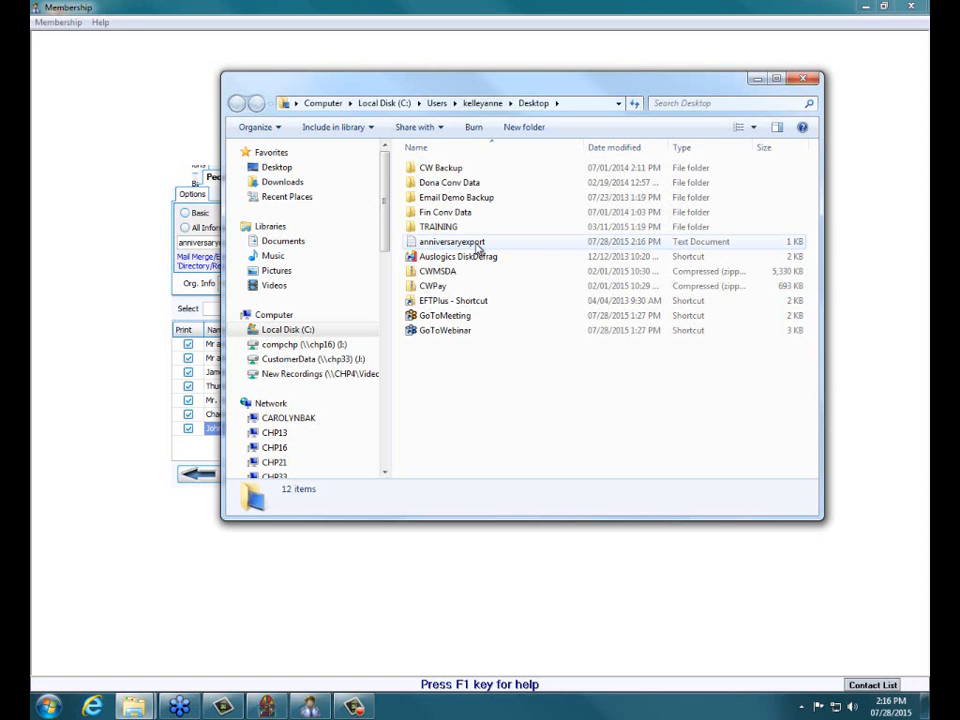
Open the anniversaryexport text file to check its exported columns, and close it along with its folder.
double_click(450, 245)
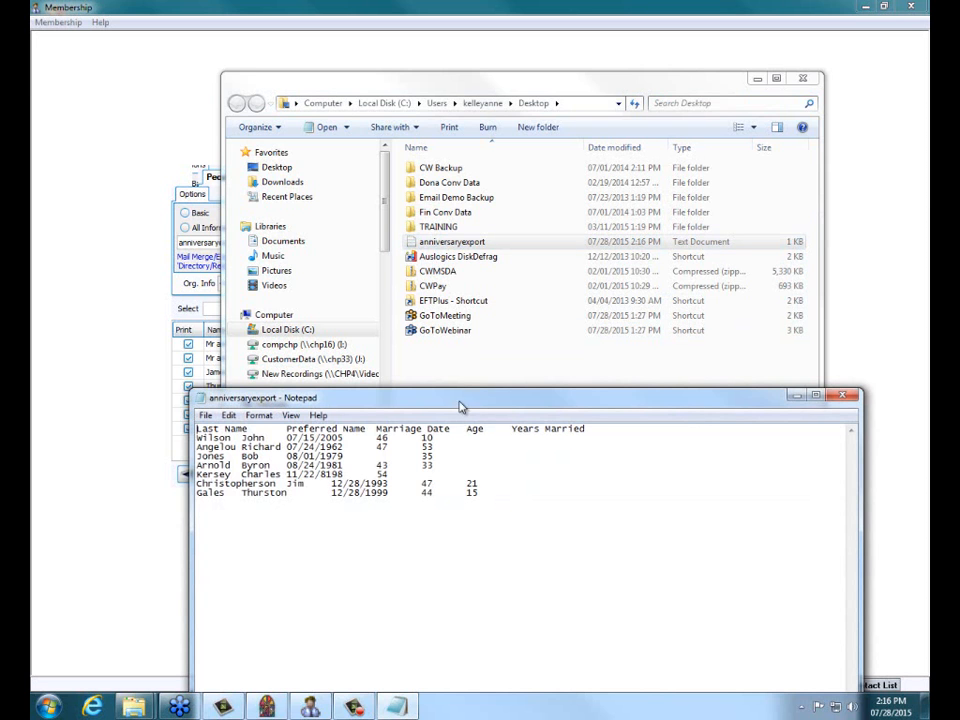
drag(456, 400, 445, 222)
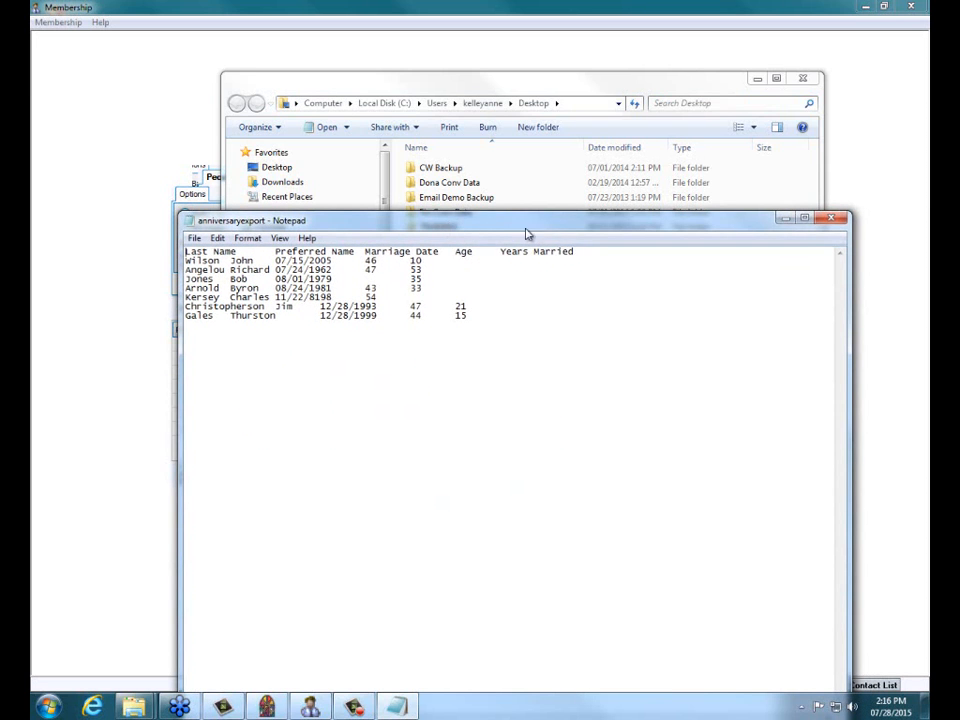
click(839, 215)
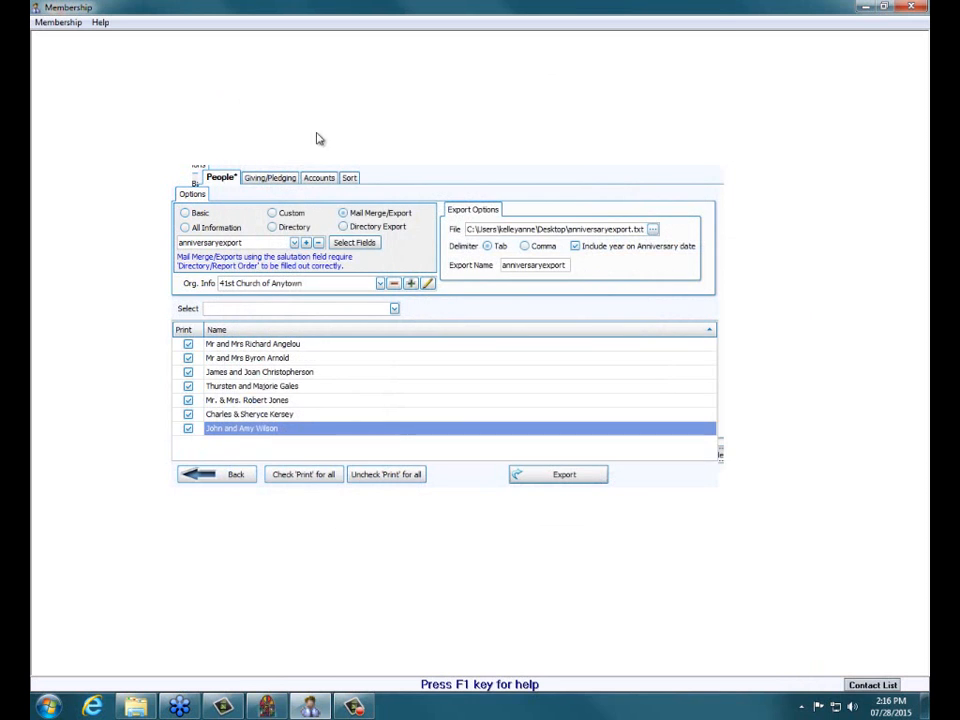
Switch to Microsoft Excel and open the anniversaryexport text file from the Desktop, with all file types shown.
click(48, 708)
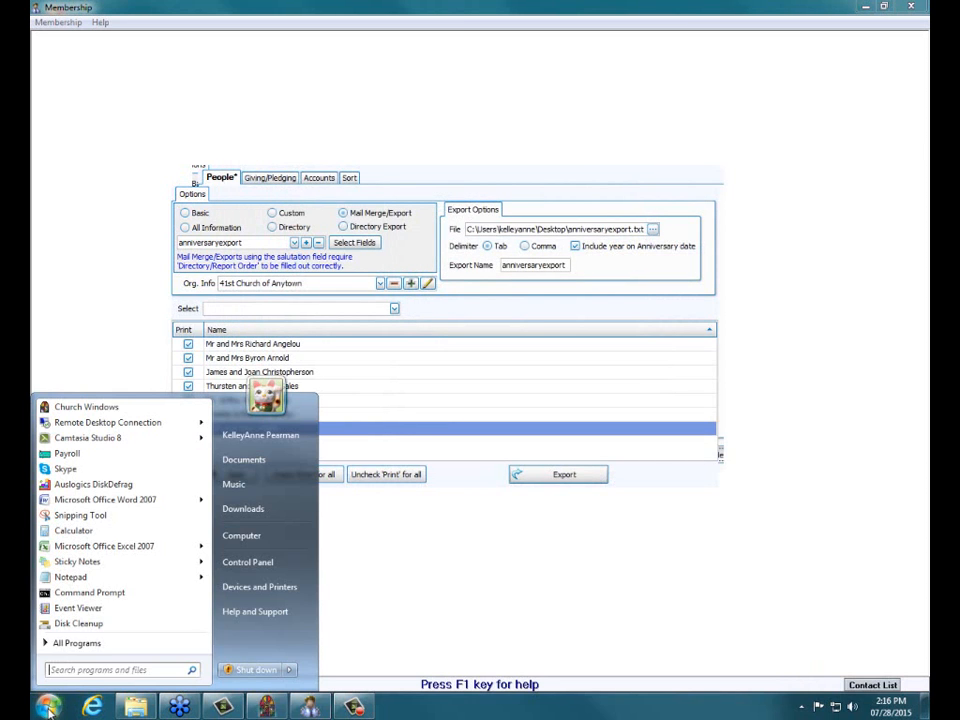
click(79, 548)
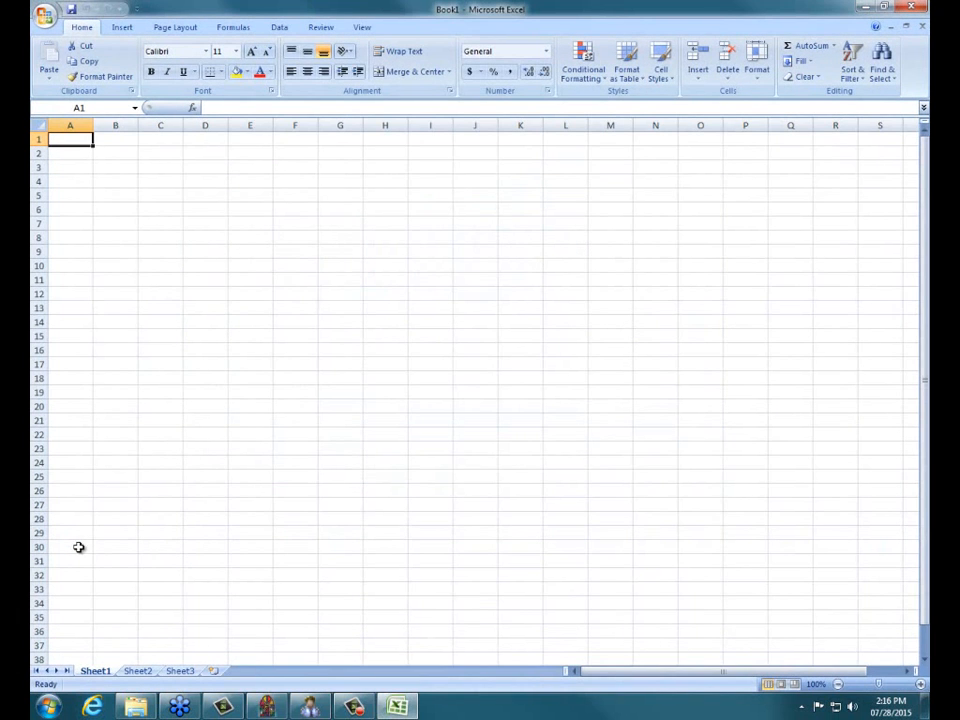
click(42, 15)
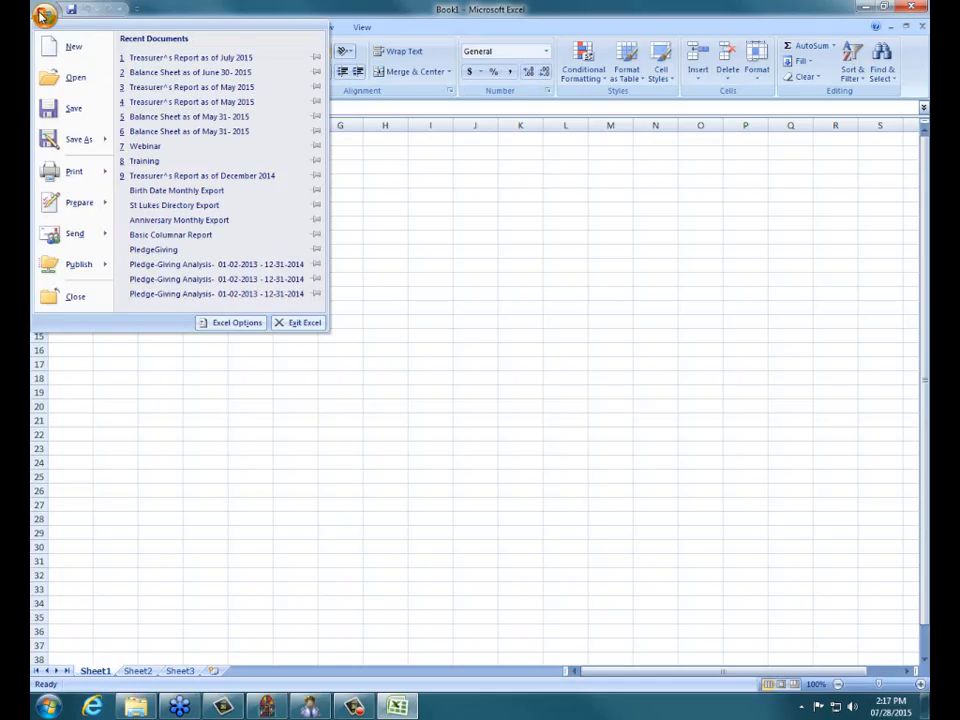
click(57, 78)
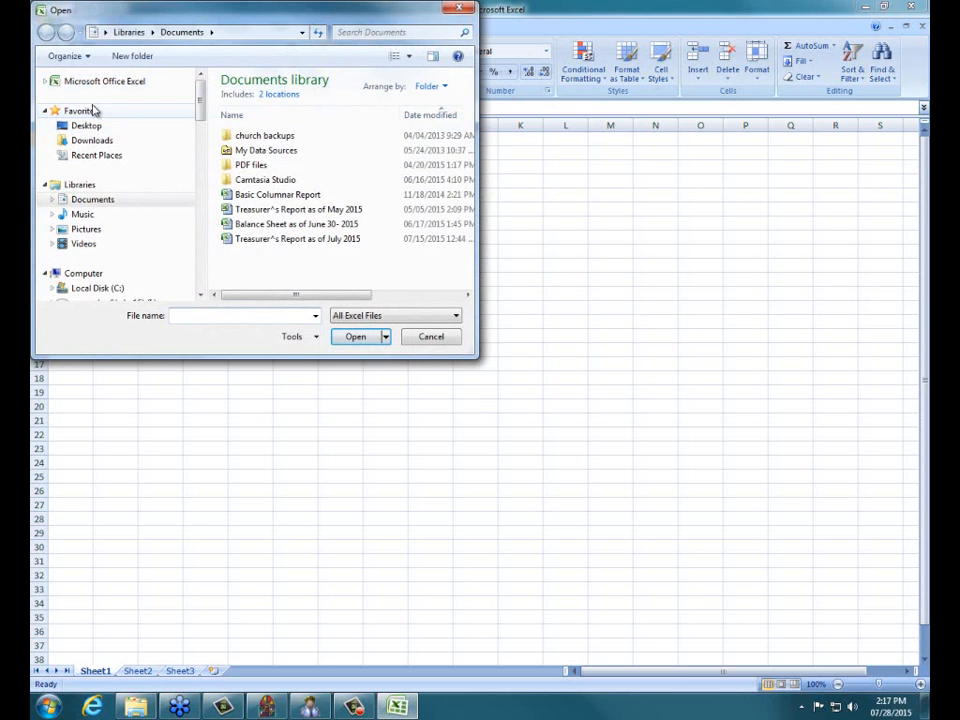
click(94, 125)
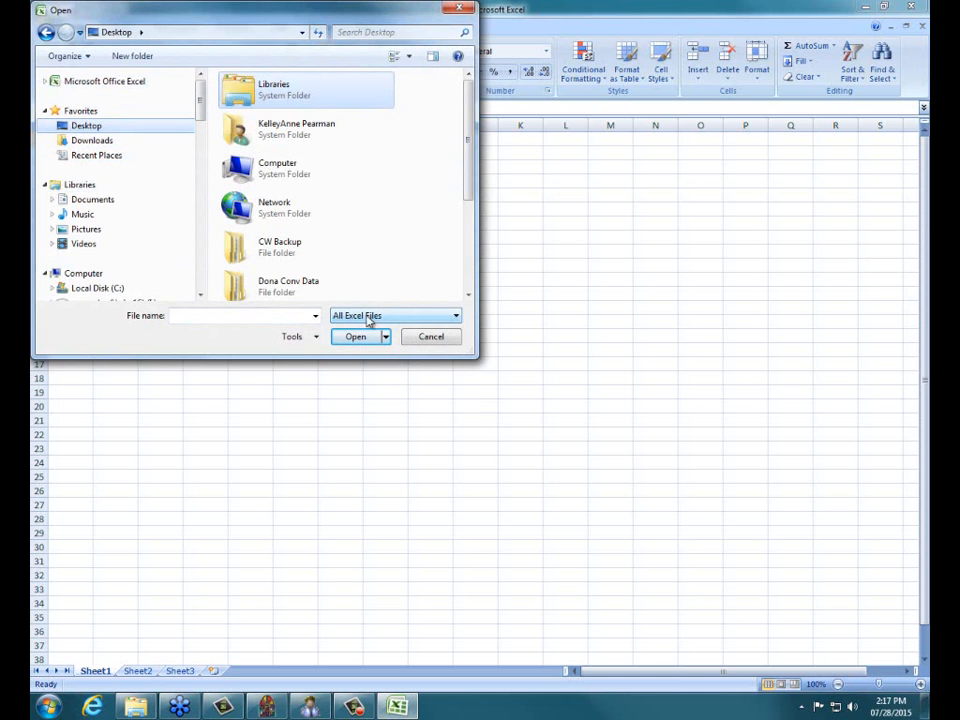
click(455, 316)
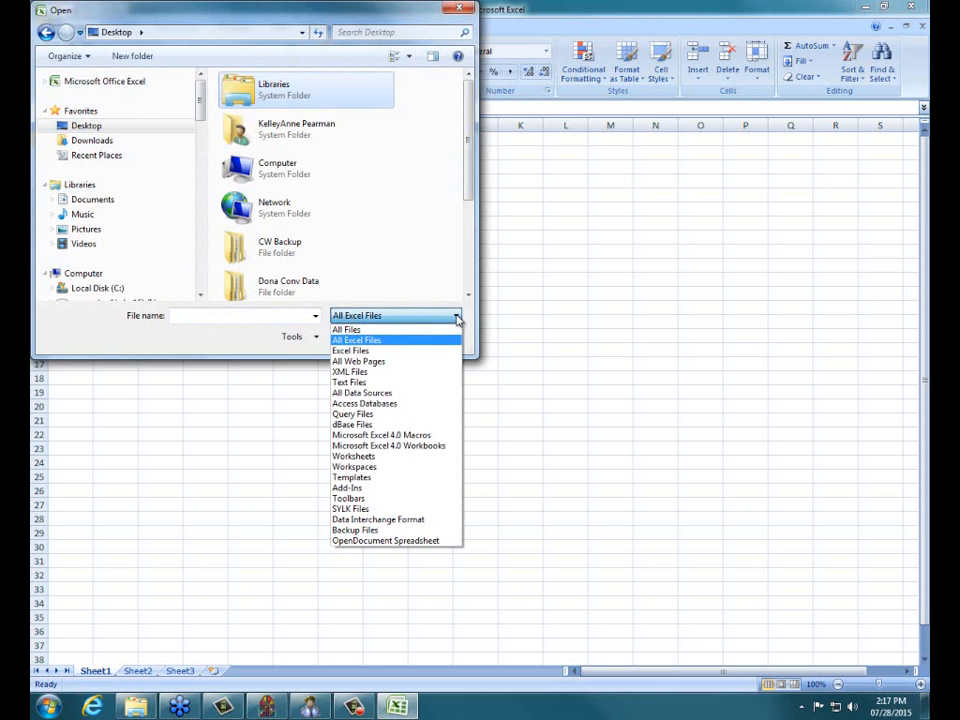
click(450, 330)
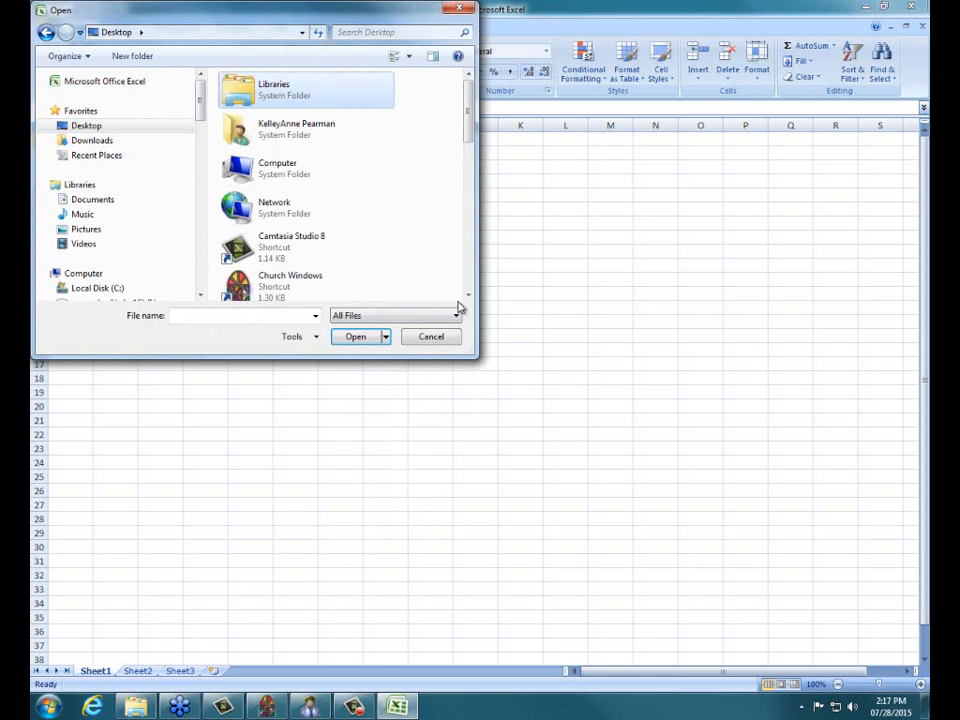
scroll(468, 294, down, 5)
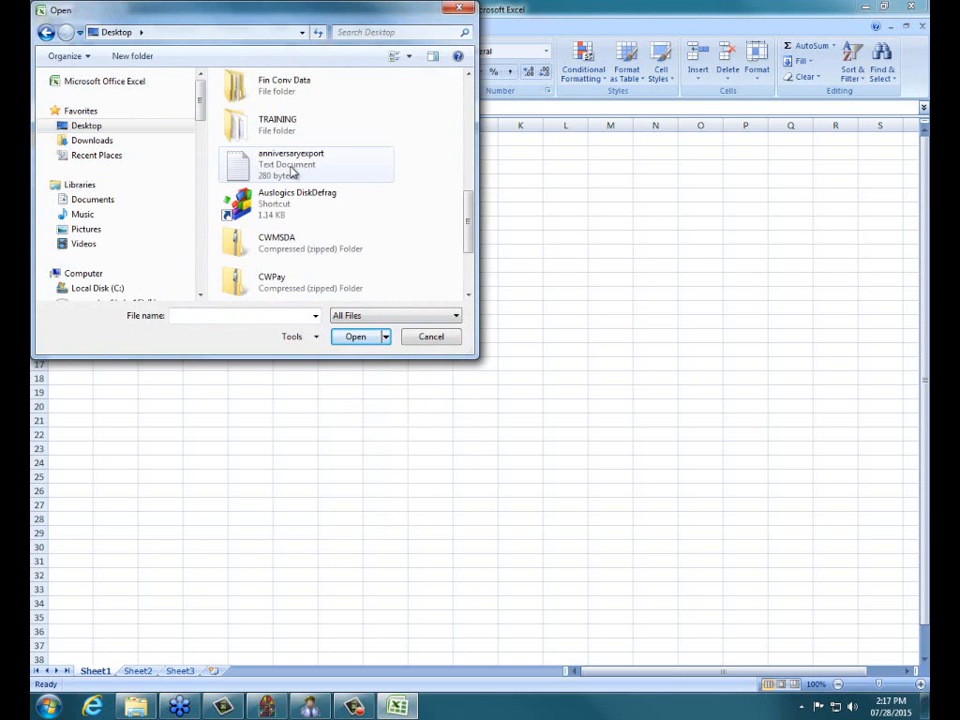
double_click(291, 166)
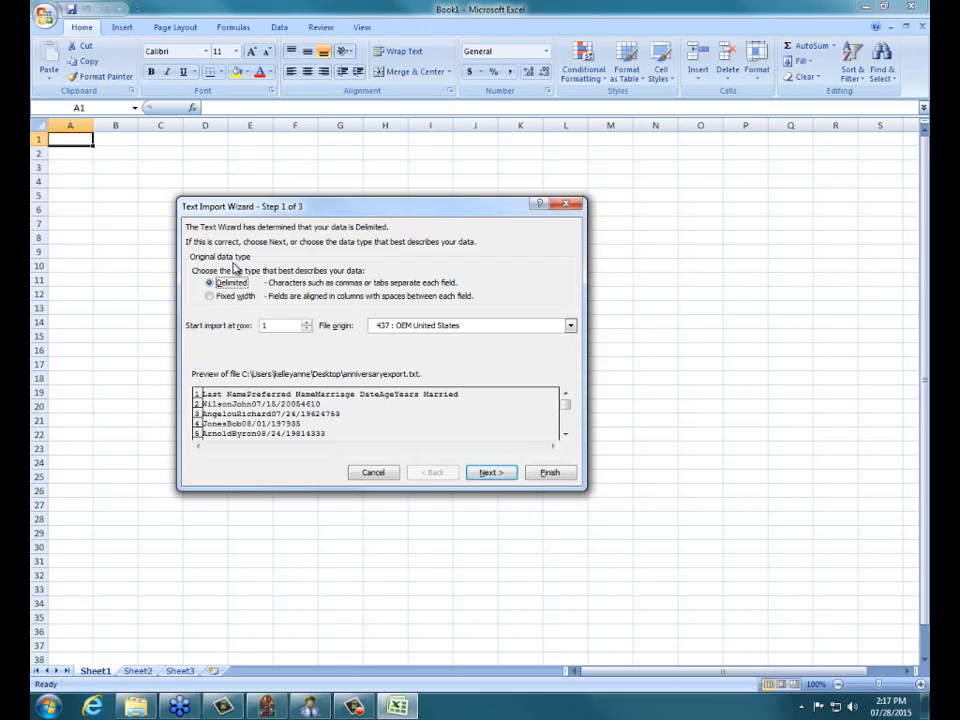
Import the text file as delimited data with Tab as the delimiter and the General column format.
click(487, 472)
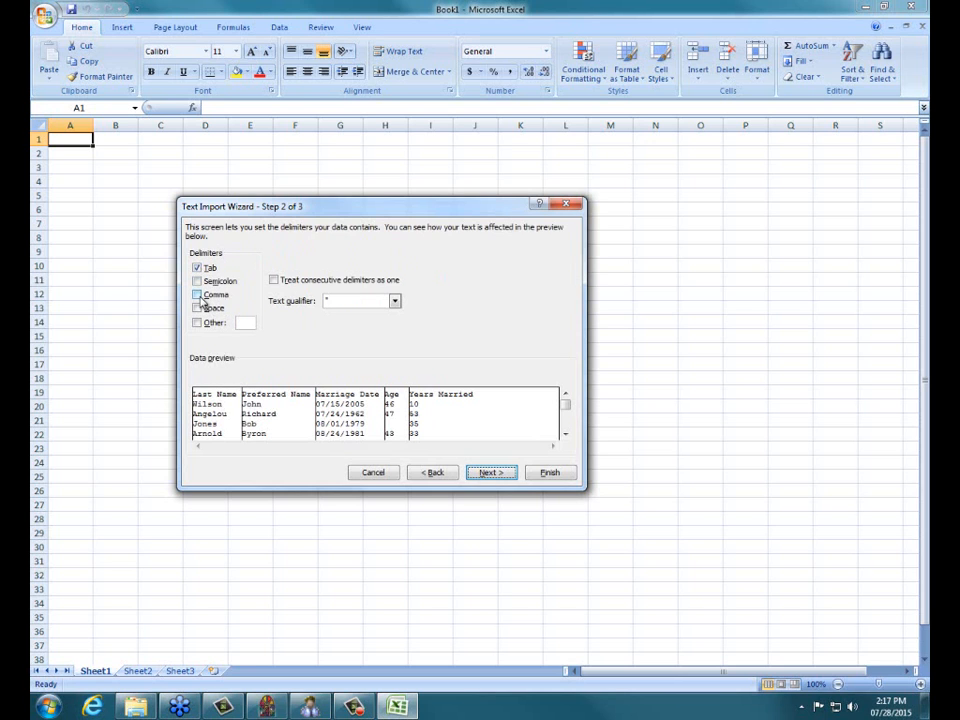
click(490, 472)
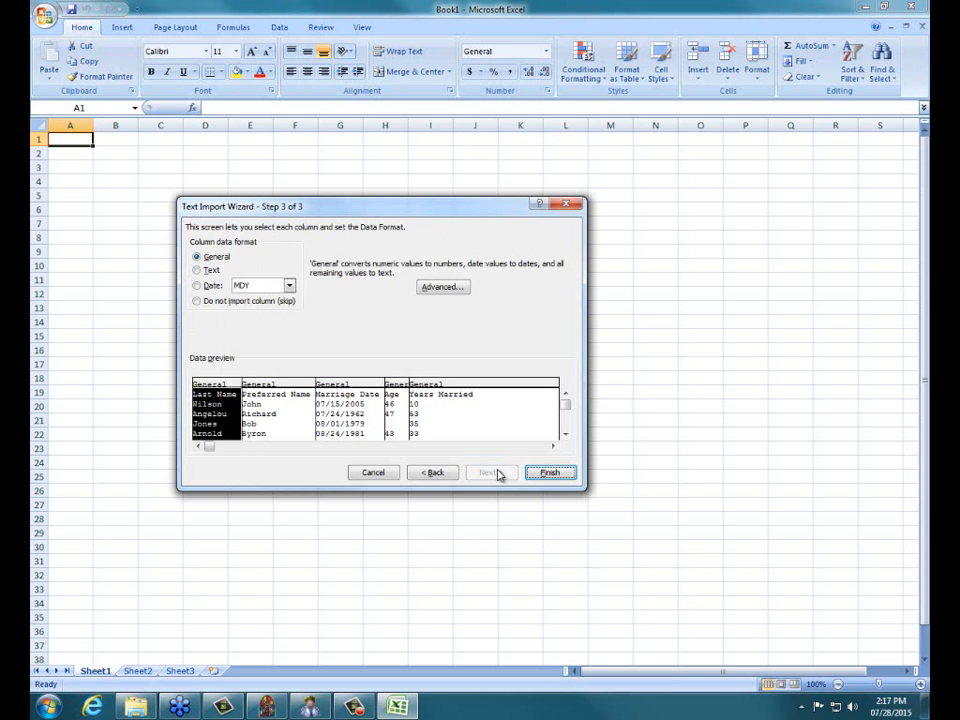
click(541, 475)
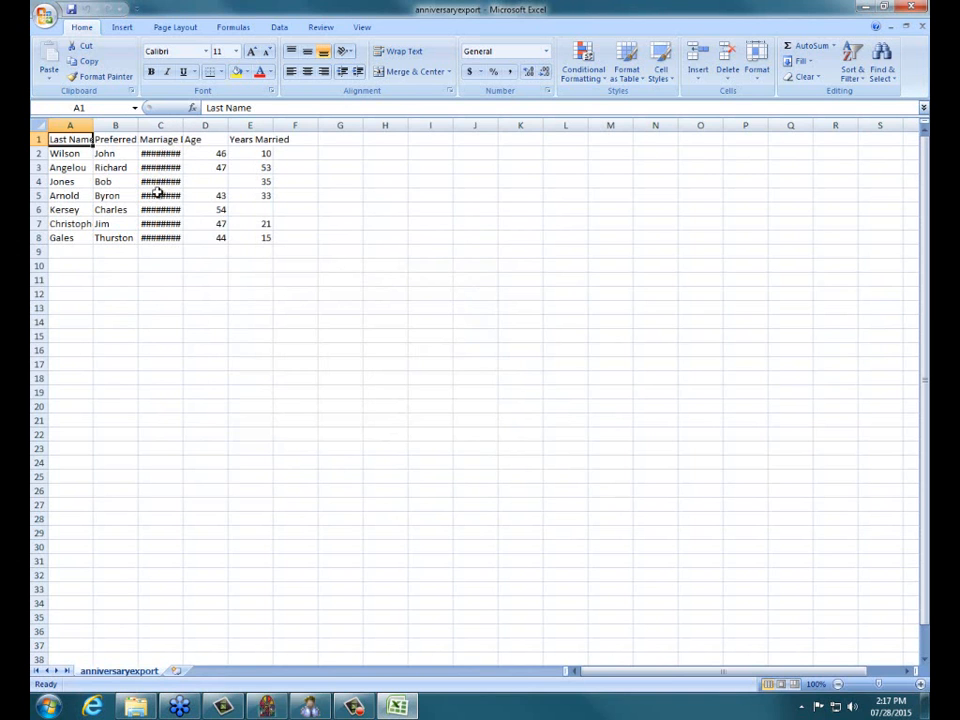
Widen the Marriage Date column to fit its dates for viewing, and close Excel without saving the changes.
double_click(183, 124)
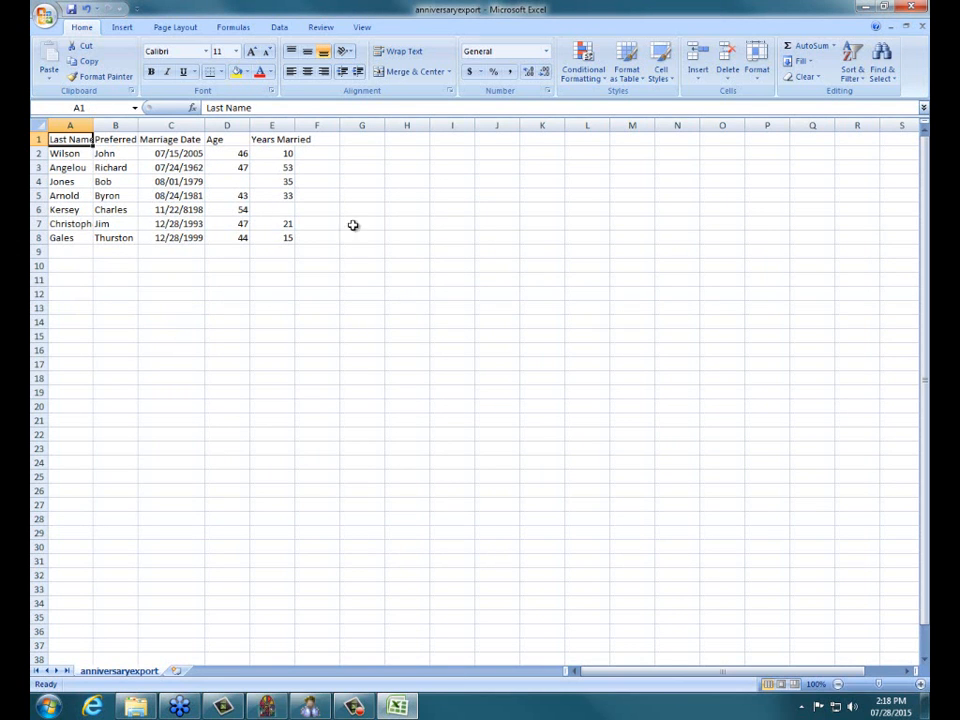
click(923, 6)
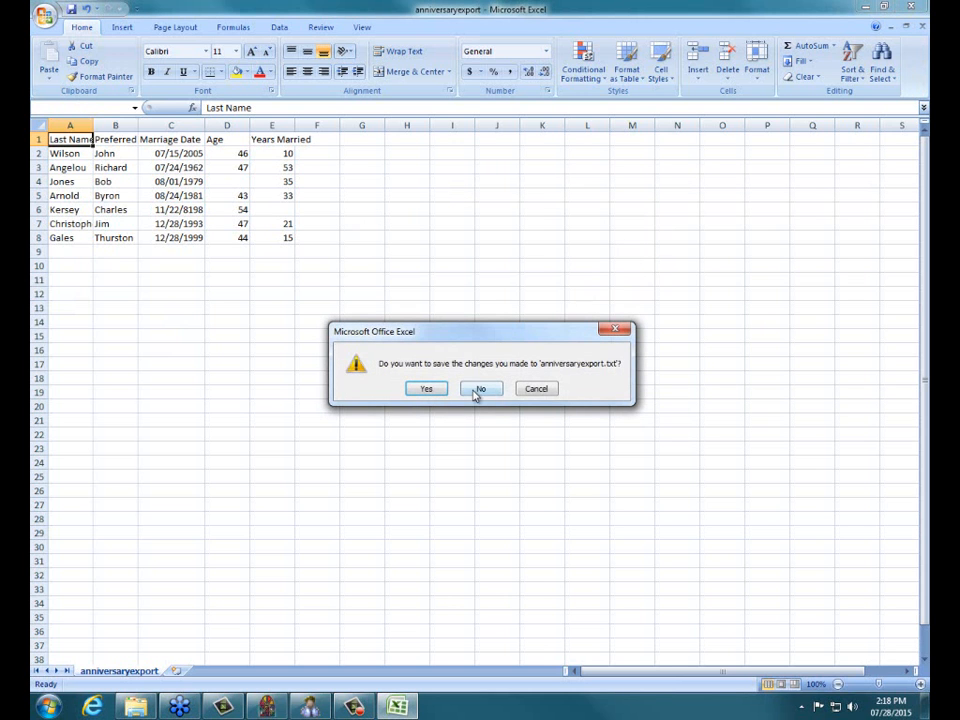
click(475, 390)
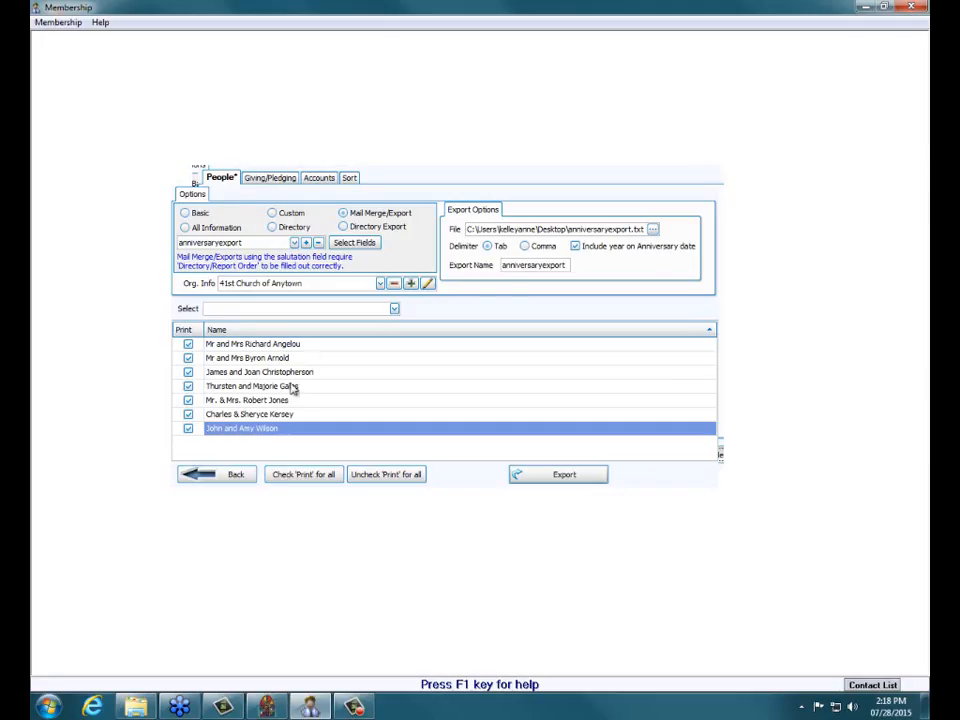
Go back to the report's selection criteria and close the anniversary report to return to the Membership main screen.
click(249, 477)
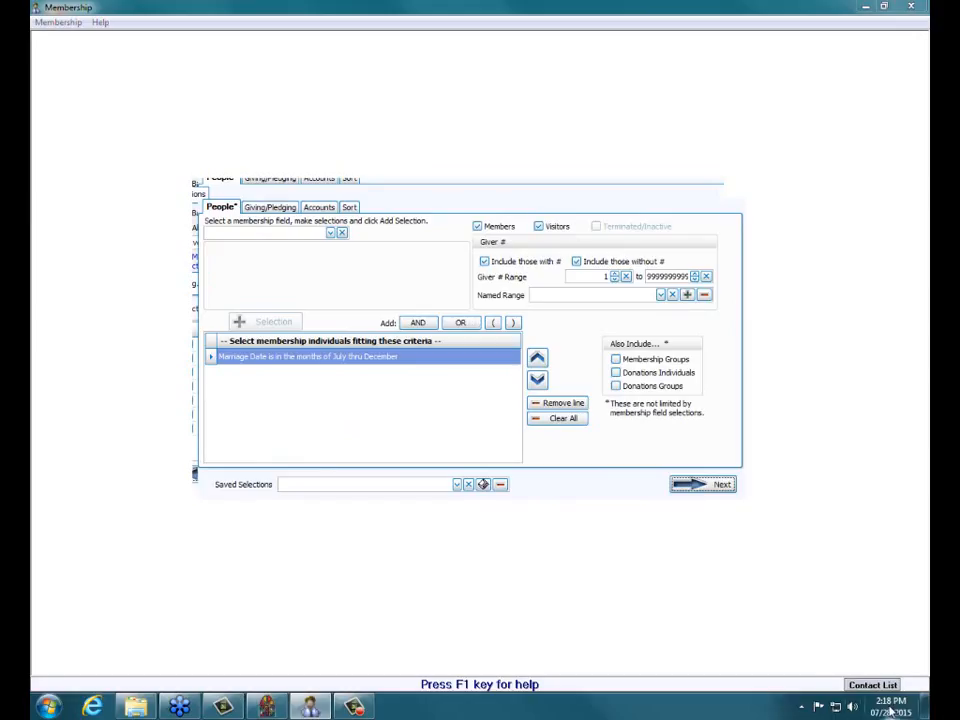
mouse_move(889, 711)
click(738, 171)
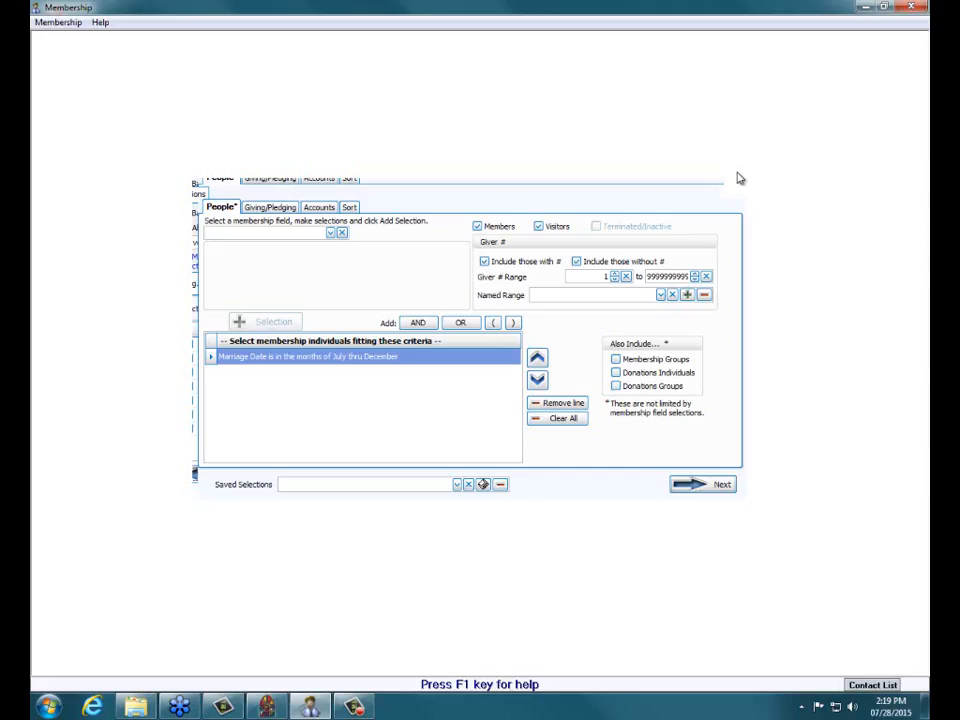
click(737, 194)
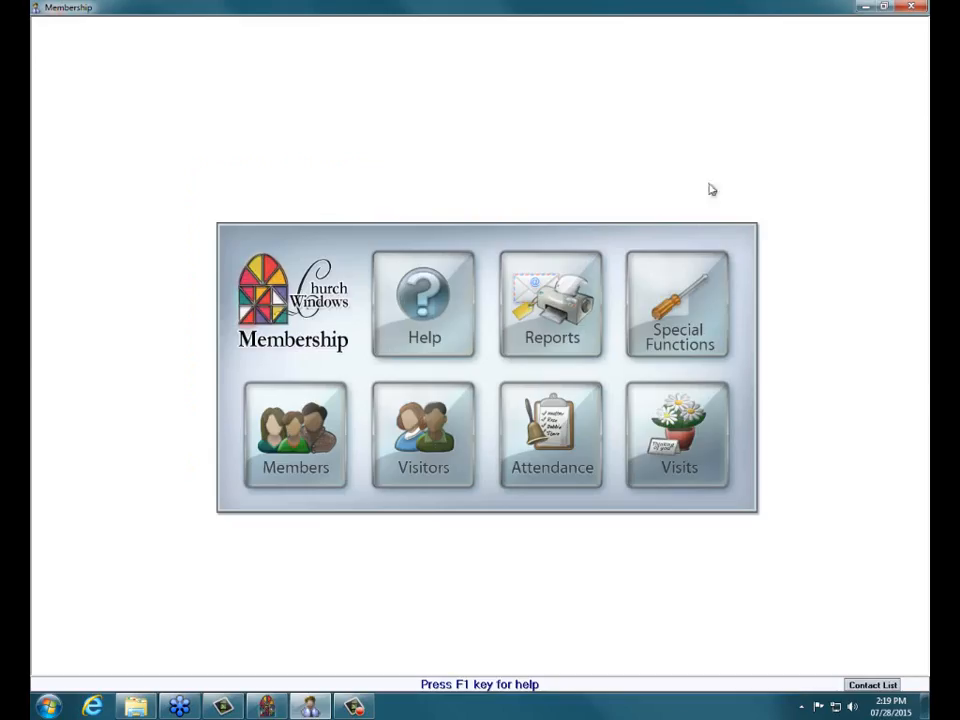
View the selection criteria of the general Reports/Directory/Export report, and close it to return to the Membership main screen.
click(576, 280)
mouse_move(629, 388)
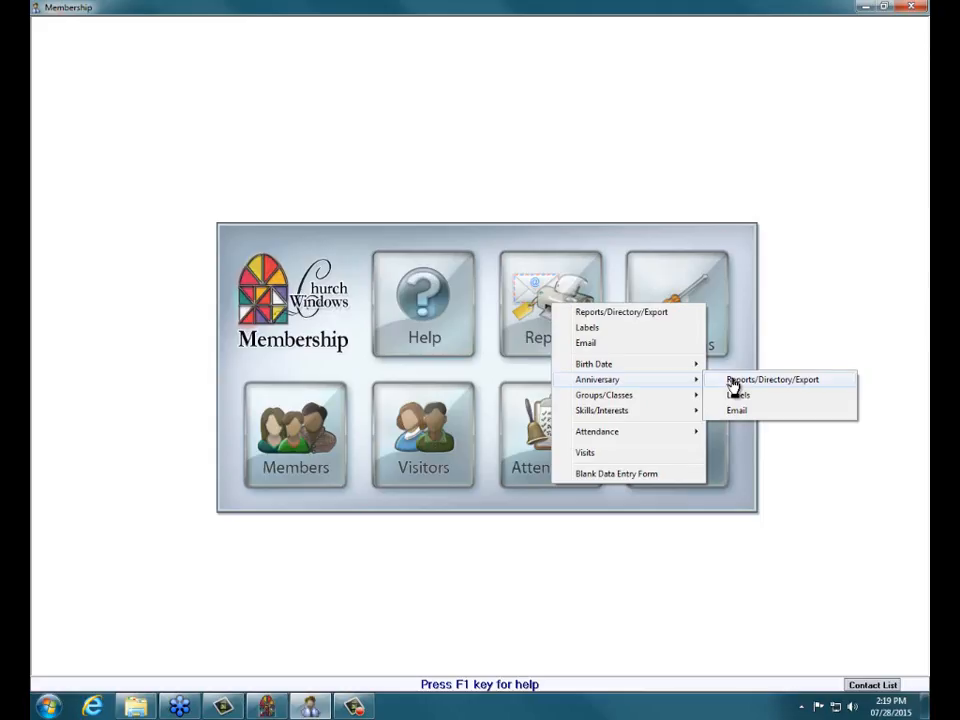
click(643, 316)
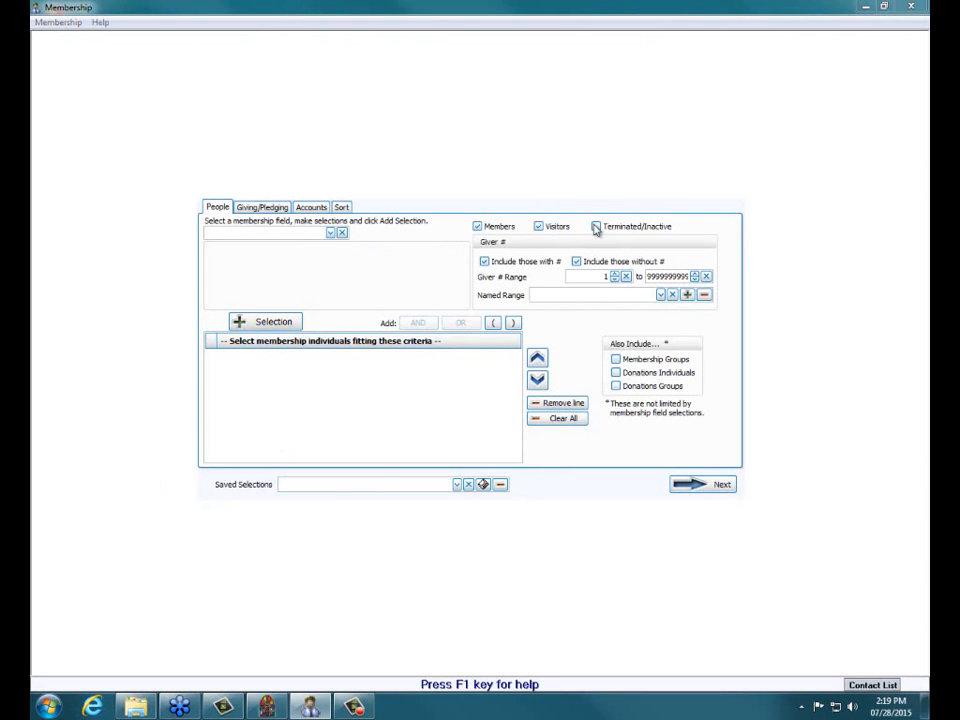
click(735, 193)
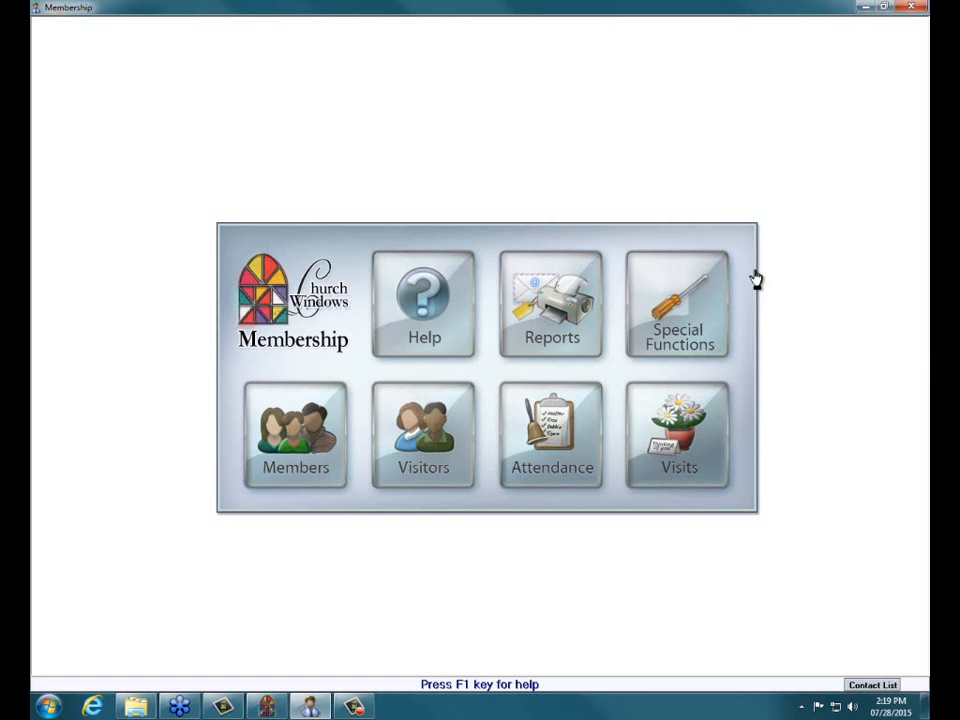
click(540, 345)
mouse_move(582, 386)
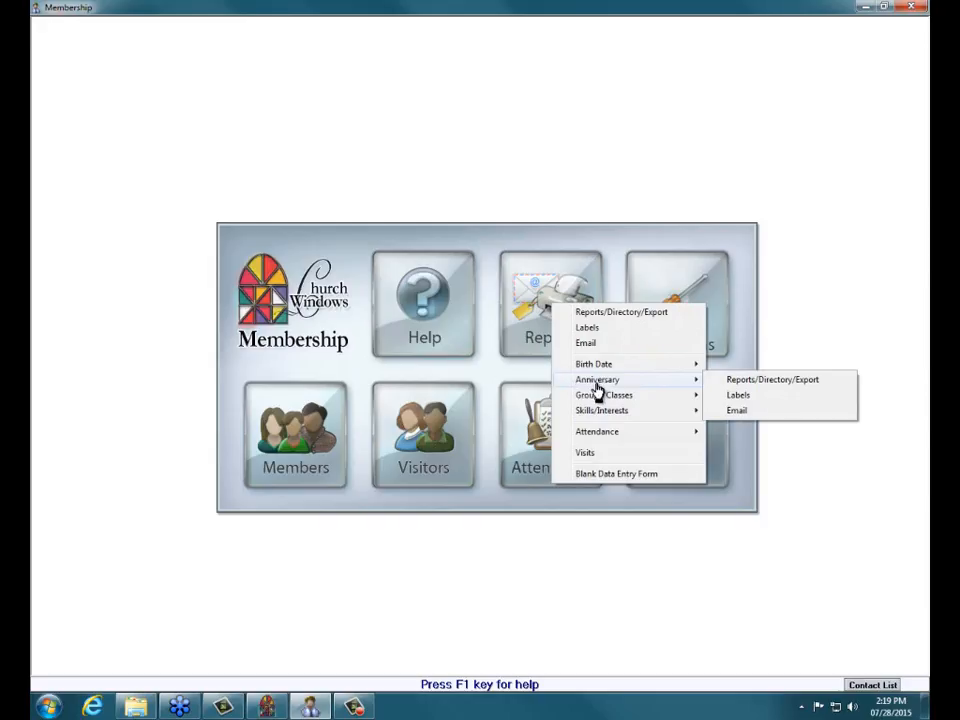
click(846, 530)
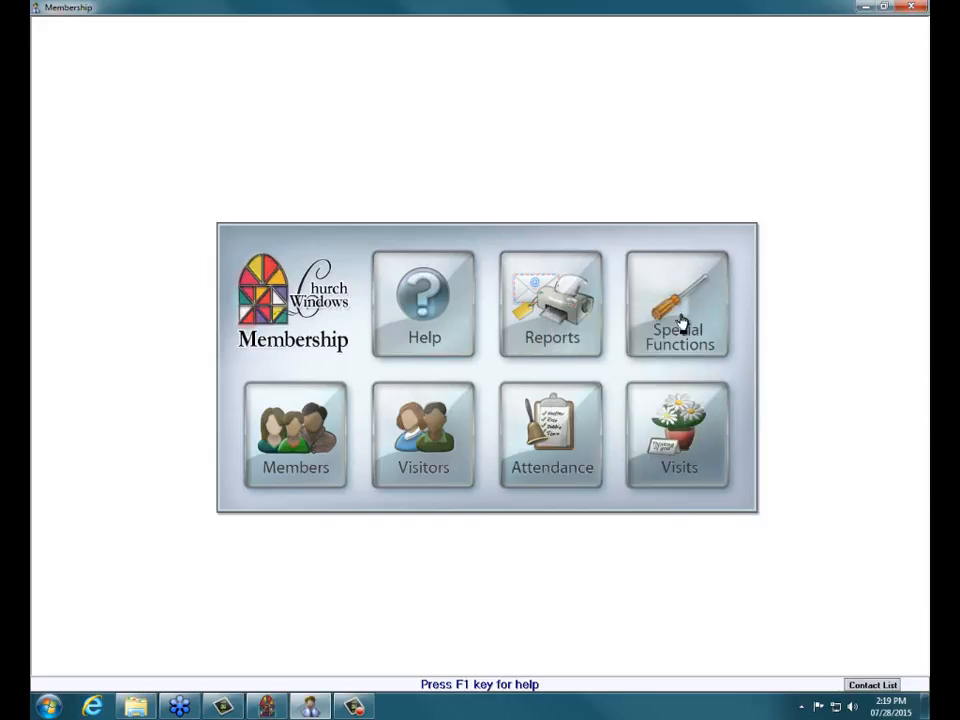
click(530, 316)
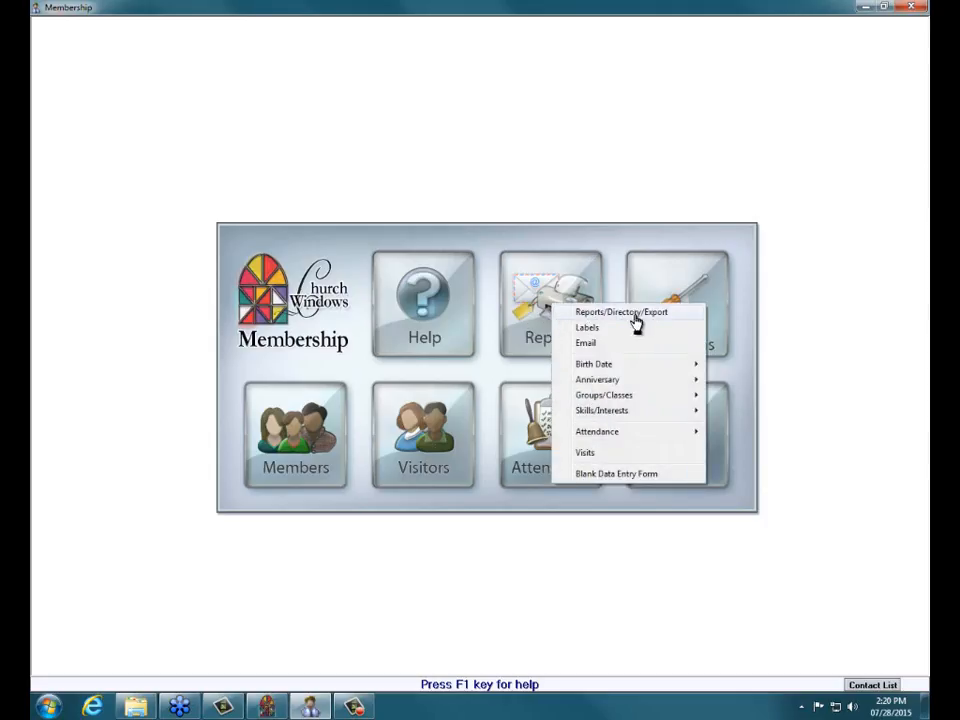
click(868, 320)
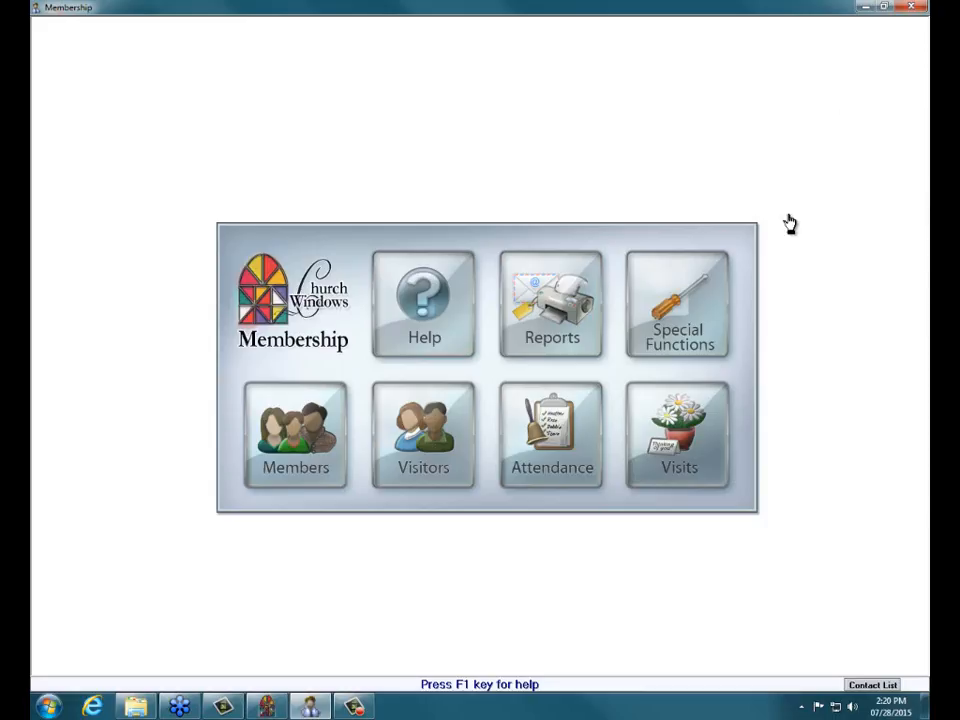
Review the Membership settings under Special Functions, including the date sort order option, and accept them as they are.
click(677, 318)
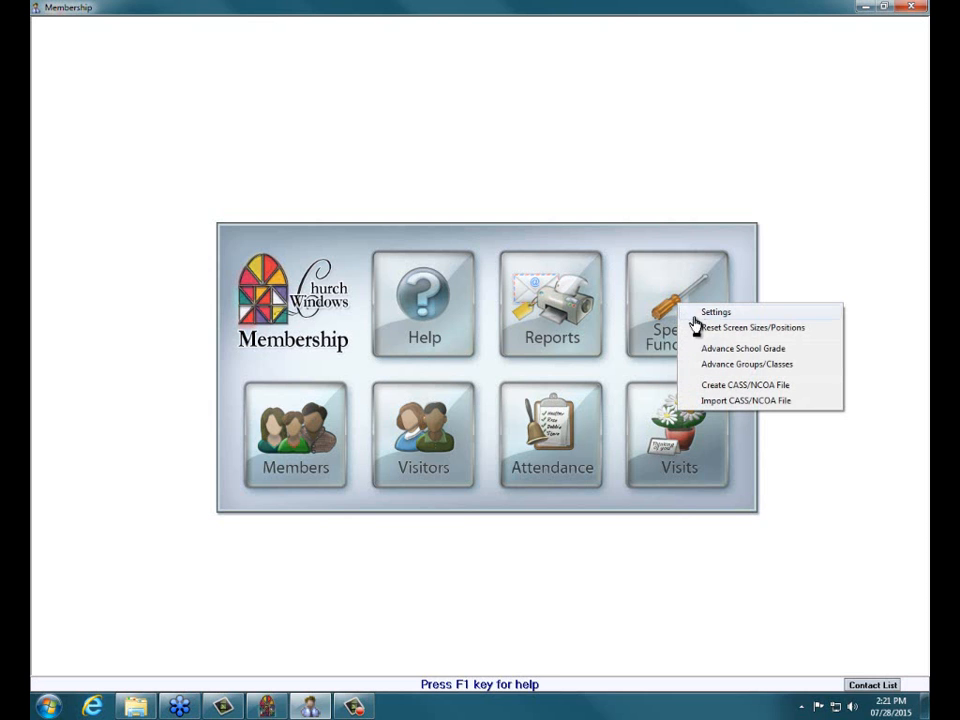
click(727, 313)
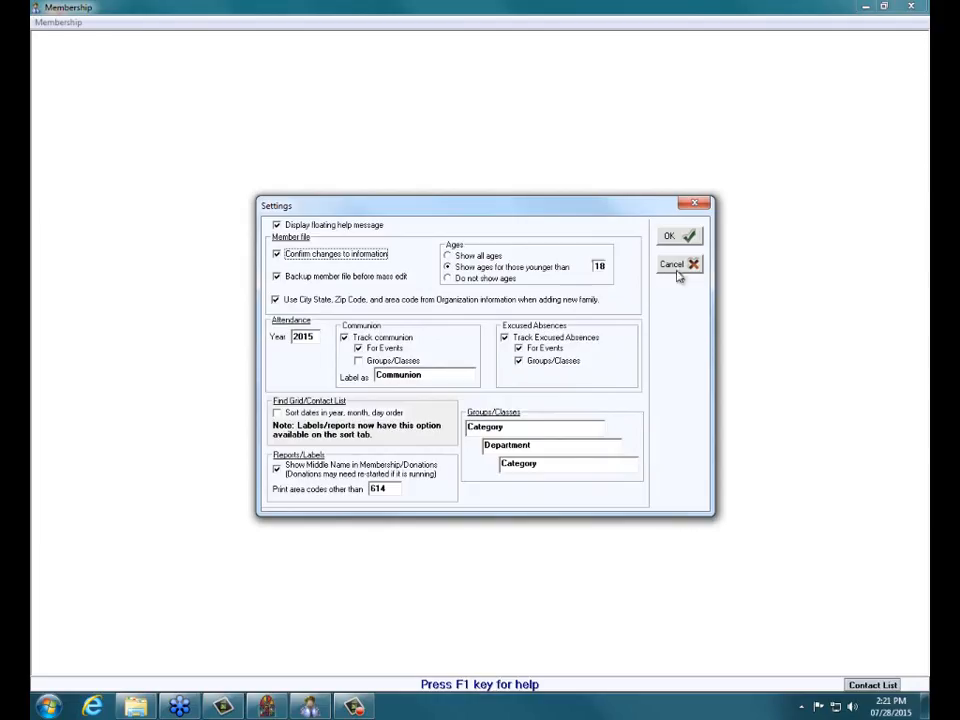
click(679, 238)
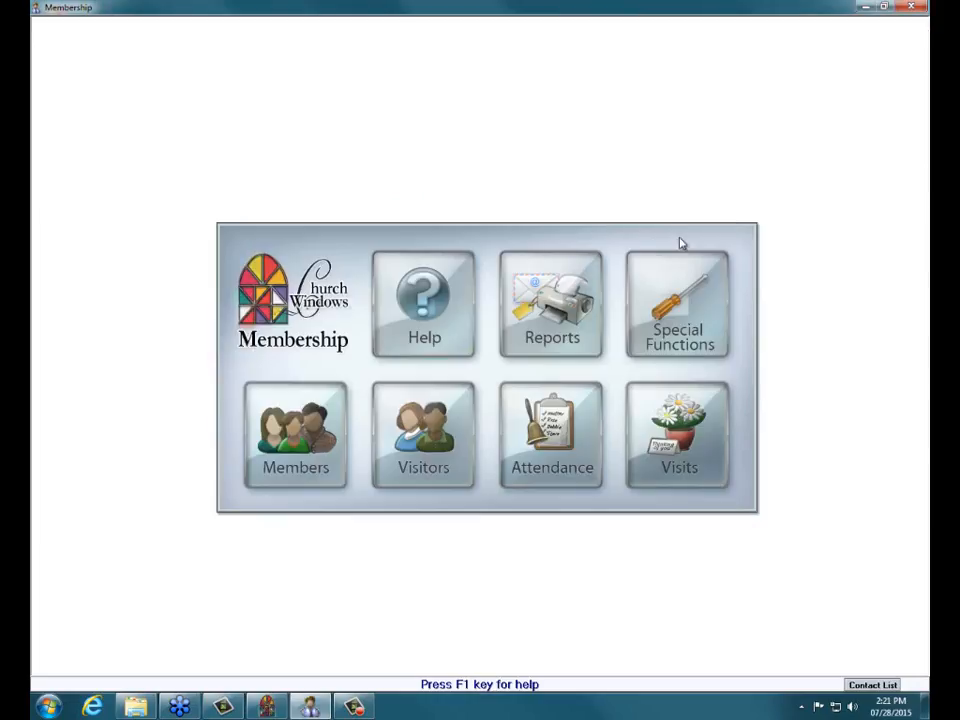
Check the sort fields and date order option of the birth date report, and close the report.
click(567, 303)
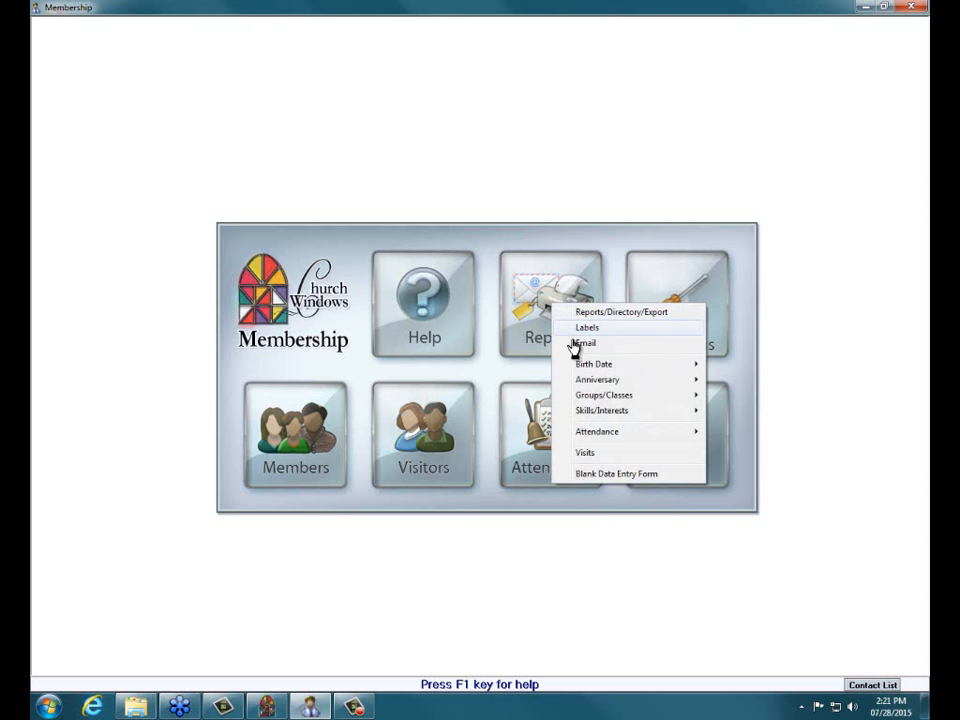
mouse_move(590, 366)
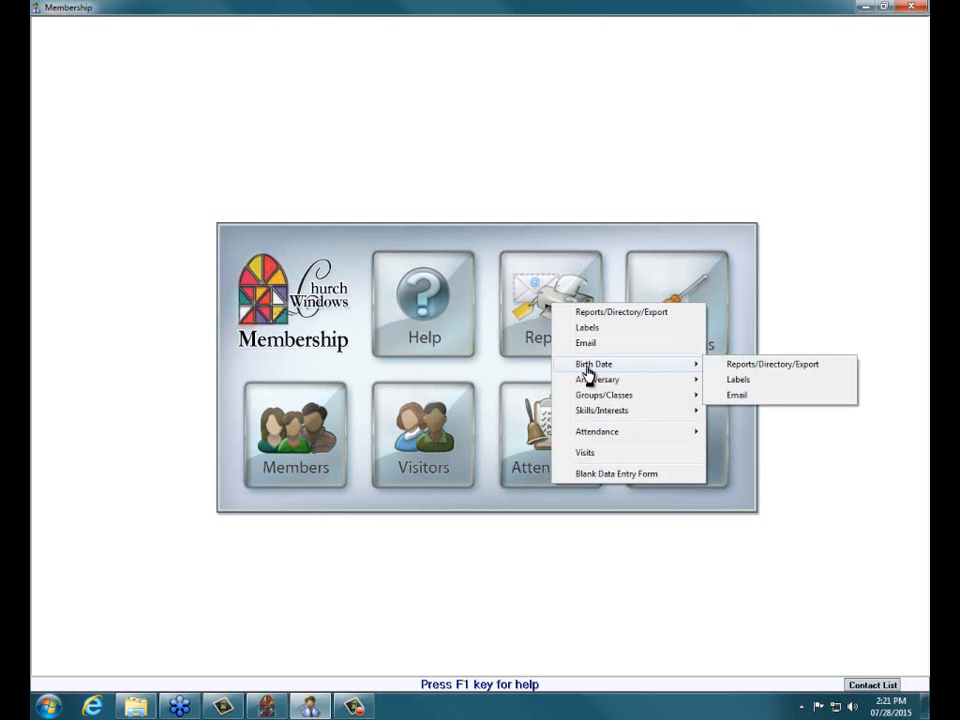
click(713, 366)
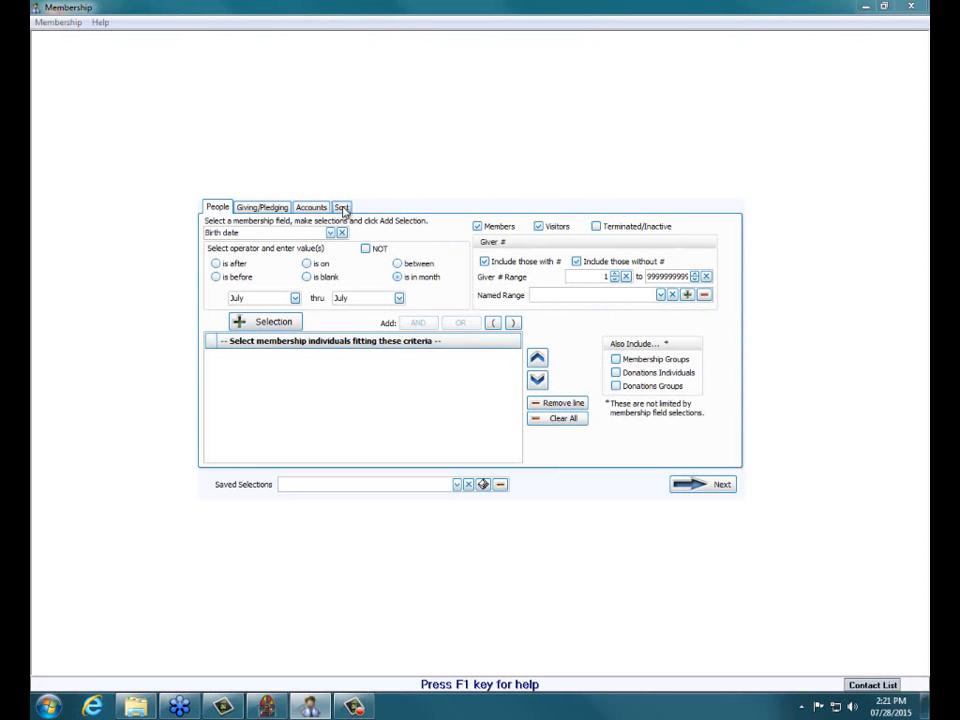
click(341, 208)
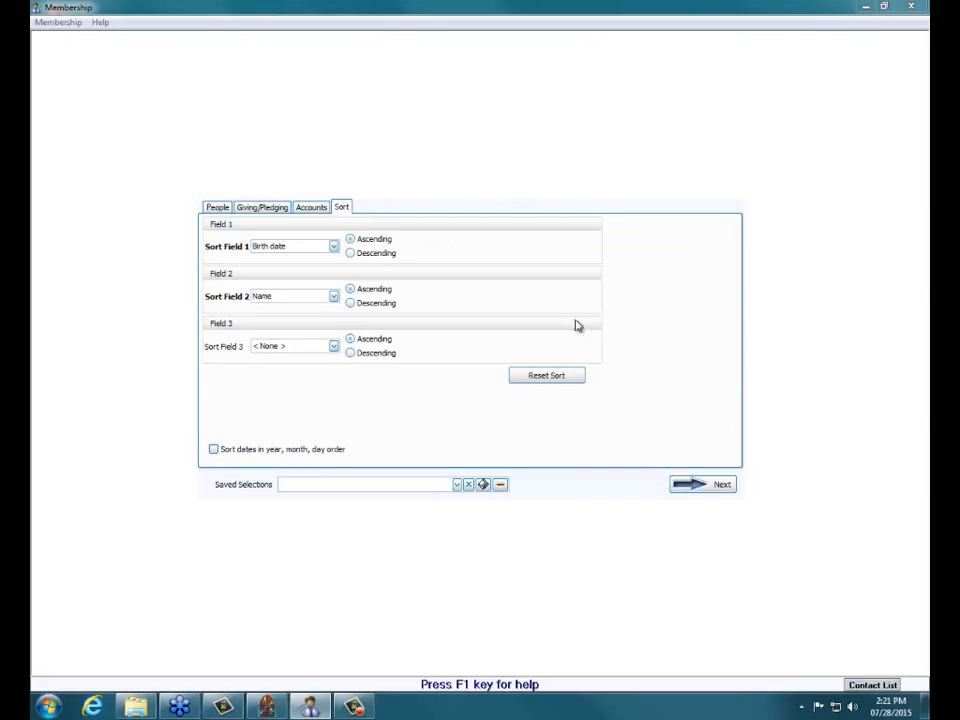
click(737, 192)
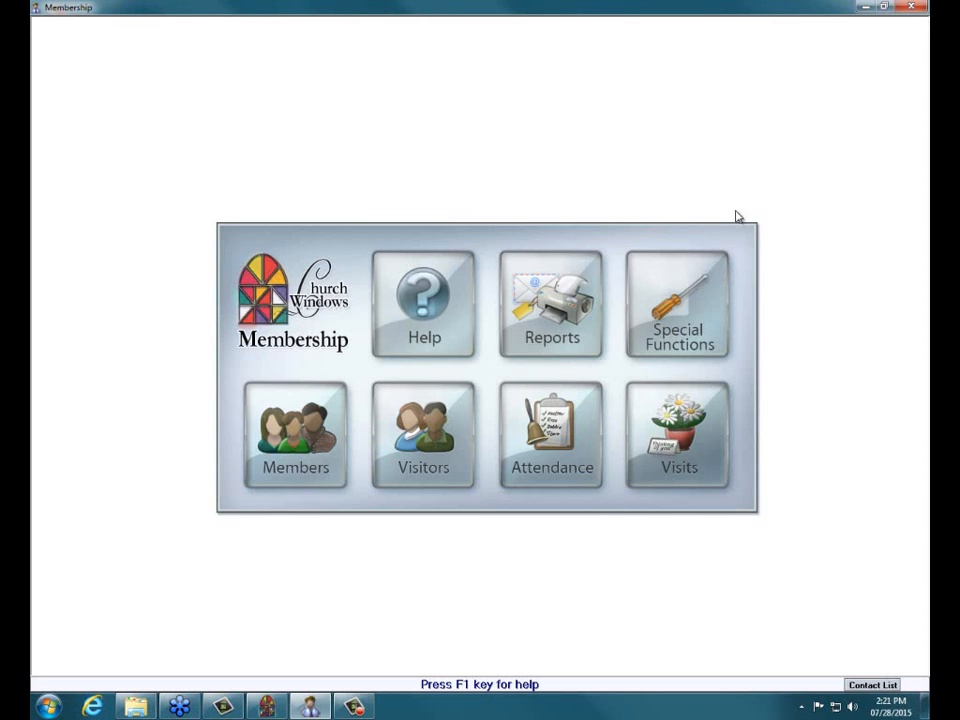
Reopen the Membership settings to view the Find Grid/Contact List date sort option, and cancel out of them.
click(697, 305)
click(705, 314)
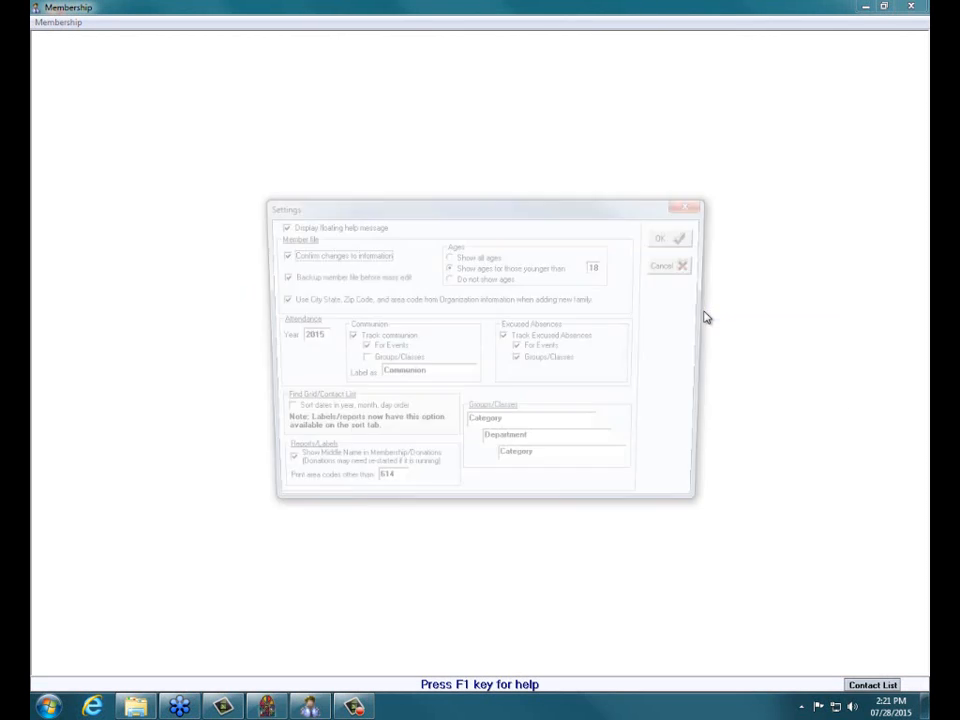
click(676, 264)
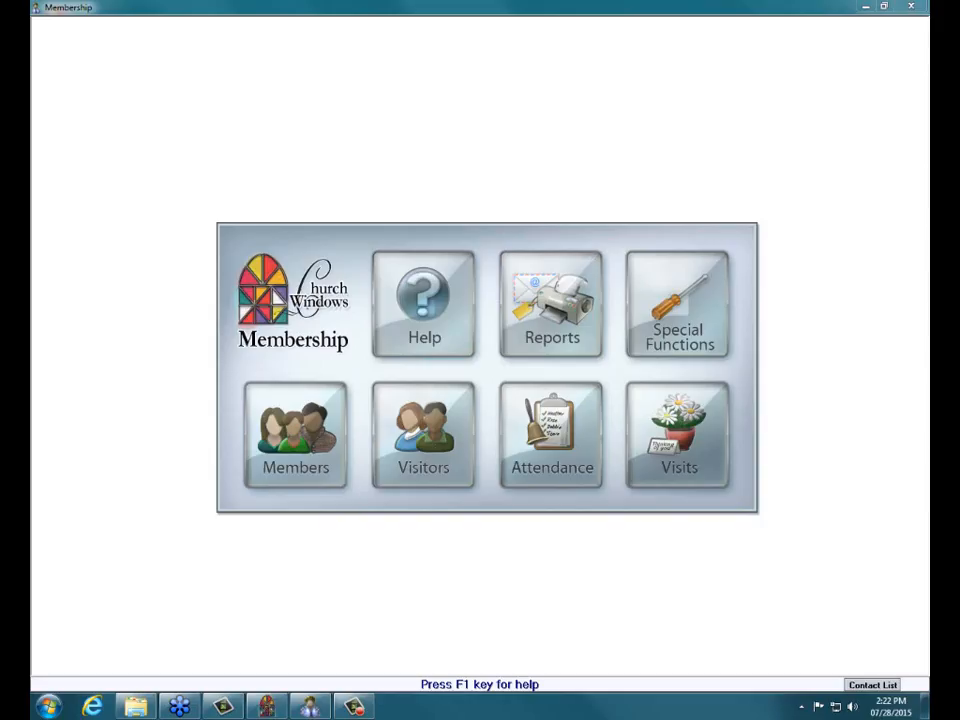
Exit Membership, and close the Church Windows main window and the open file folder window.
click(909, 8)
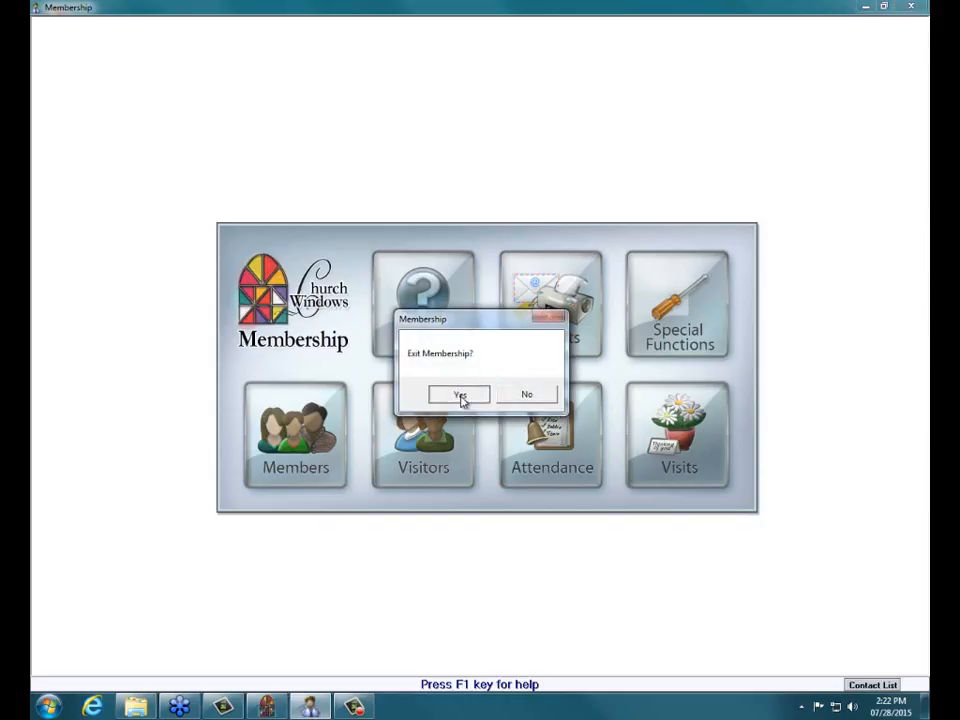
click(461, 396)
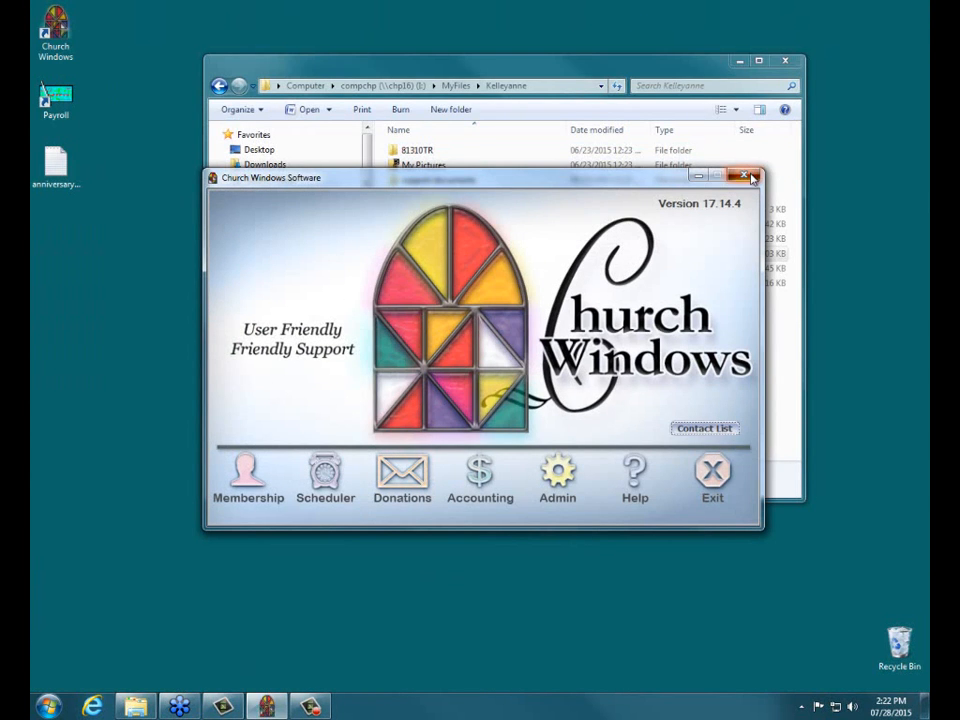
click(745, 176)
click(785, 66)
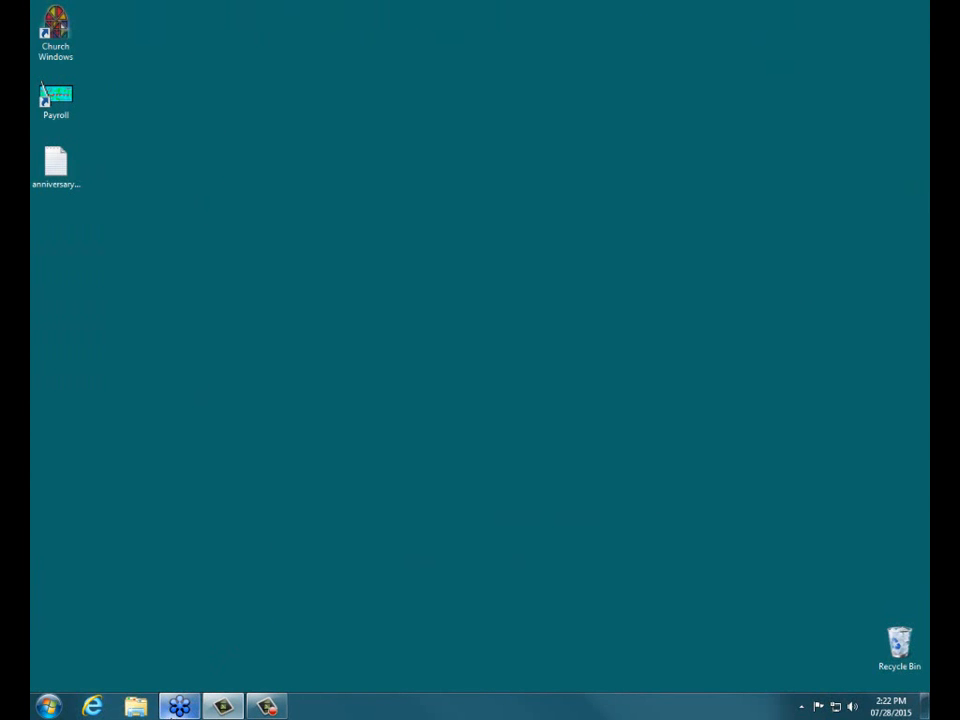
Switch to Internet Explorer and look through the upcoming free user webinars on the Church Windows website.
click(92, 707)
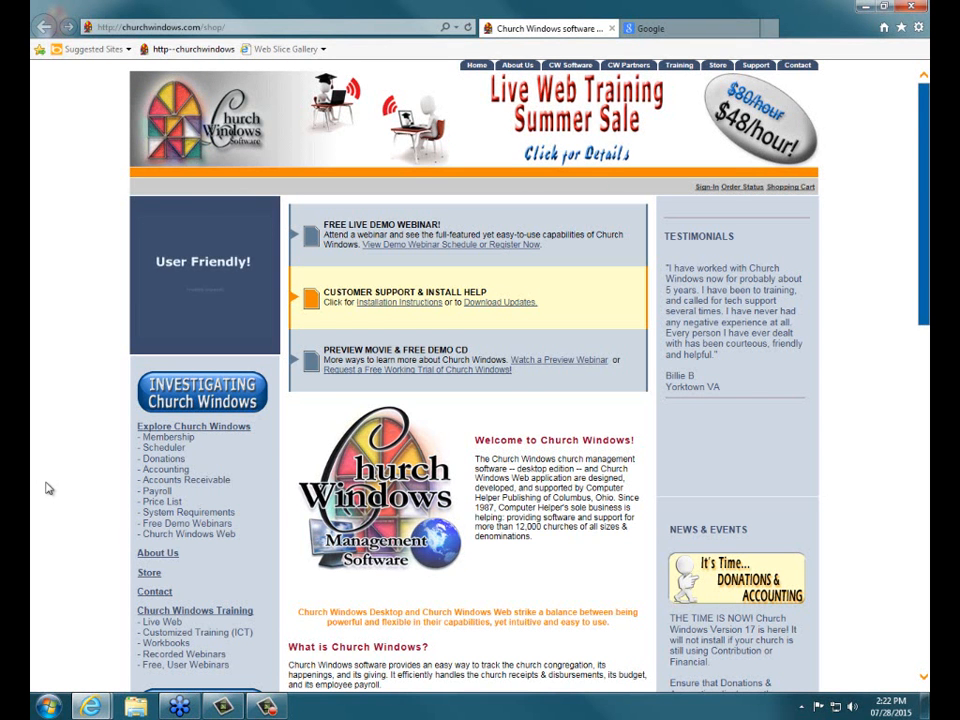
scroll(62, 468, down, 5)
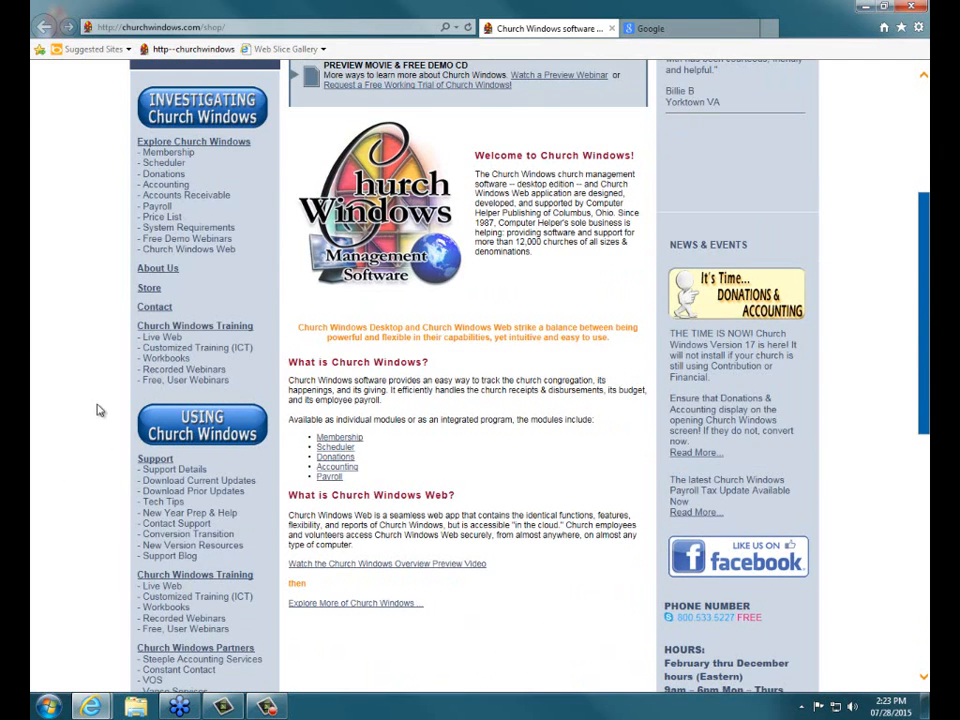
click(167, 388)
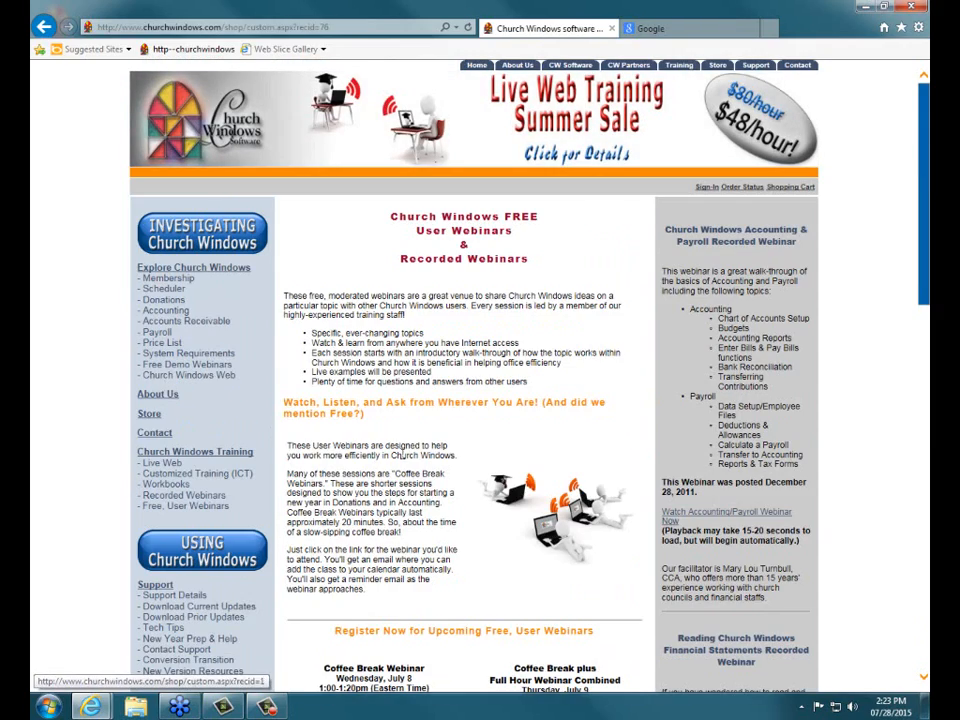
scroll(465, 375, down, 5)
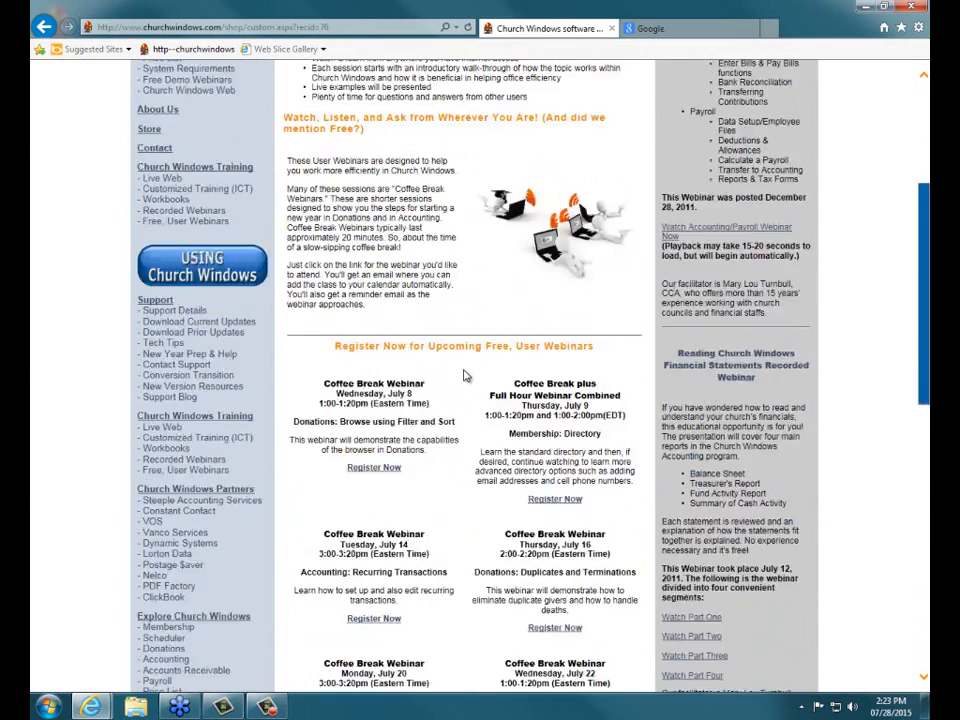
scroll(465, 375, down, 6)
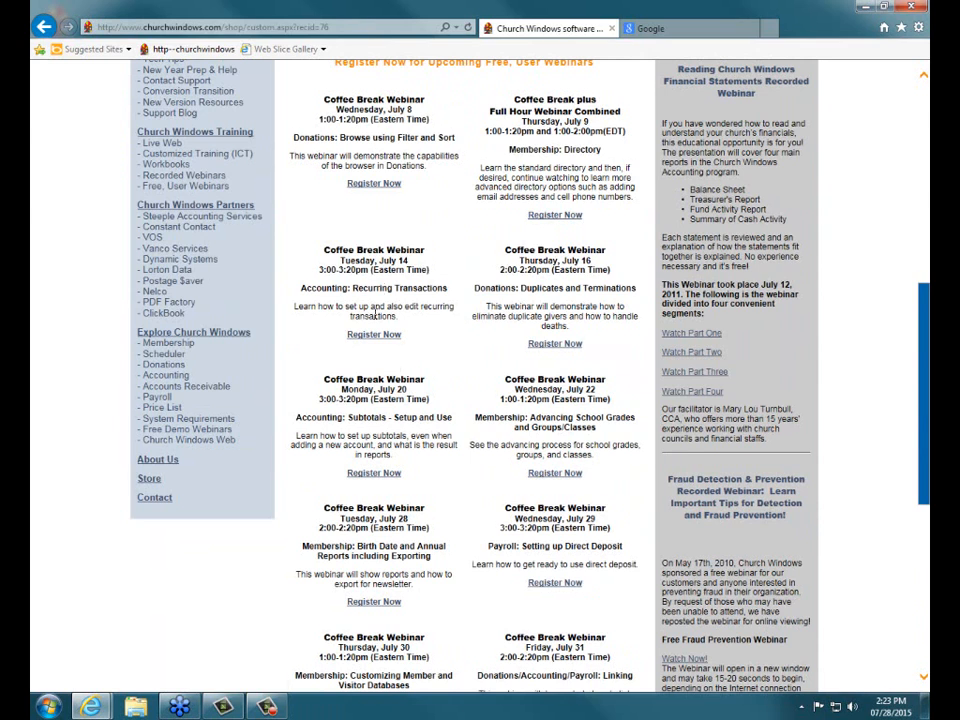
scroll(478, 527, down, 2)
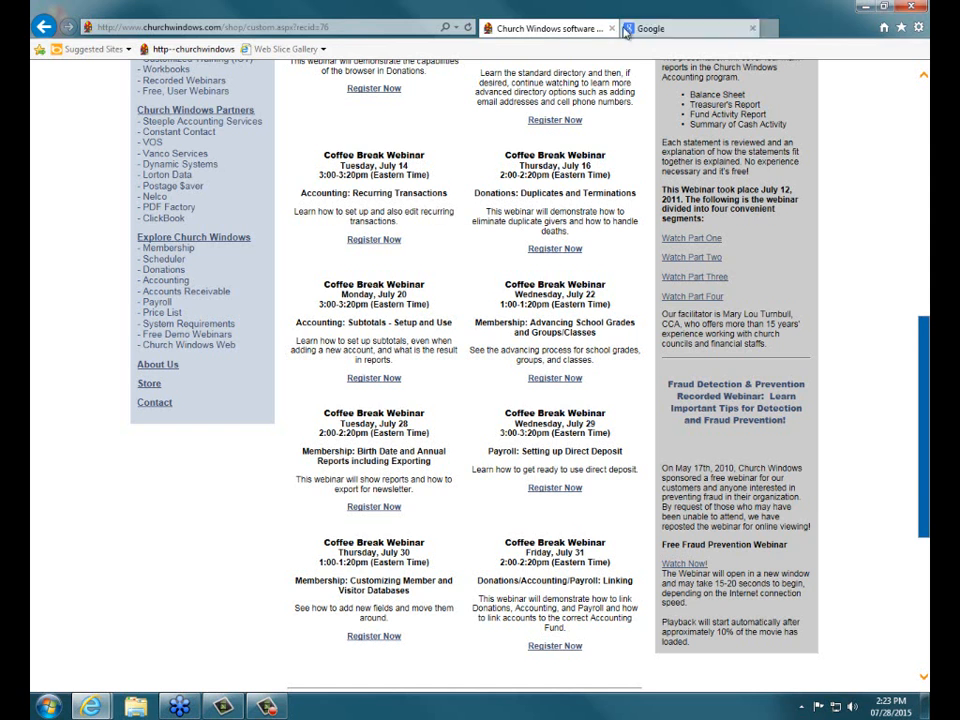
Close Internet Explorer with all its tabs, and end the GoToWebinar session for everyone.
click(911, 7)
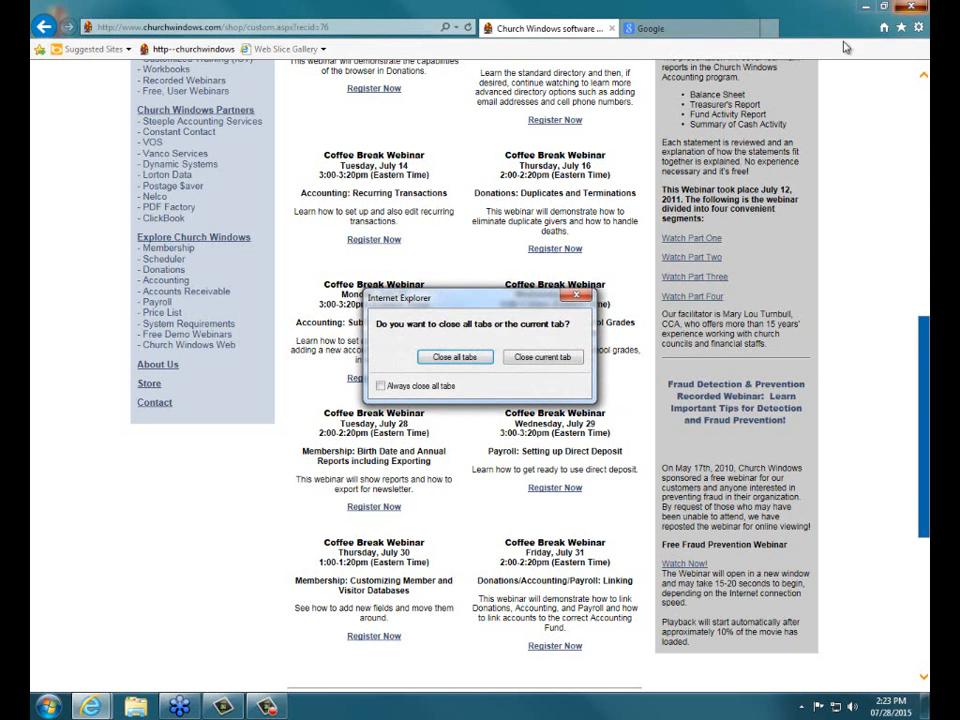
click(468, 358)
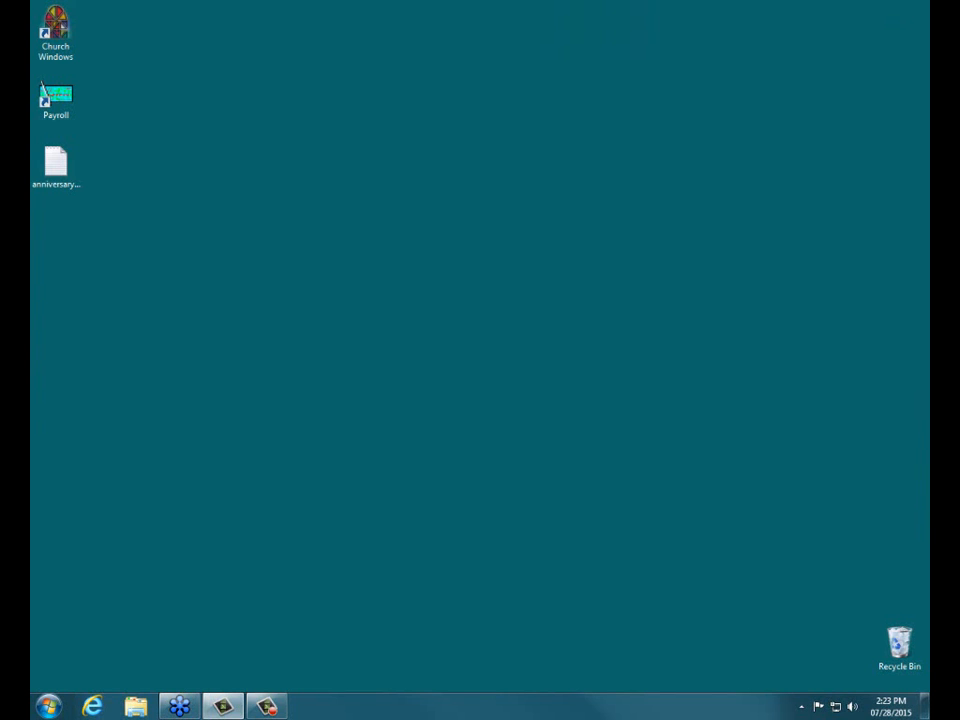
click(488, 371)
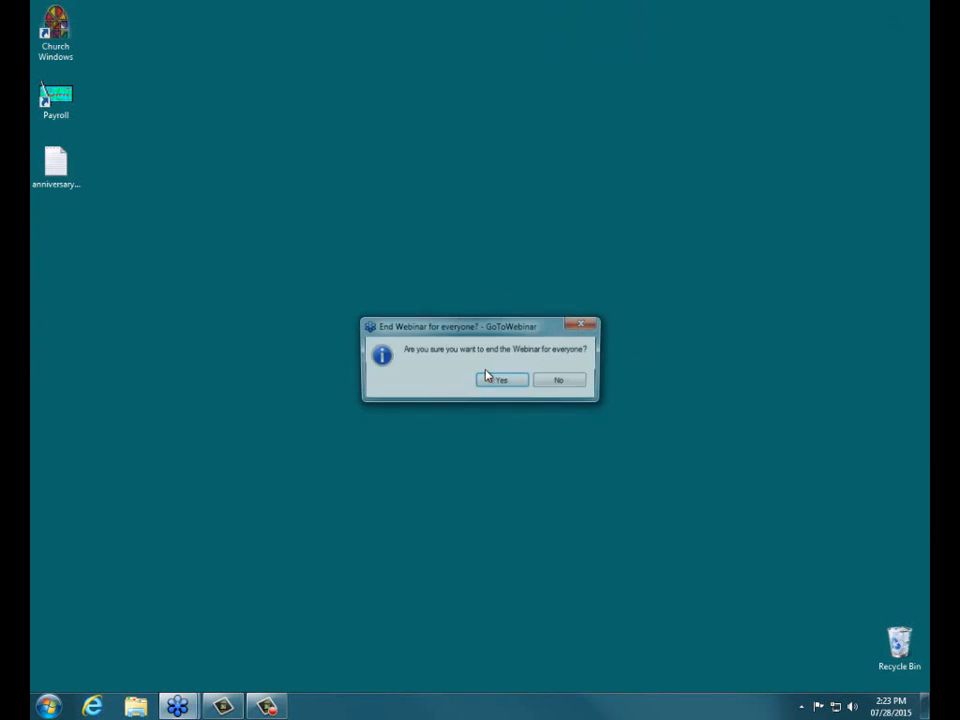
click(521, 382)
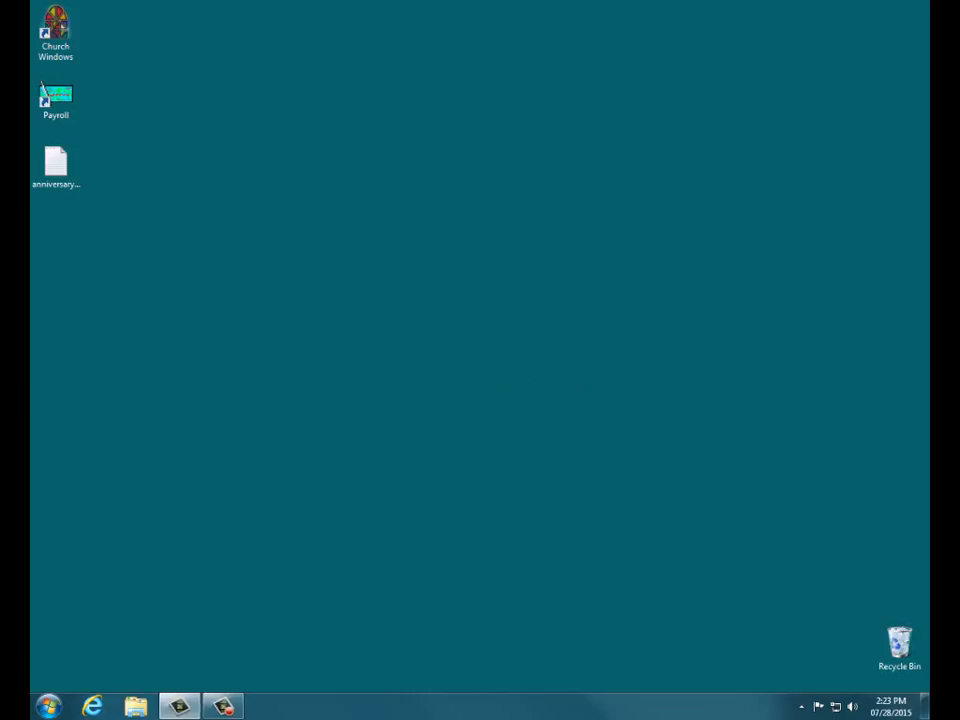